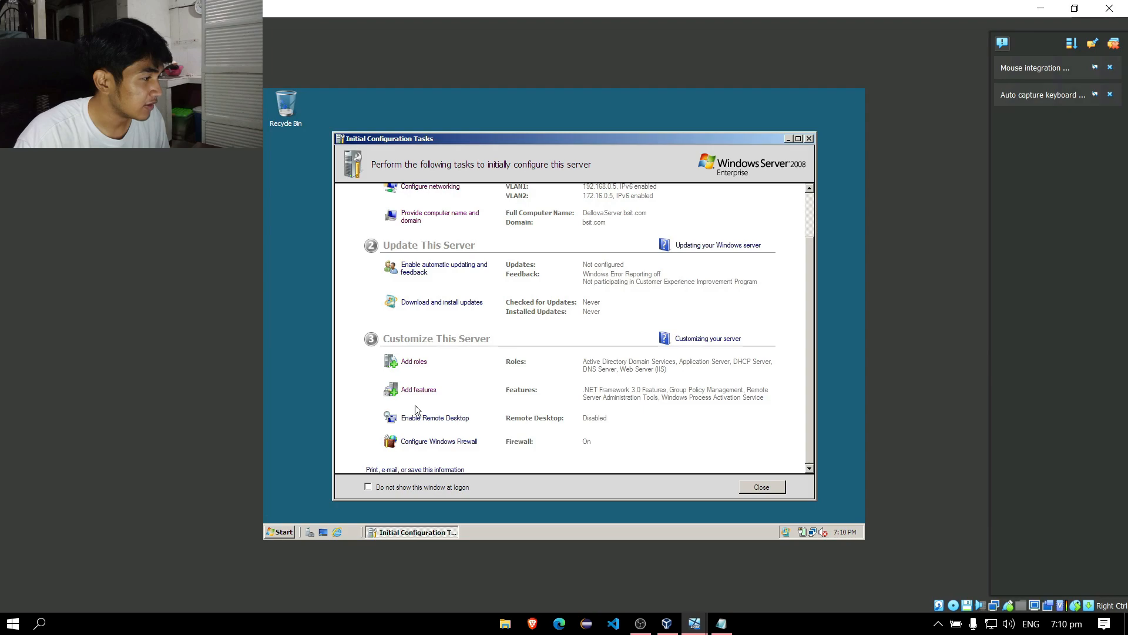
Launch Group Policy Management and expand Forest: bsit.com > Domains > bsit.com to list BSIT-NS-1A through BSIT-S-4A.
{"action": "left_click", "coordinate": [279, 532]}
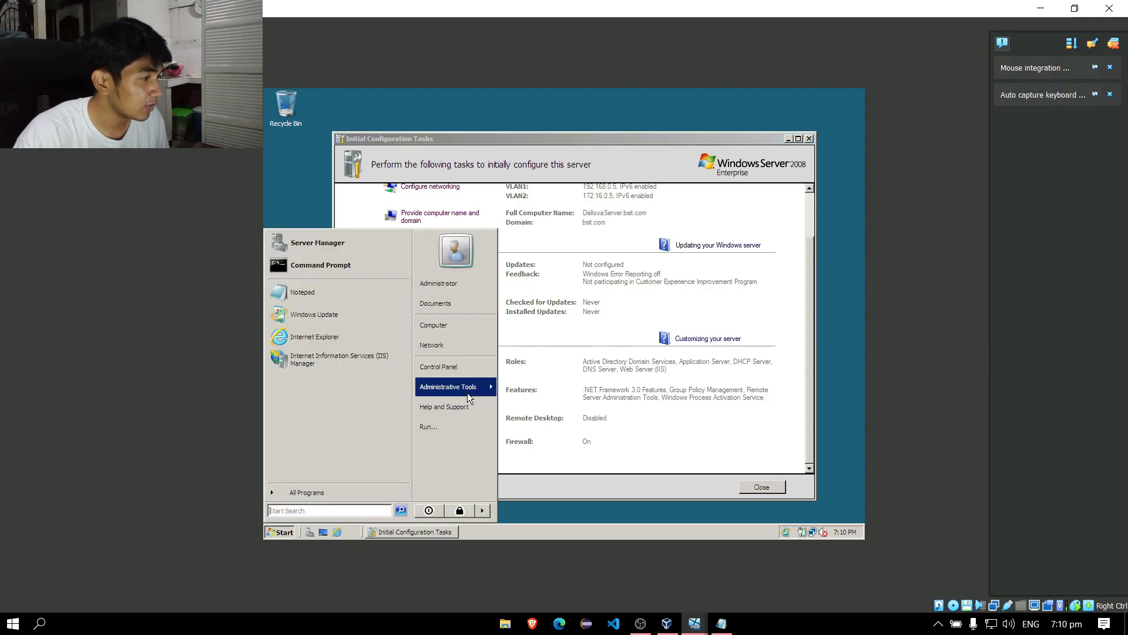
{"action": "mouse_move", "coordinate": [470, 398]}
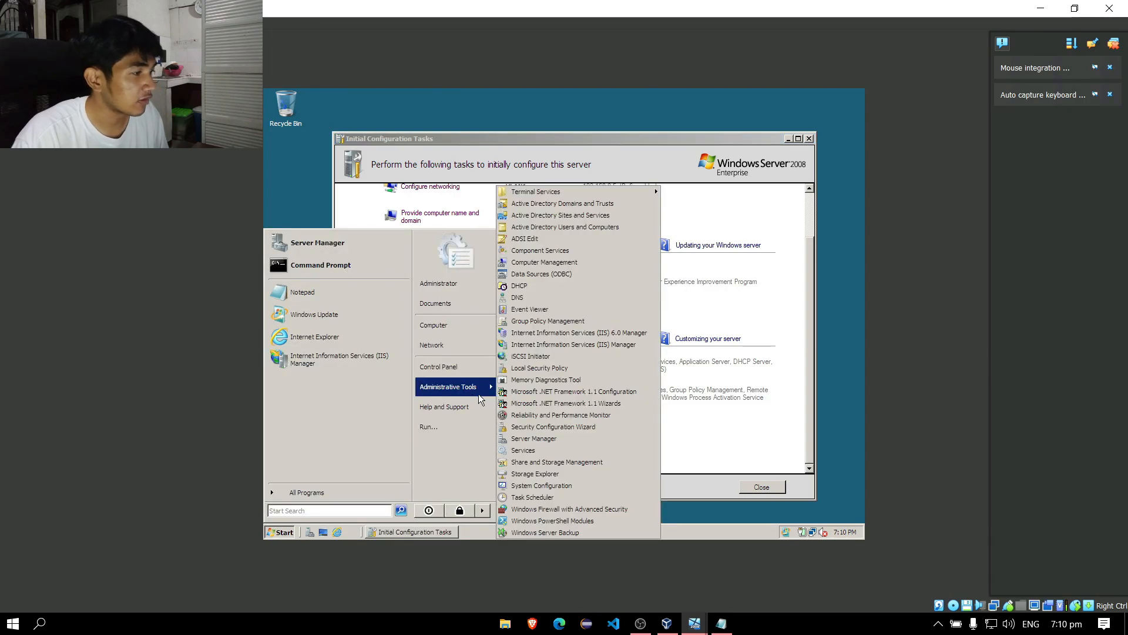
{"action": "left_click", "coordinate": [584, 321]}
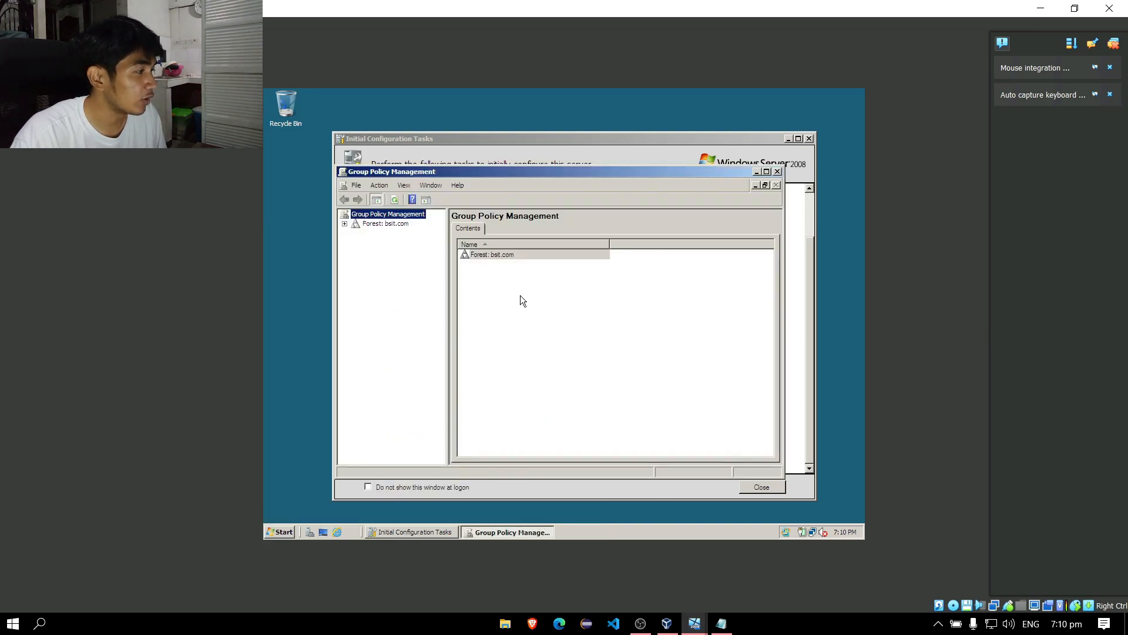
{"action": "left_click", "coordinate": [345, 223]}
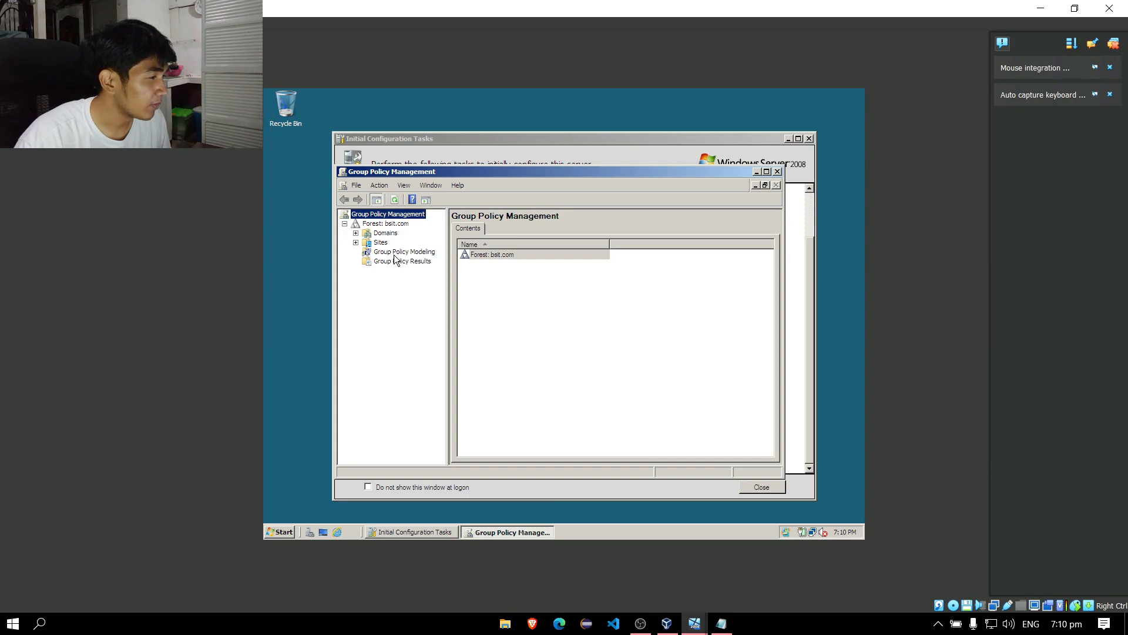
{"action": "left_click", "coordinate": [356, 234]}
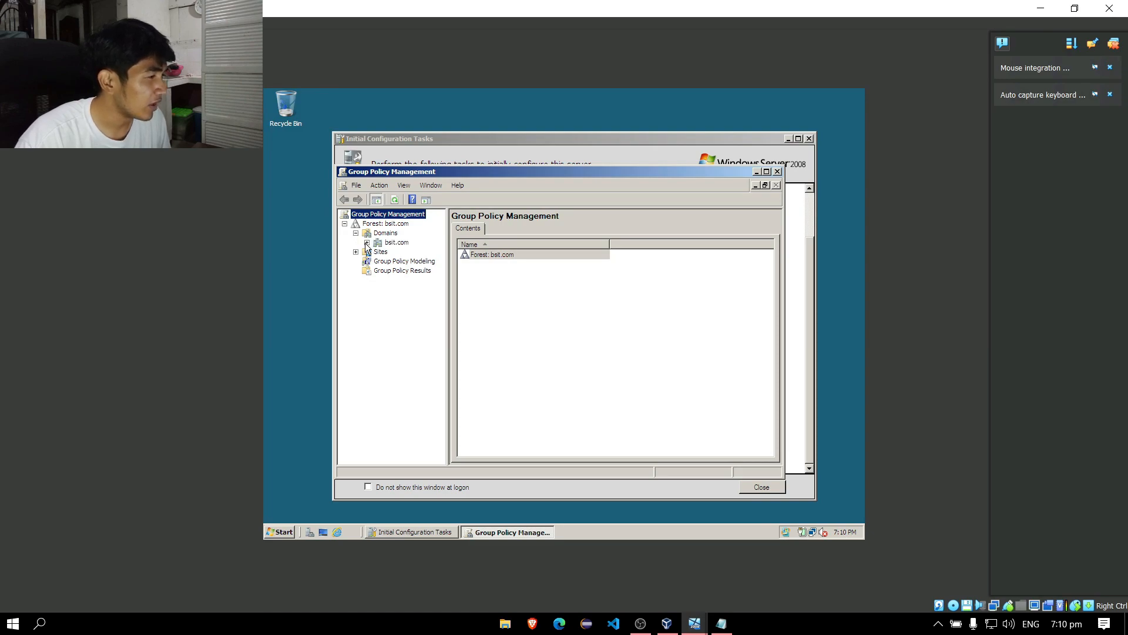
{"action": "left_click", "coordinate": [367, 243]}
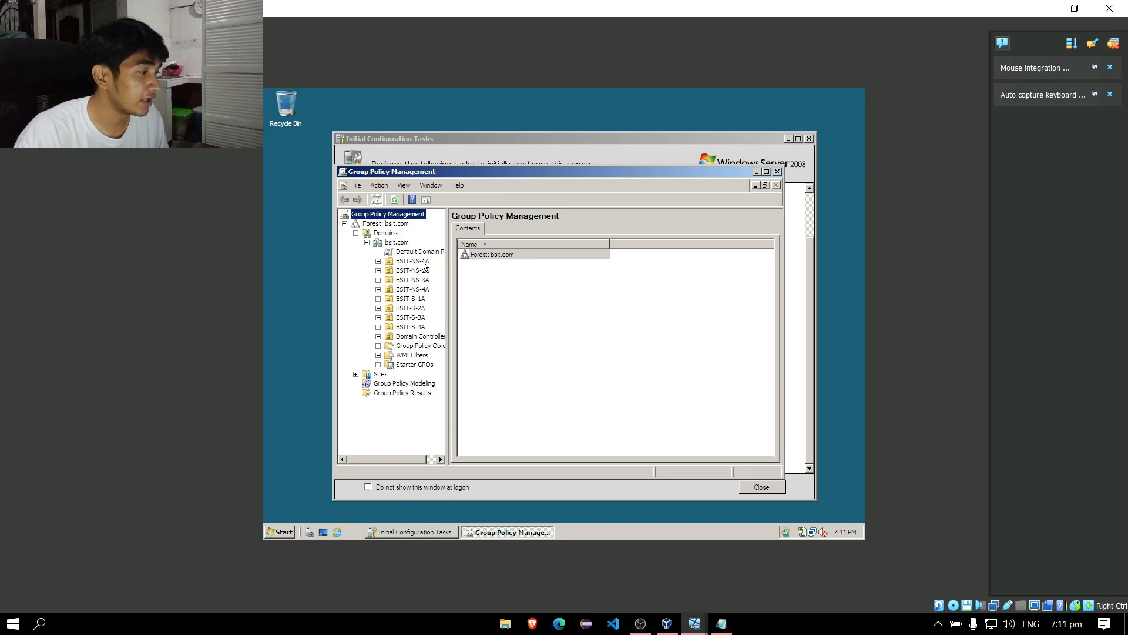
{"action": "left_click", "coordinate": [394, 243]}
Create a new organizational unit named Administrators under the bsit.com domain.
{"action": "right_click", "coordinate": [393, 243]}
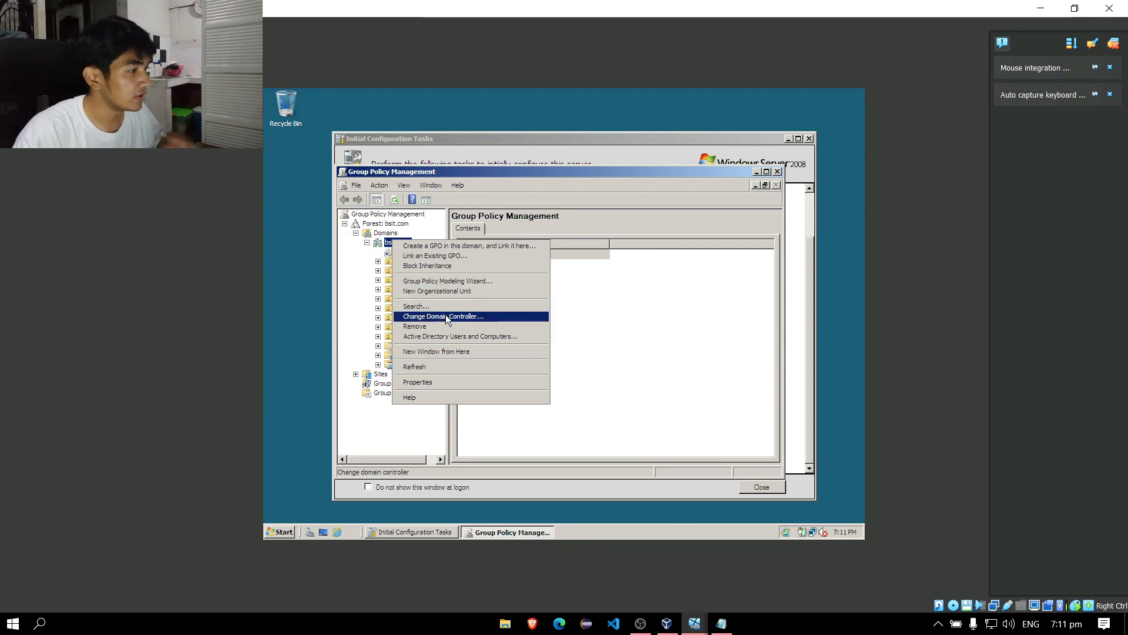
{"action": "left_click", "coordinate": [446, 294]}
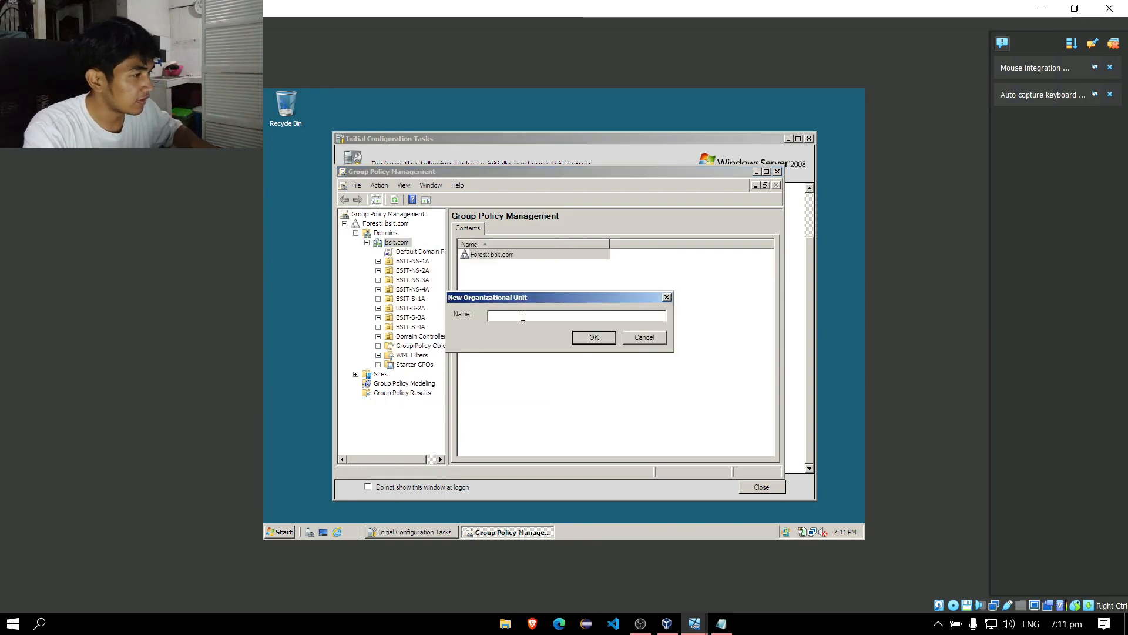
{"action": "type", "text": "Admini"}
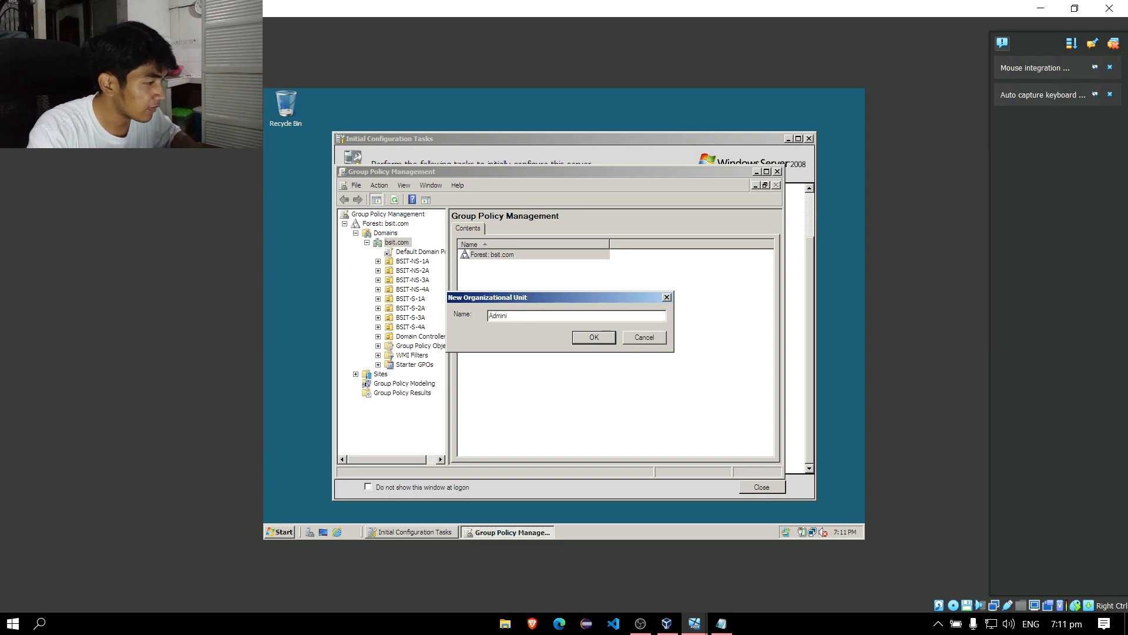
{"action": "type", "text": "strators"}
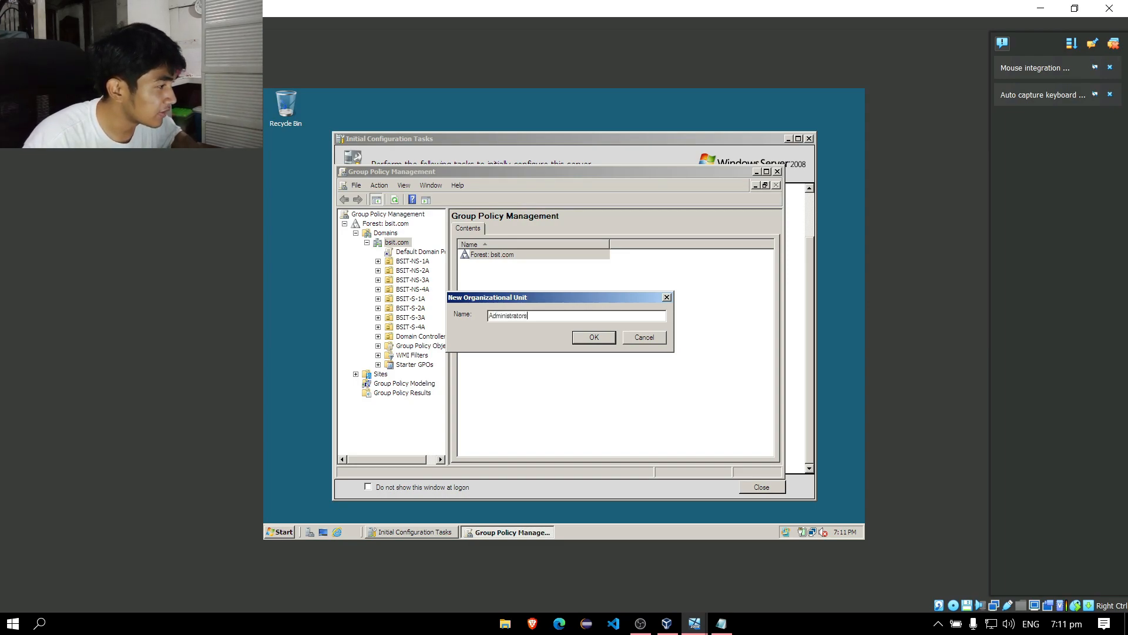
{"action": "key", "text": "Return"}
Check that the Administrators and BSIT-NS-2A OUs have no linked Group Policy Objects.
{"action": "left_click", "coordinate": [411, 261]}
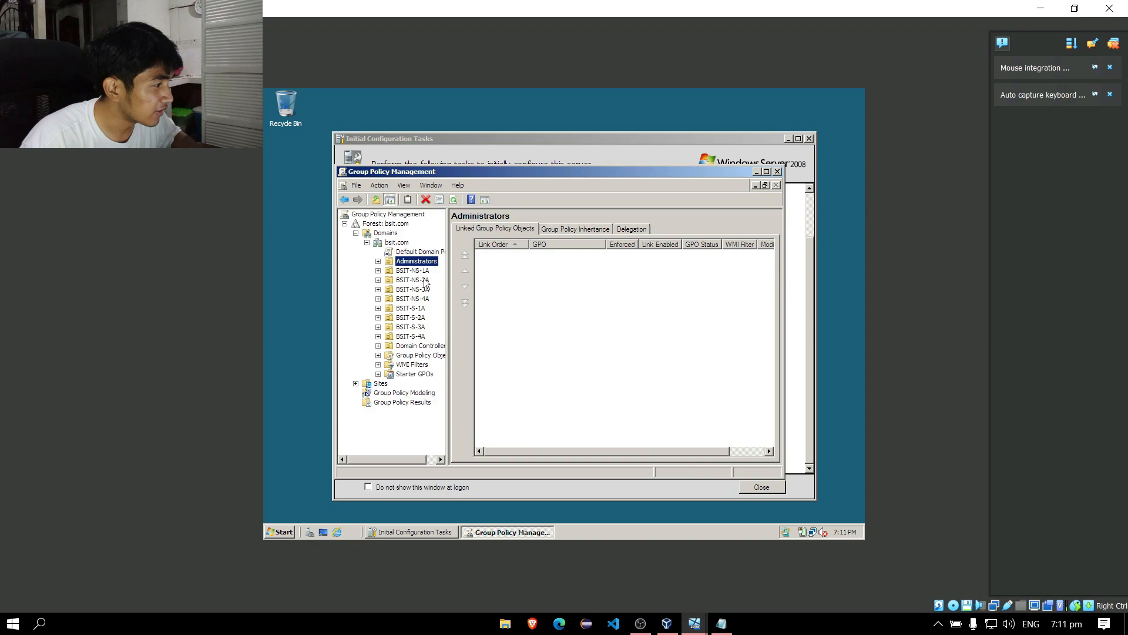
{"action": "left_click", "coordinate": [426, 283]}
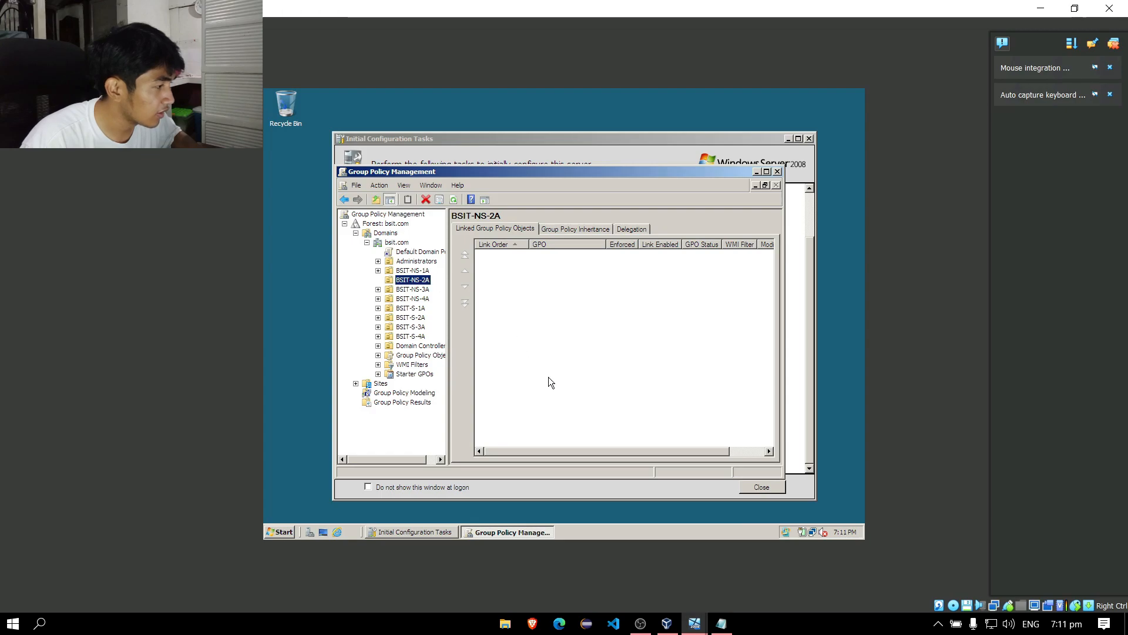
{"action": "left_click", "coordinate": [553, 360]}
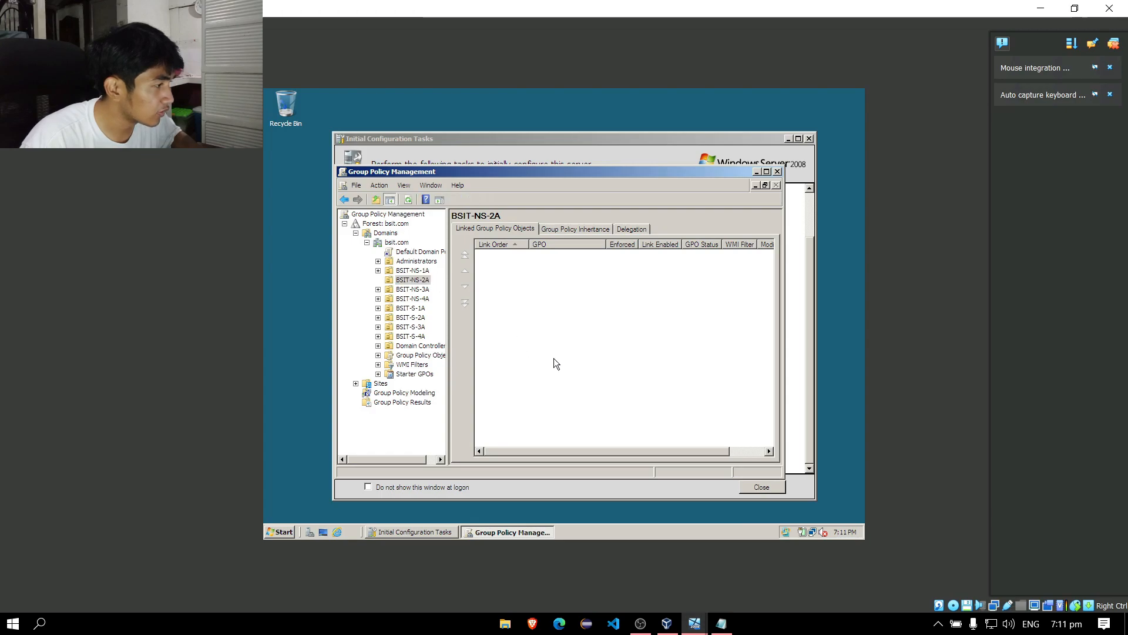
{"action": "left_click", "coordinate": [283, 533]}
{"action": "mouse_move", "coordinate": [464, 387]}
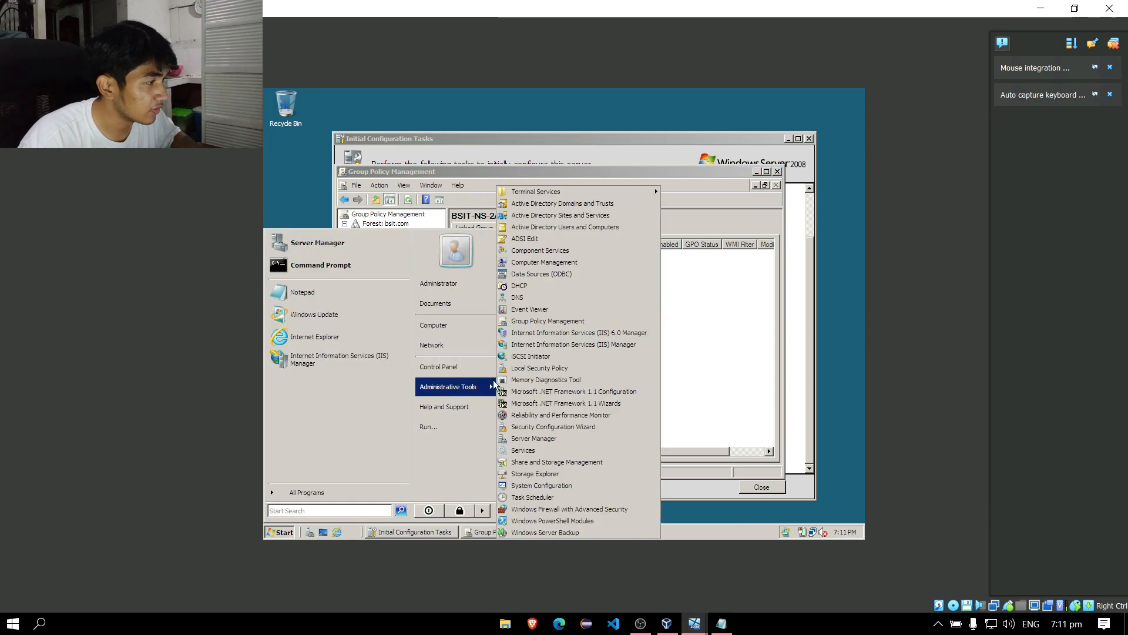
In Active Directory Users and Computers, move a BSIT-NS-2A user to the bsit.com domain root.
{"action": "left_click", "coordinate": [582, 228]}
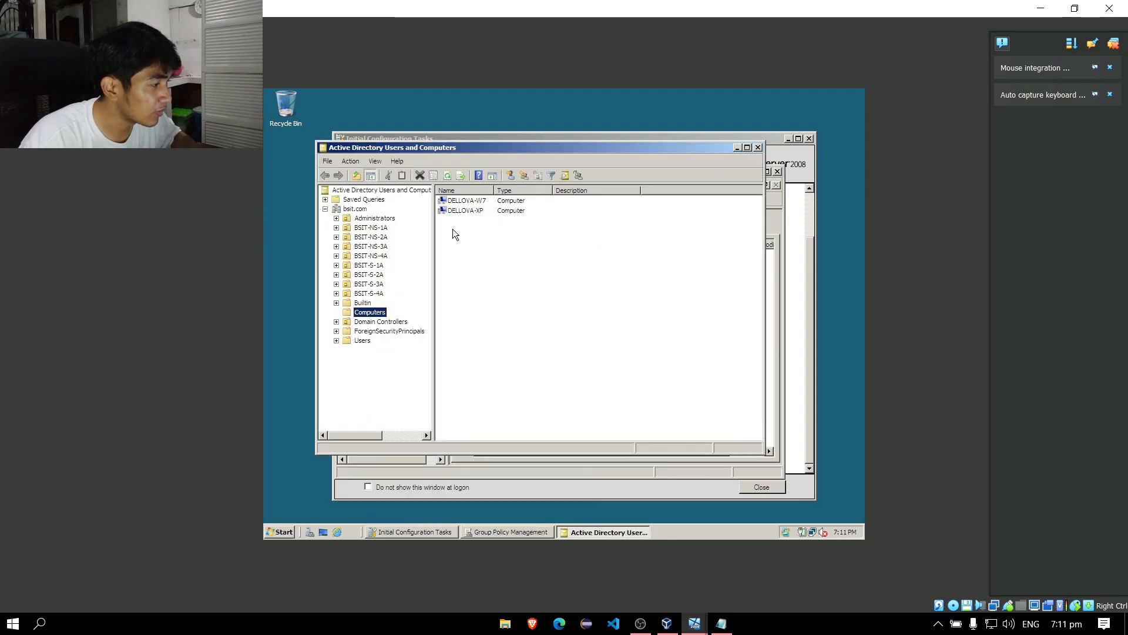
{"action": "left_click", "coordinate": [376, 237]}
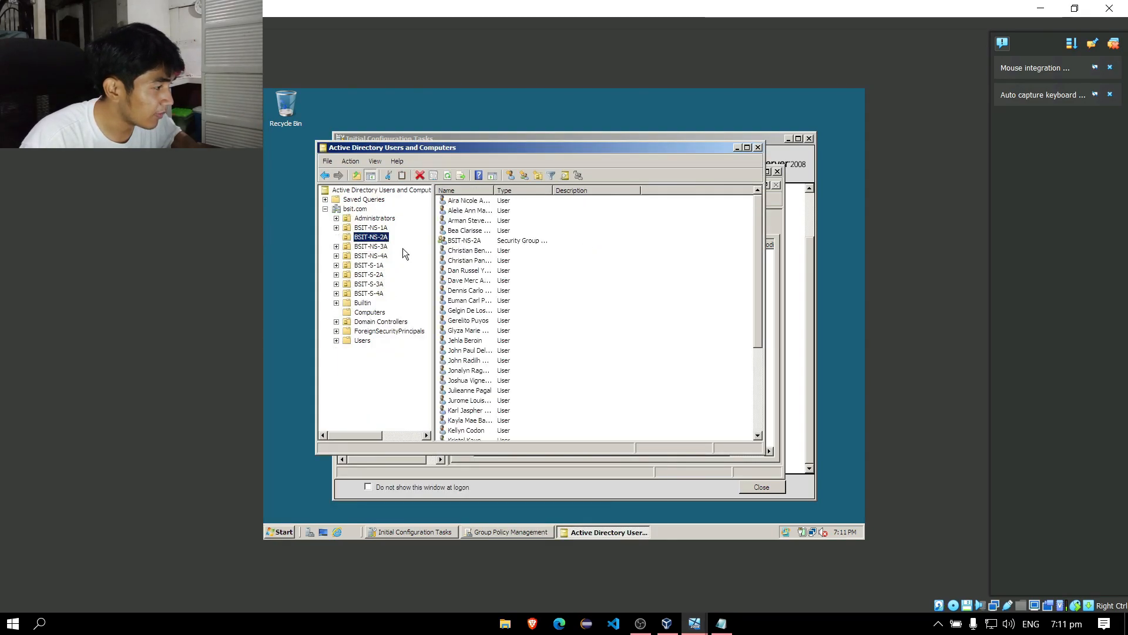
{"action": "left_click", "coordinate": [488, 352]}
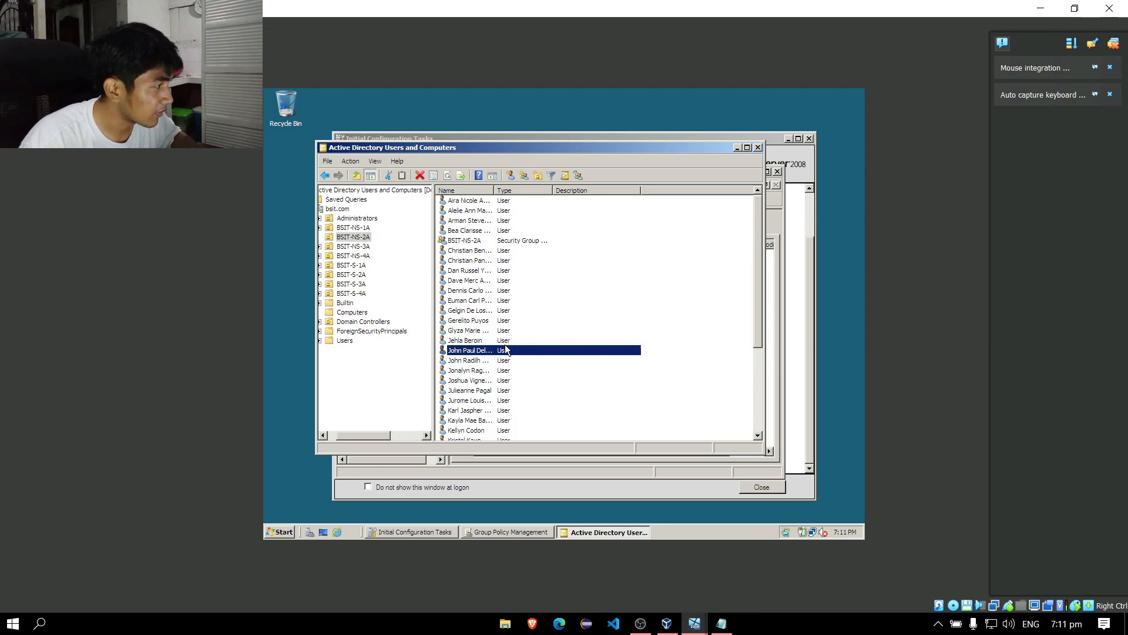
{"action": "left_click_drag", "start_coordinate": [506, 353], "coordinate": [391, 213]}
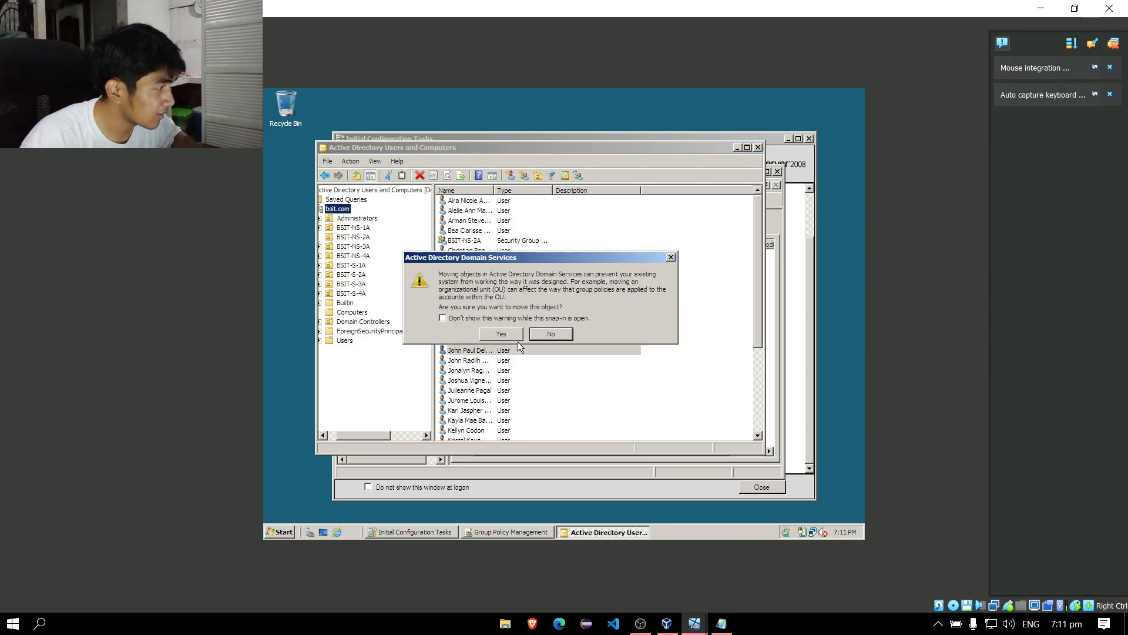
{"action": "left_click", "coordinate": [510, 336]}
Compare the empty Administrators OU with the BSIT-NS-2A user list.
{"action": "left_click", "coordinate": [368, 221]}
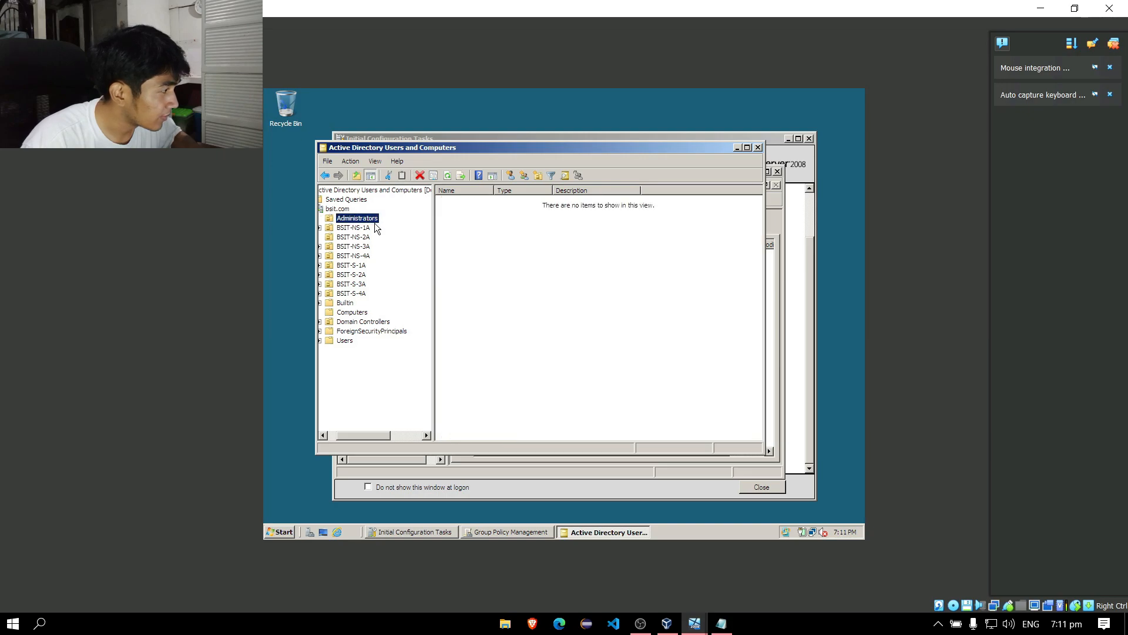
{"action": "left_click", "coordinate": [370, 218]}
{"action": "left_click", "coordinate": [353, 237]}
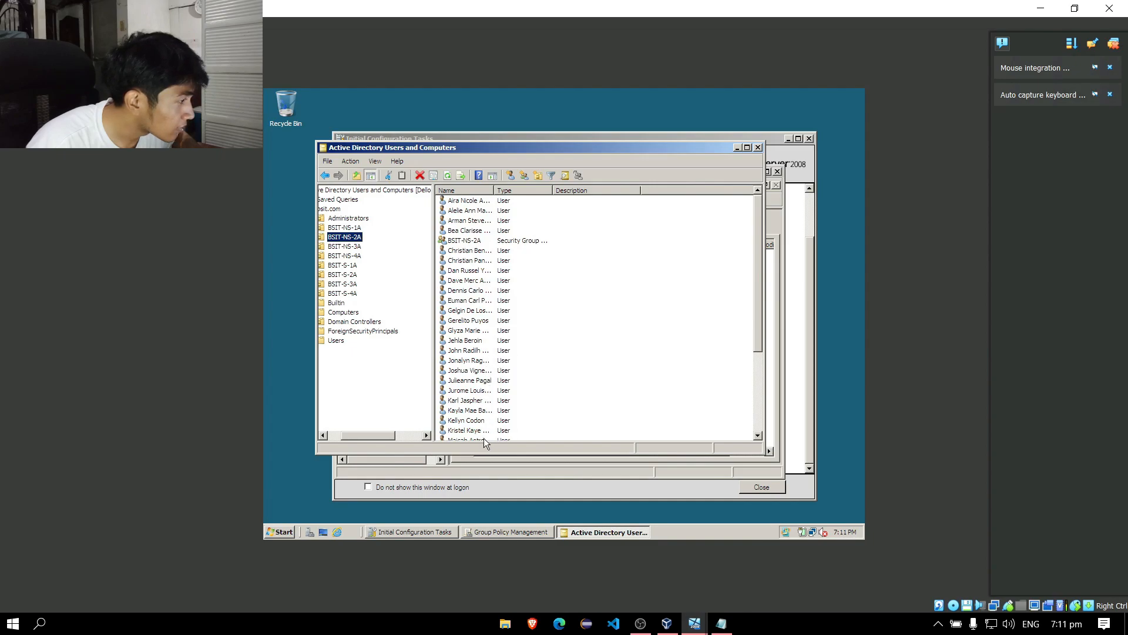
{"action": "left_click", "coordinate": [352, 218]}
{"action": "right_click", "coordinate": [495, 225]}
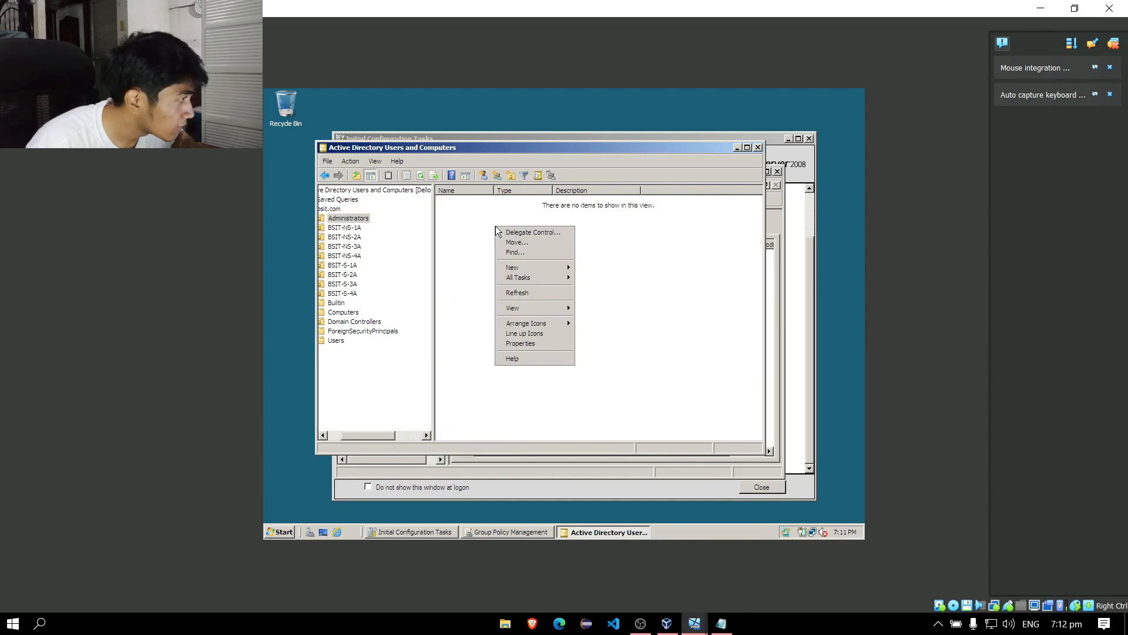
{"action": "key", "text": "Escape"}
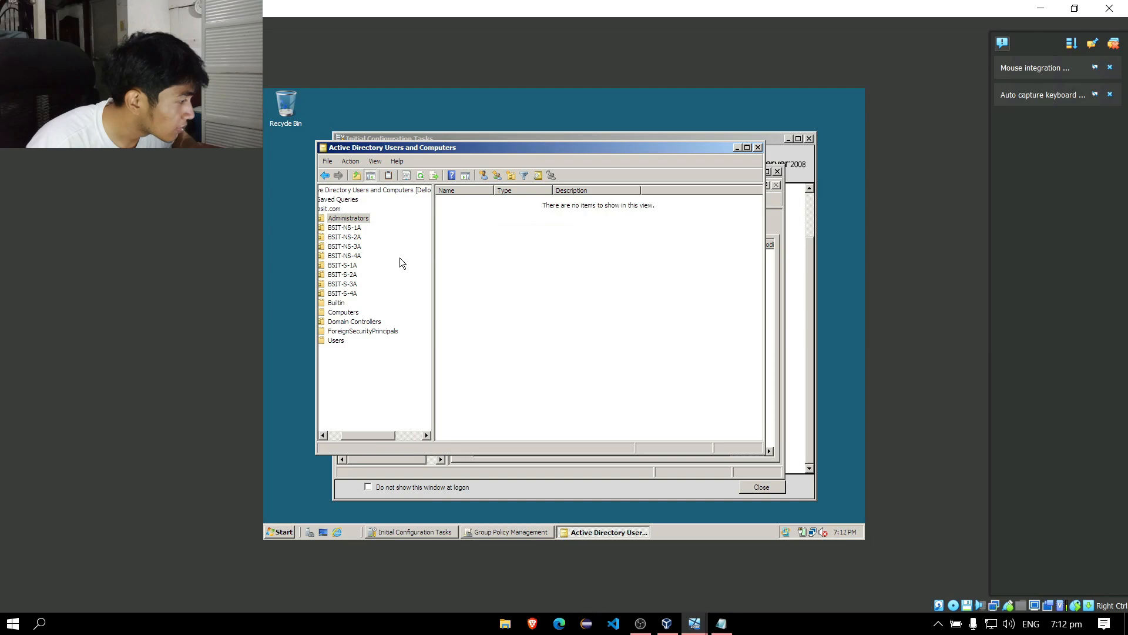
{"action": "left_click", "coordinate": [346, 237]}
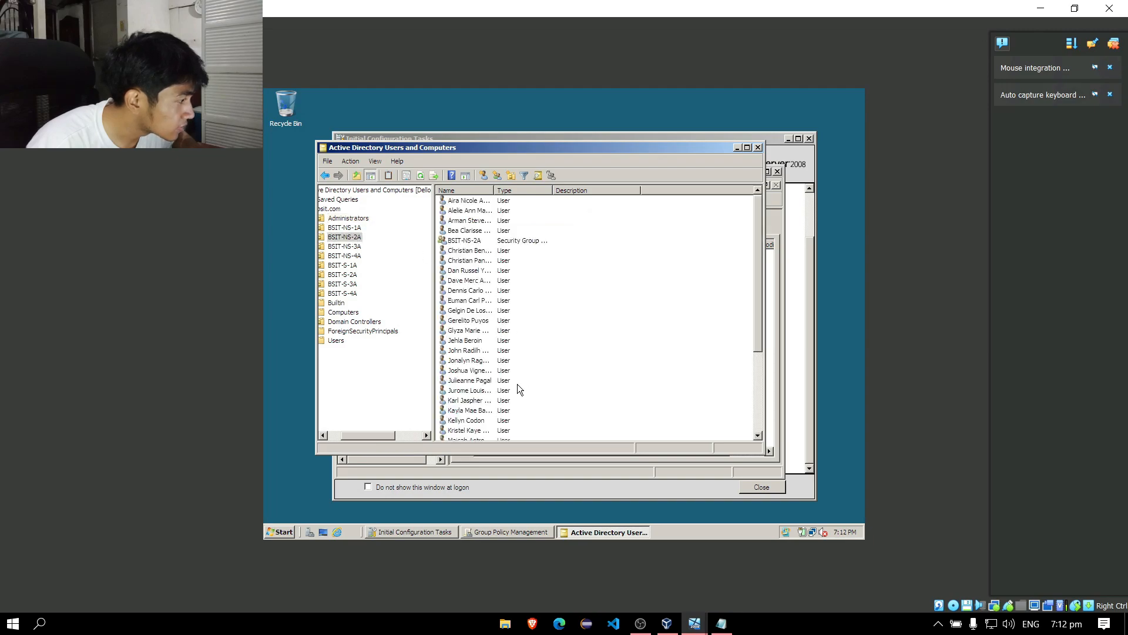
{"action": "scroll", "coordinate": [528, 390], "scroll_direction": "down", "scroll_amount": 4}
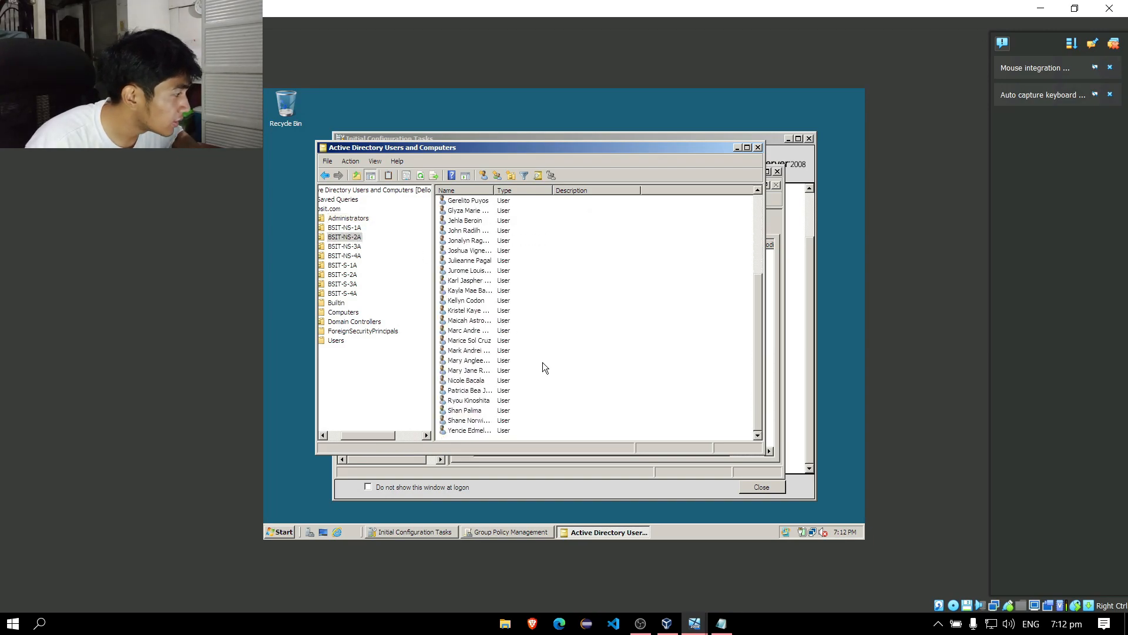
{"action": "scroll", "coordinate": [541, 377], "scroll_direction": "up", "scroll_amount": 4}
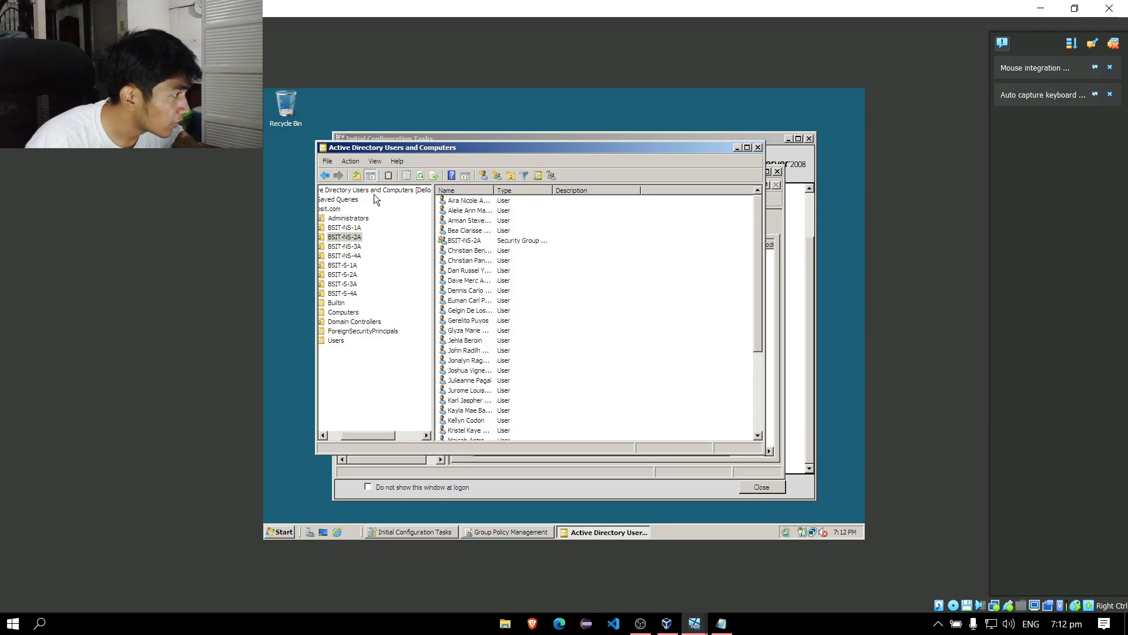
Move the domain test user account from Users into the Administrators OU.
{"action": "left_click", "coordinate": [338, 341]}
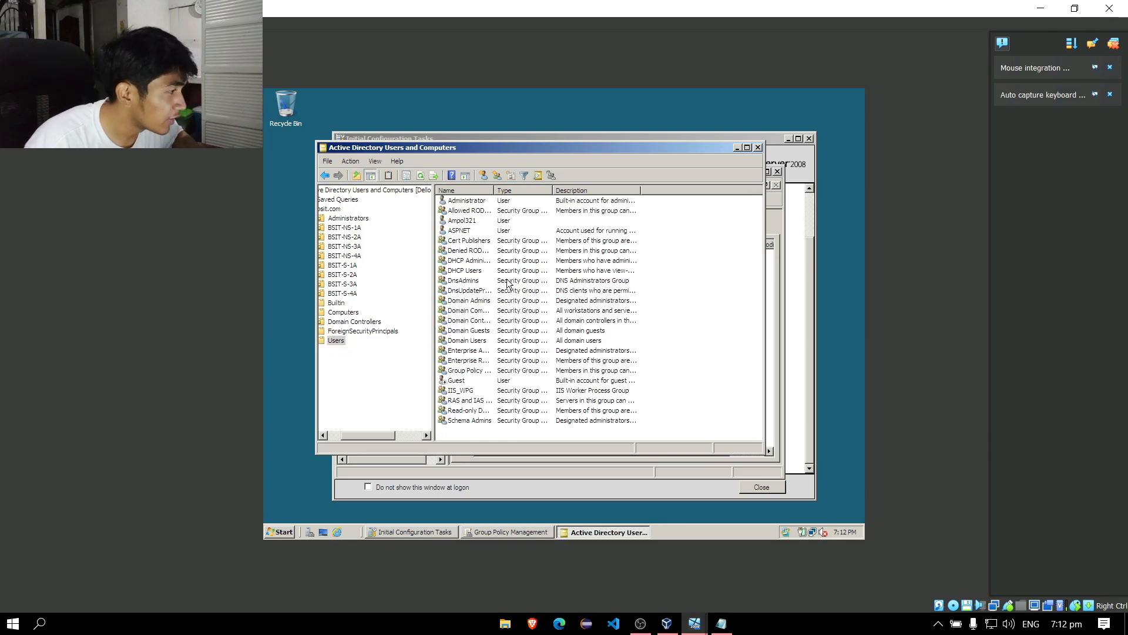
{"action": "left_click", "coordinate": [476, 222]}
{"action": "right_click", "coordinate": [476, 222]}
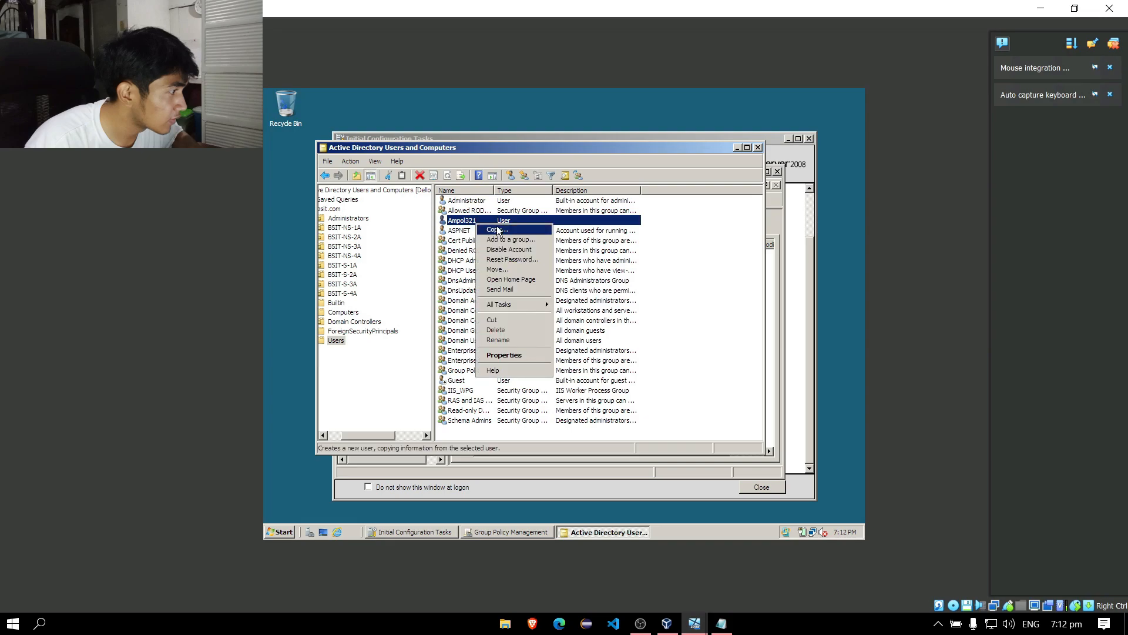
{"action": "left_click", "coordinate": [472, 218]}
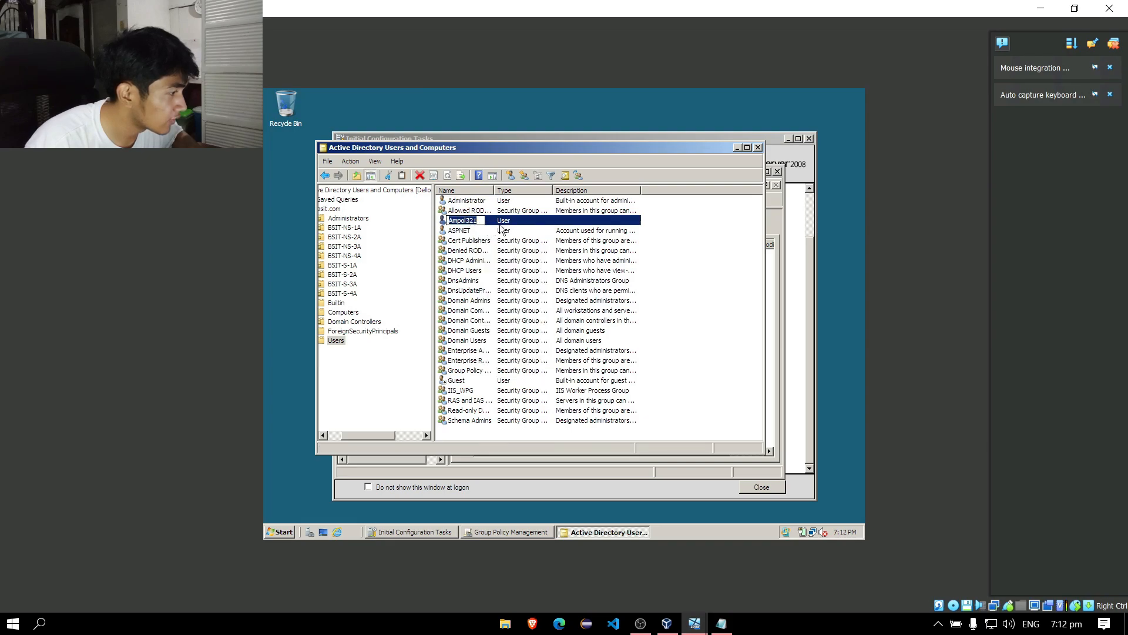
{"action": "left_click_drag", "start_coordinate": [506, 224], "coordinate": [364, 220]}
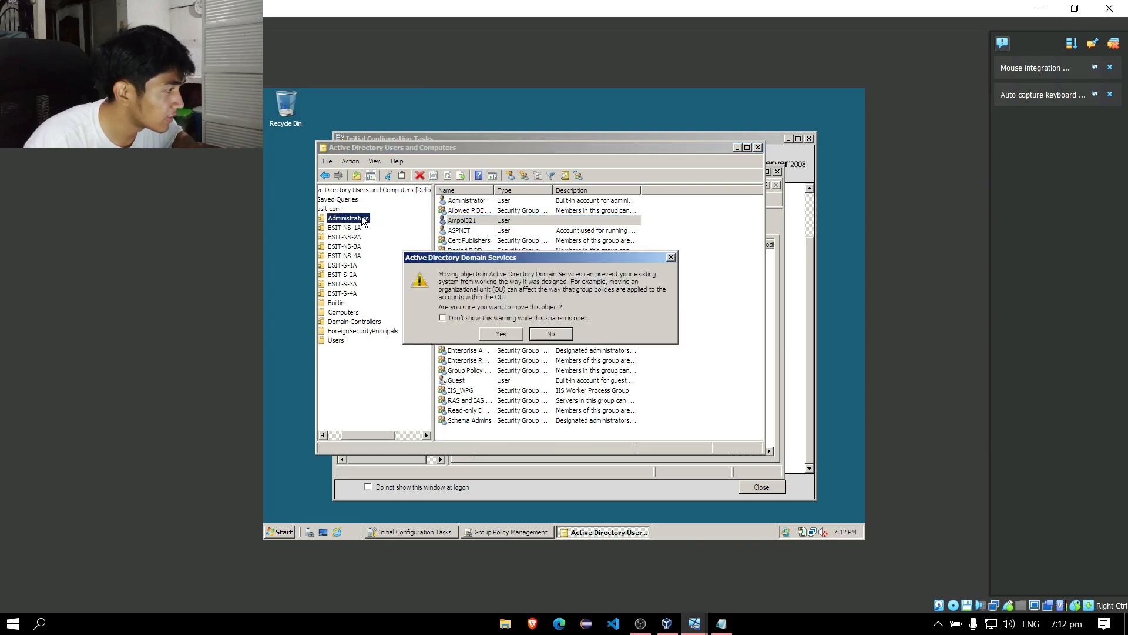
{"action": "left_click", "coordinate": [513, 334]}
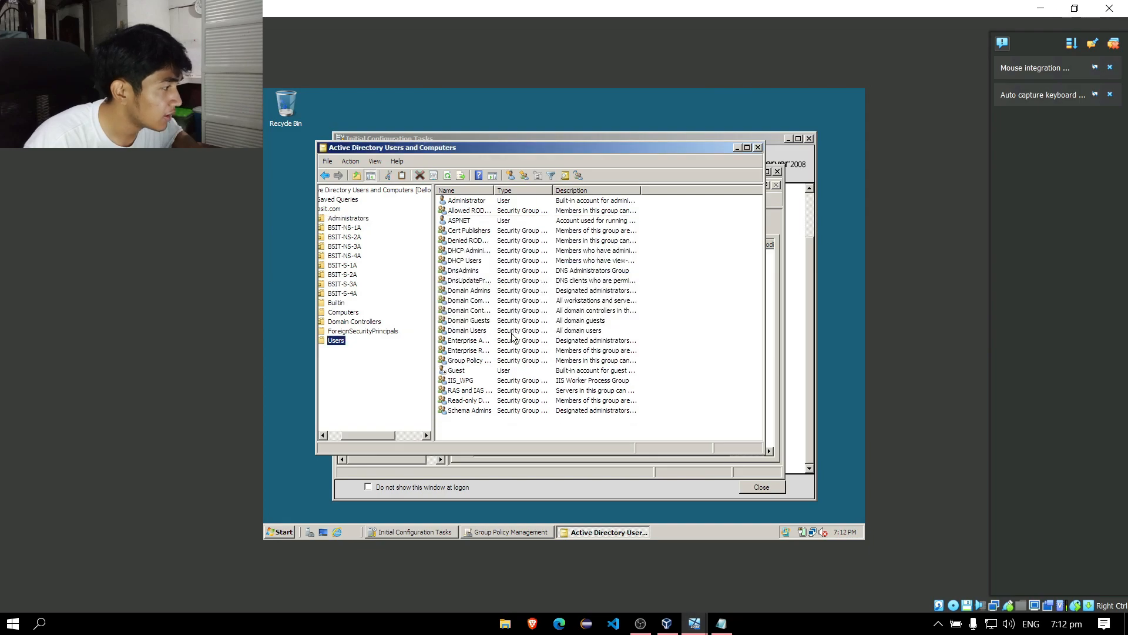
{"action": "left_click", "coordinate": [366, 217]}
Review the student users and security group in BSIT-NS-1A, then close the console.
{"action": "left_click", "coordinate": [532, 244]}
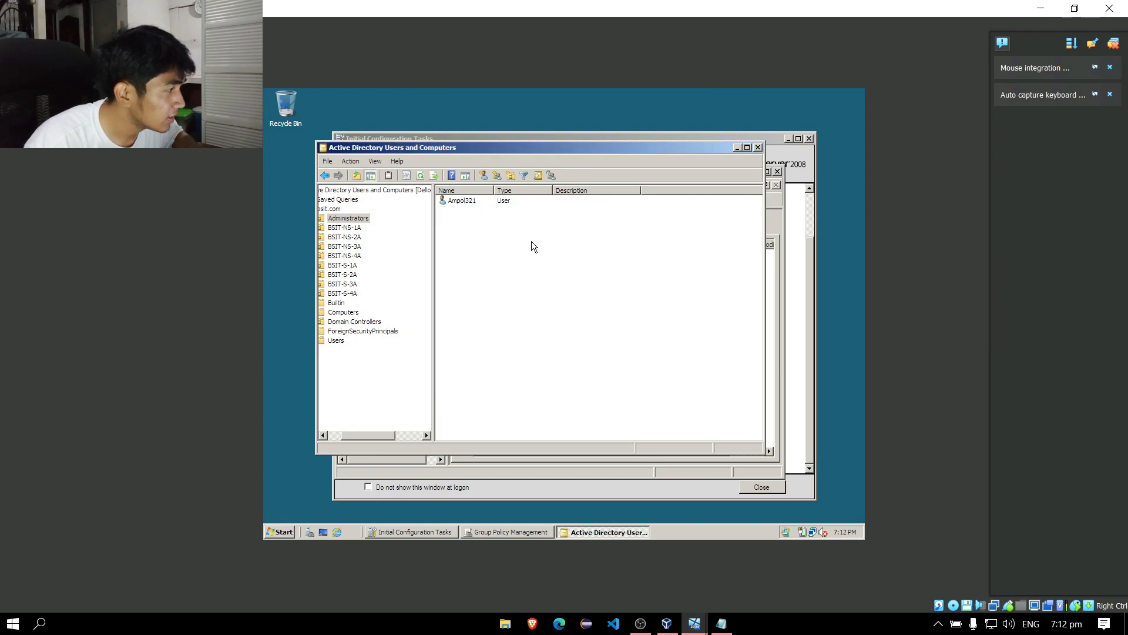
{"action": "left_click_drag", "start_coordinate": [554, 152], "coordinate": [598, 159]}
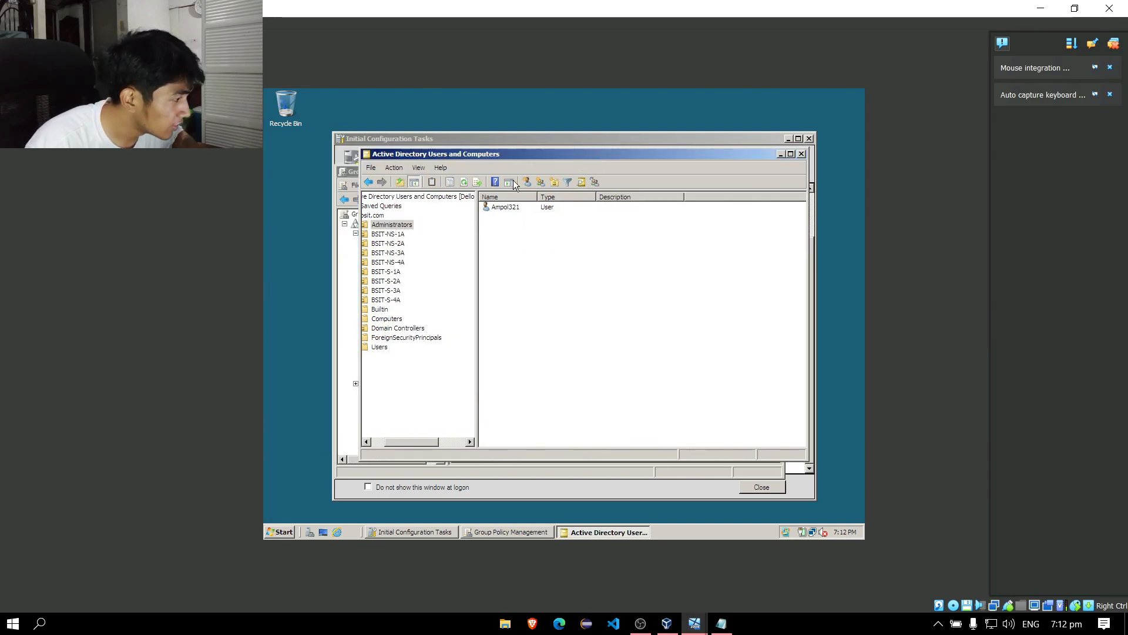
{"action": "left_click", "coordinate": [398, 235]}
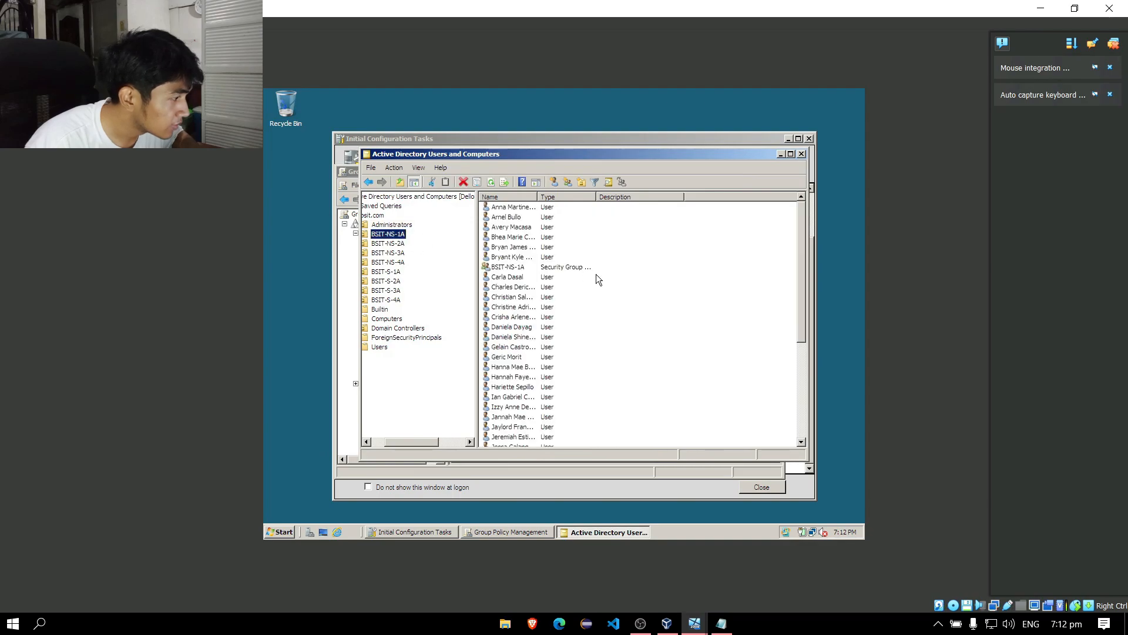
{"action": "left_click_drag", "start_coordinate": [802, 300], "coordinate": [778, 319]}
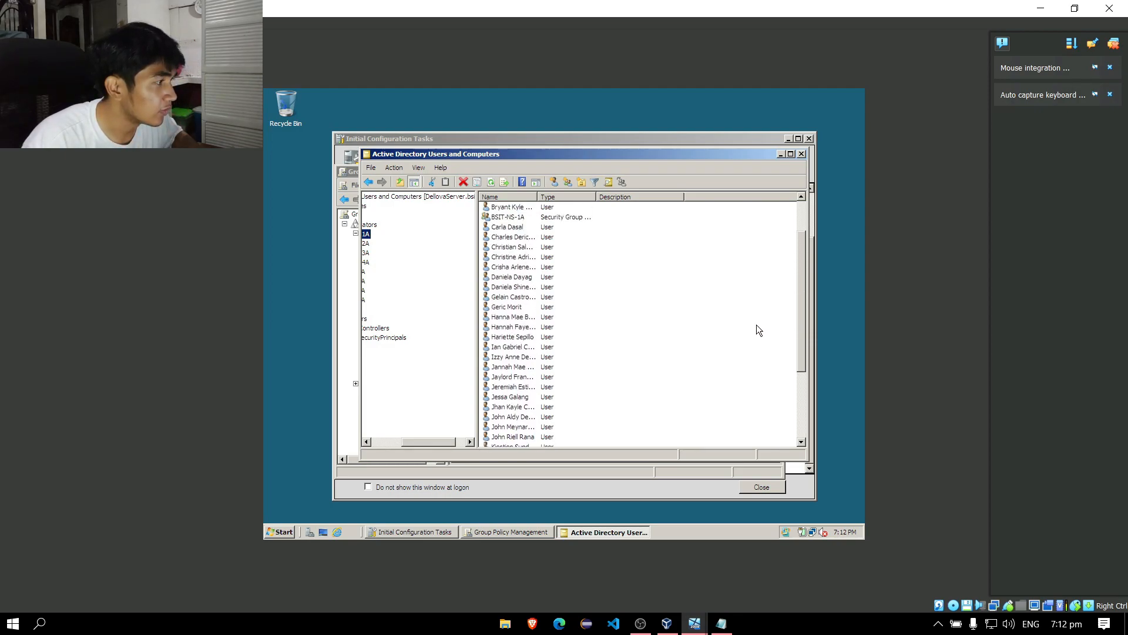
{"action": "left_click", "coordinate": [800, 153]}
Add a new GPO named BSIT under the Group Policy Objects container in bsit.com.
{"action": "left_click", "coordinate": [416, 260]}
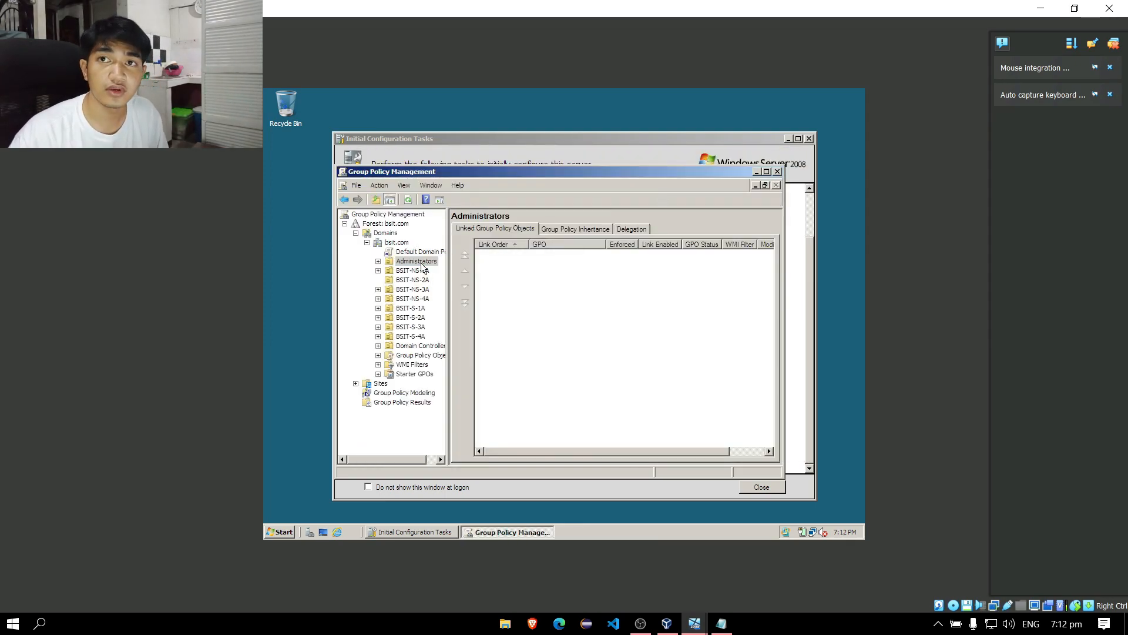
{"action": "left_click", "coordinate": [621, 294]}
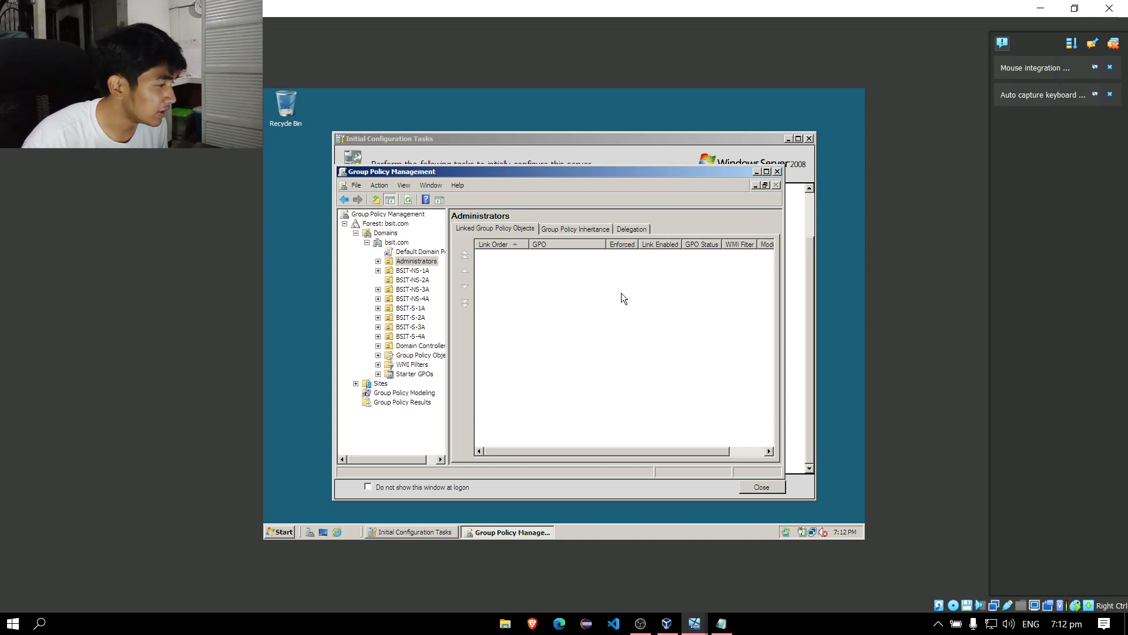
{"action": "left_click", "coordinate": [378, 355]}
{"action": "left_click", "coordinate": [405, 355]}
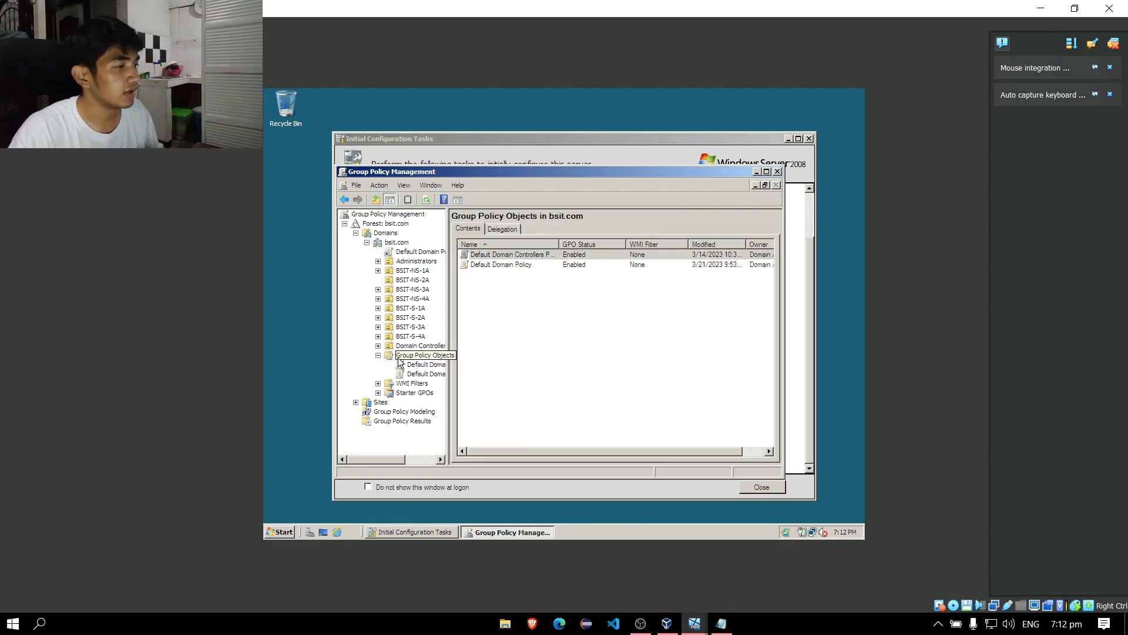
{"action": "right_click", "coordinate": [399, 357]}
{"action": "left_click", "coordinate": [419, 364]}
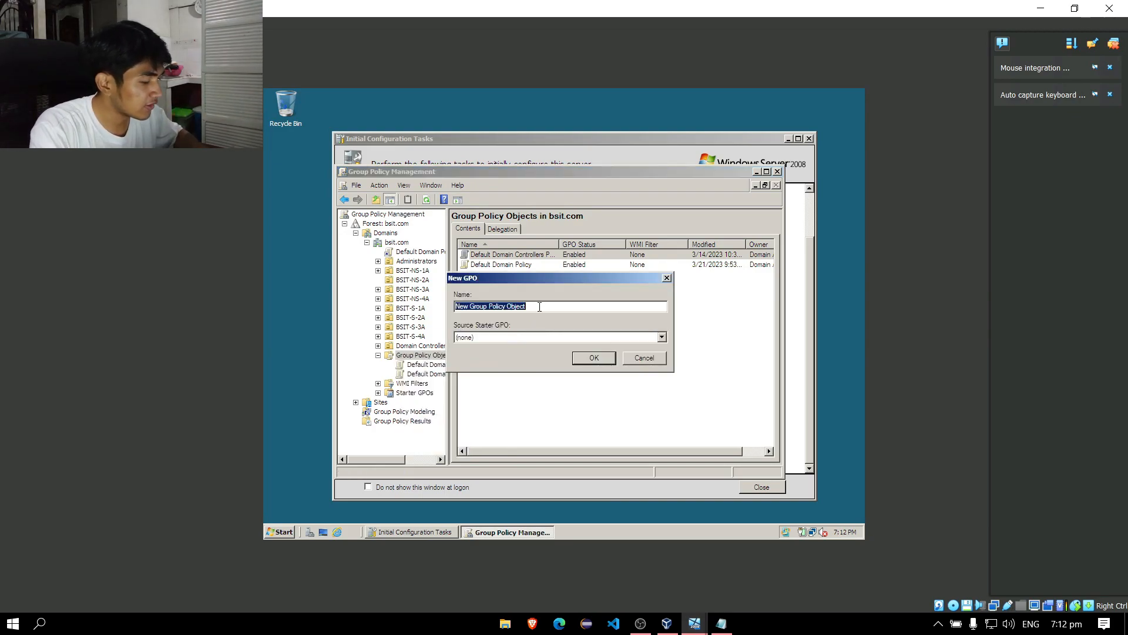
{"action": "key", "text": "BackSpace"}
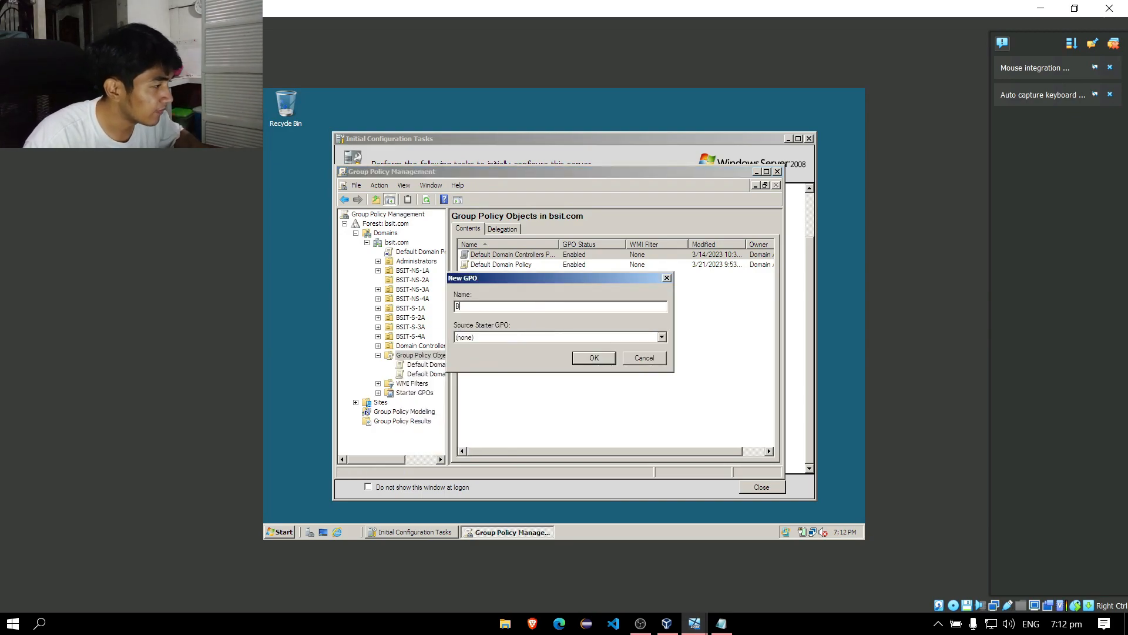
{"action": "key", "text": "Return"}
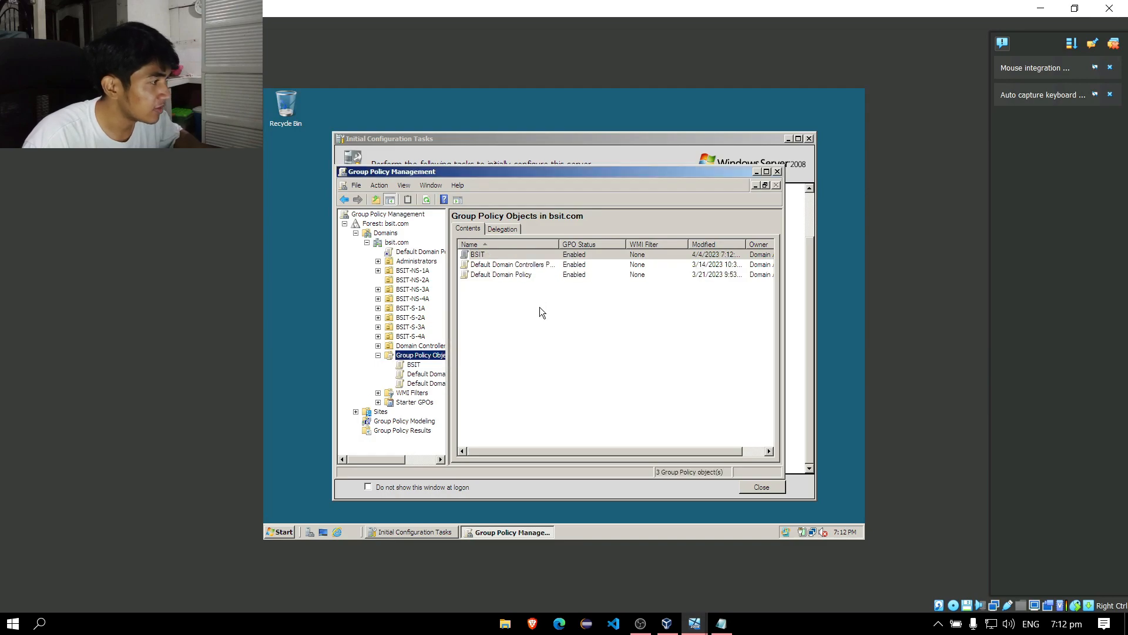
{"action": "left_click", "coordinate": [427, 264]}
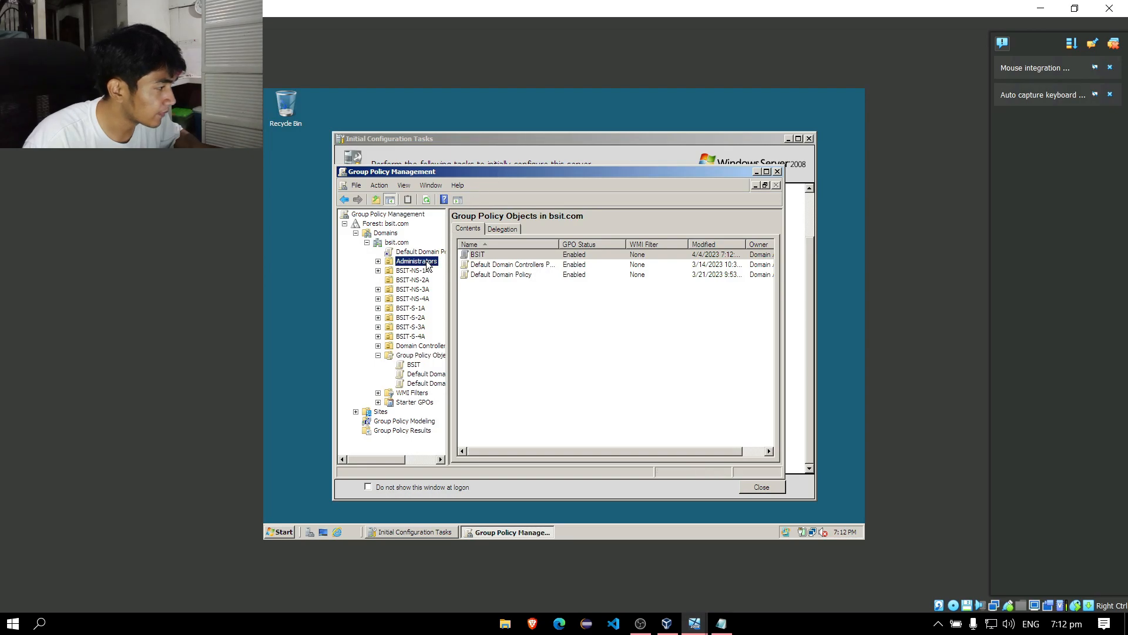
{"action": "key", "text": "alt+Tab"}
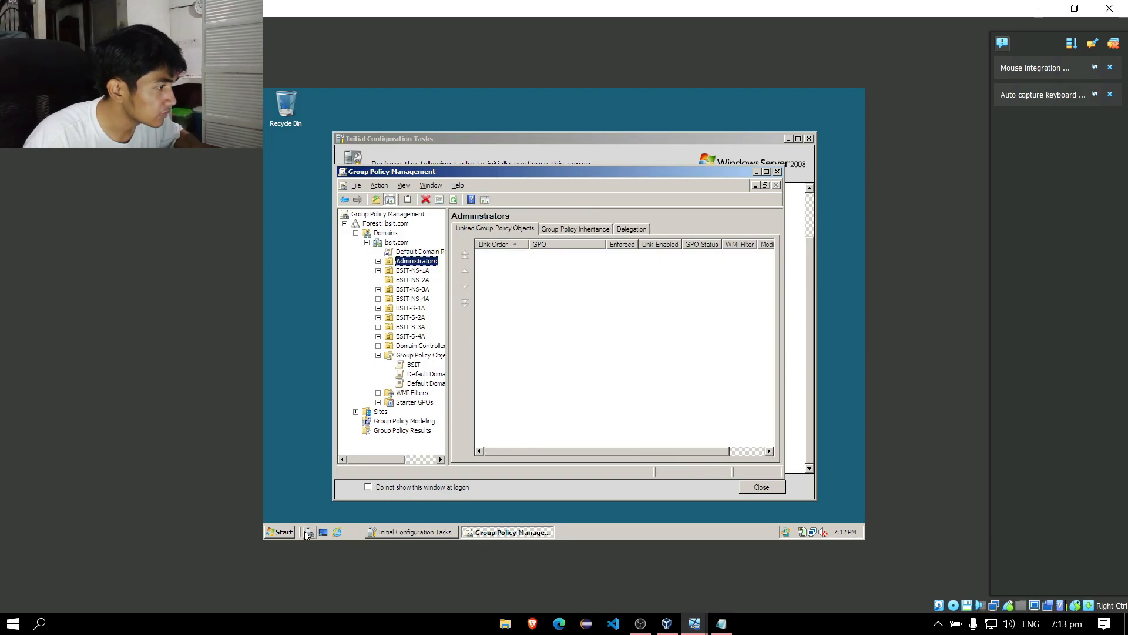
{"action": "key", "text": "super"}
Drag the built-in Administrator account from Users into the Administrators OU, then close ADUC.
{"action": "mouse_move", "coordinate": [492, 382]}
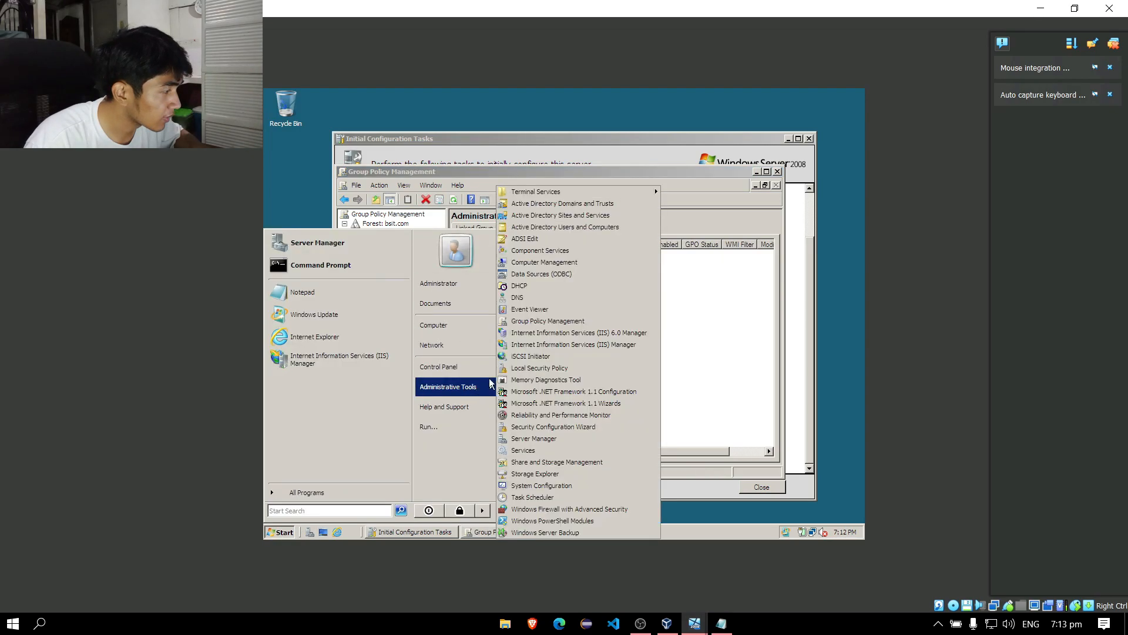
{"action": "left_click", "coordinate": [549, 227]}
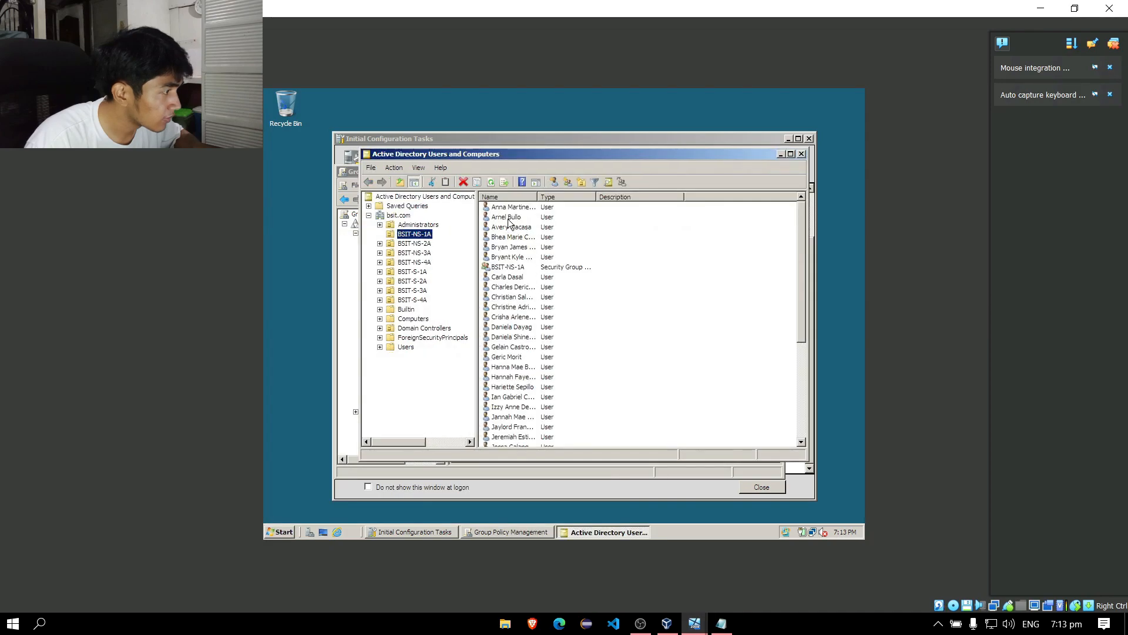
{"action": "left_click", "coordinate": [418, 224]}
{"action": "left_click", "coordinate": [407, 347]}
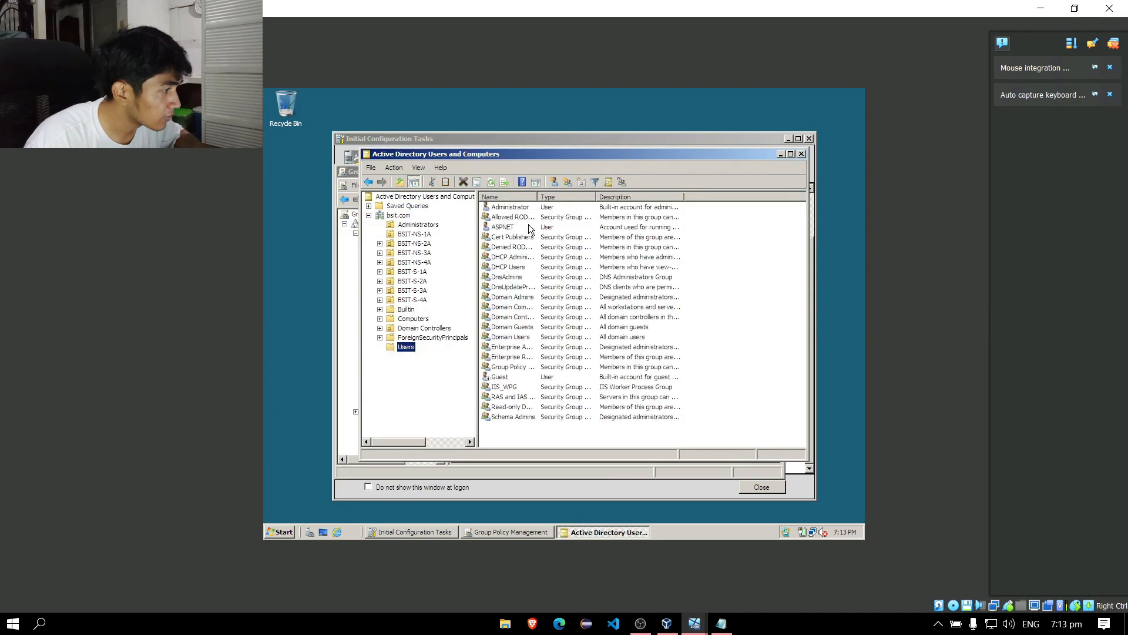
{"action": "left_click", "coordinate": [533, 209]}
{"action": "left_click_drag", "start_coordinate": [532, 210], "coordinate": [438, 226]}
{"action": "left_click", "coordinate": [544, 340]}
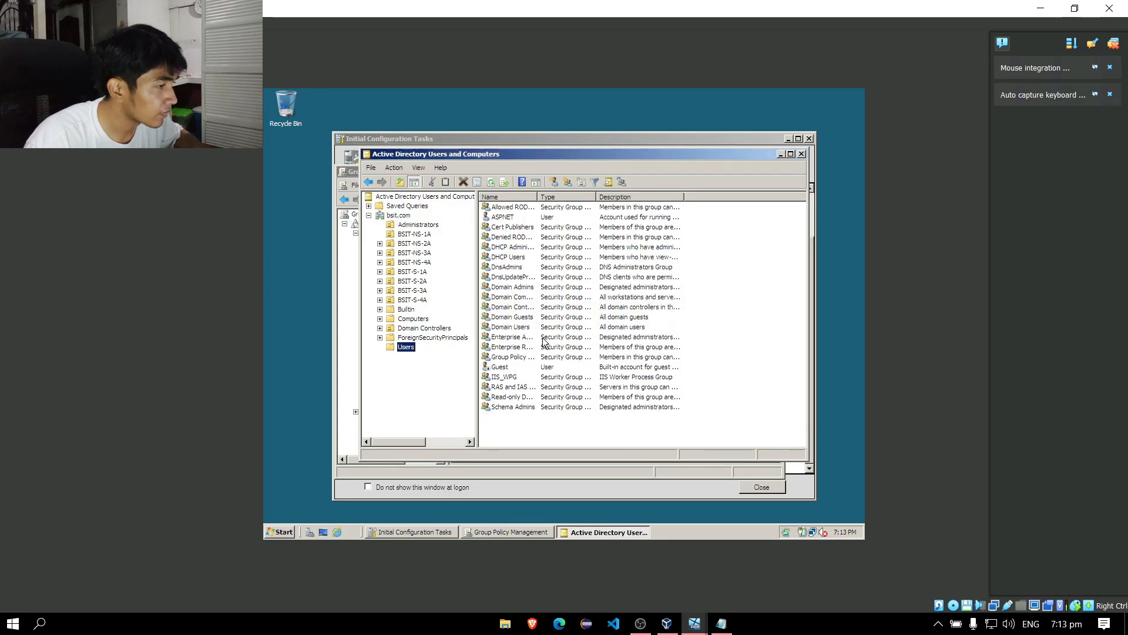
{"action": "left_click", "coordinate": [423, 226]}
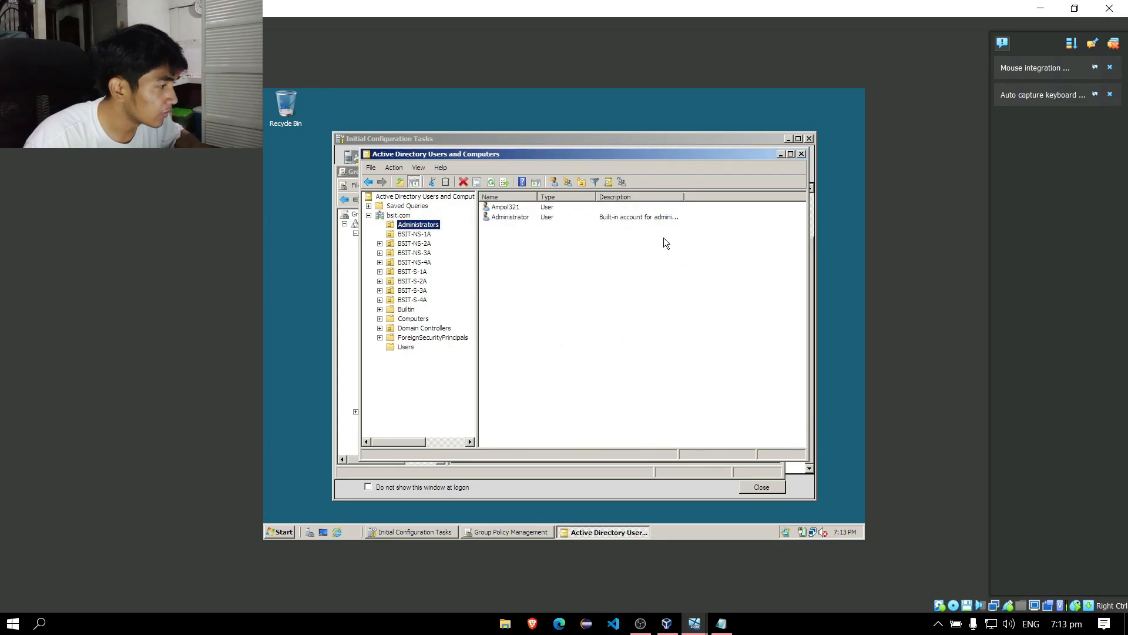
{"action": "left_click", "coordinate": [801, 154]}
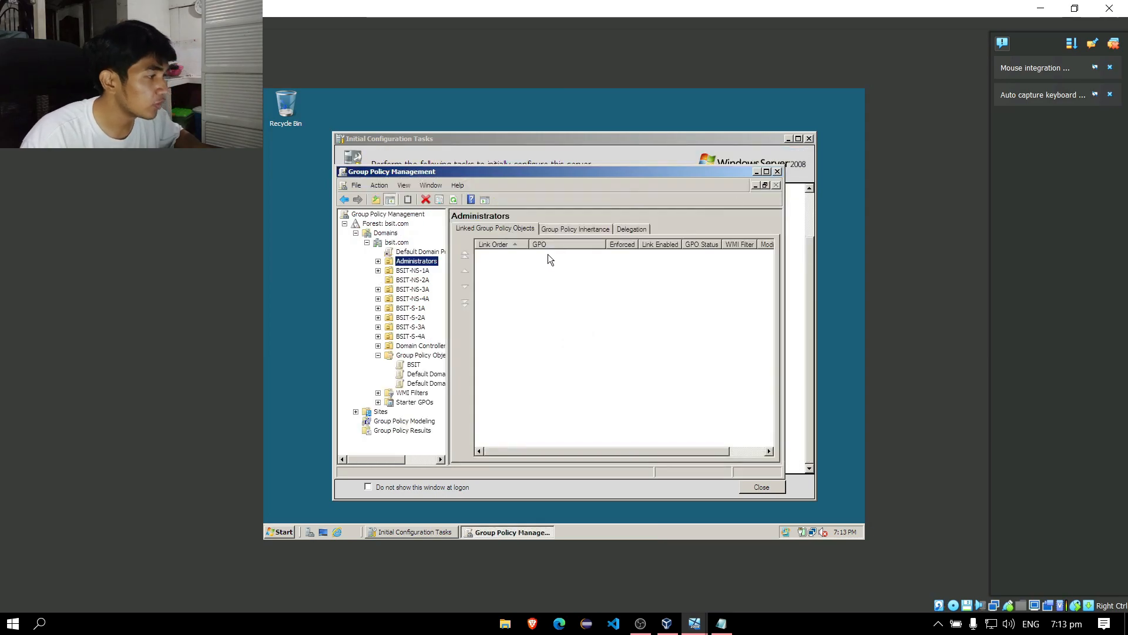
Select the BSIT GPO to see it is unlinked and filtered to Authenticated Users.
{"action": "left_click", "coordinate": [414, 364]}
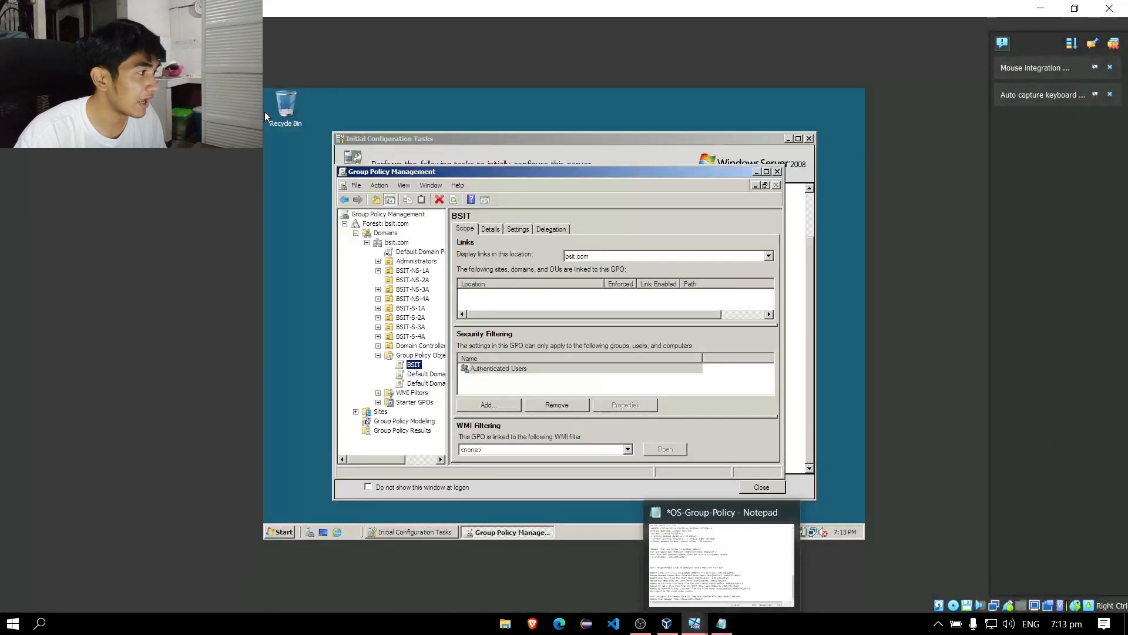
Snap the Notepad policy checklist to the left half beside the server VM and scroll up.
{"action": "left_click", "coordinate": [721, 622]}
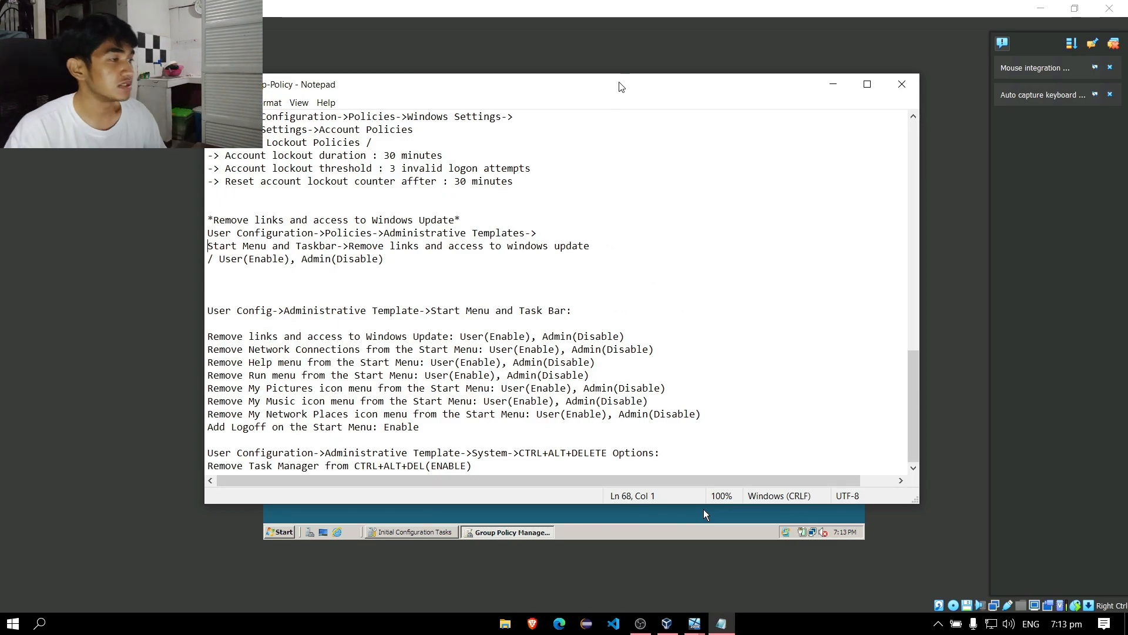
{"action": "left_click_drag", "start_coordinate": [764, 93], "coordinate": [687, 89]}
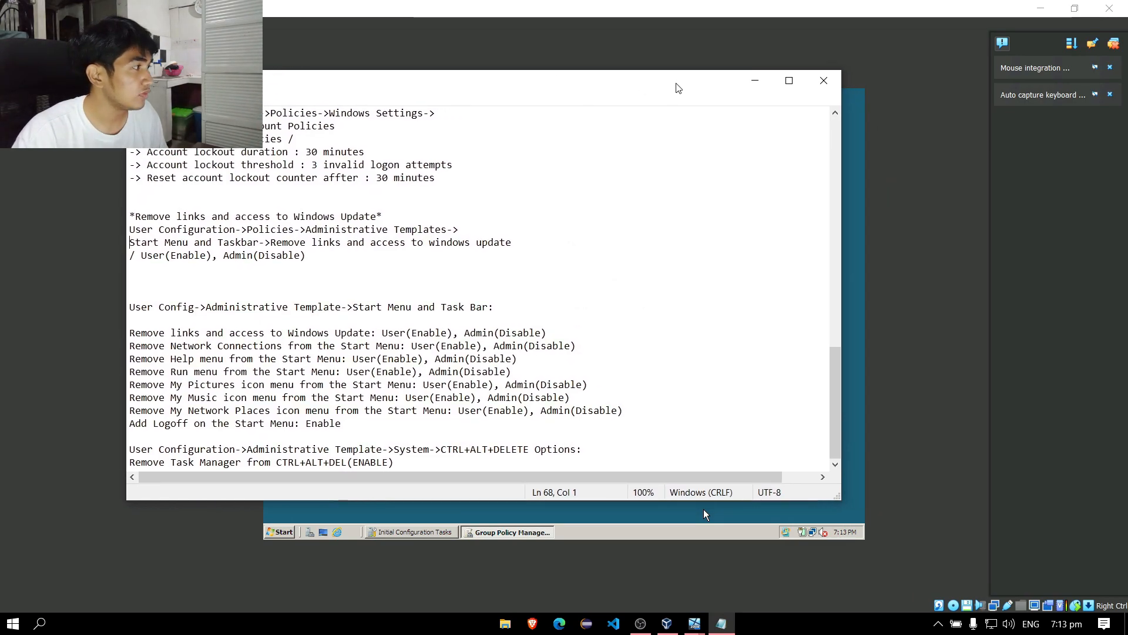
{"action": "mouse_move", "coordinate": [637, 82]}
{"action": "left_mouse_down"}
{"action": "mouse_move", "coordinate": [453, 83]}
{"action": "mouse_move", "coordinate": [643, 88]}
{"action": "left_mouse_up"}
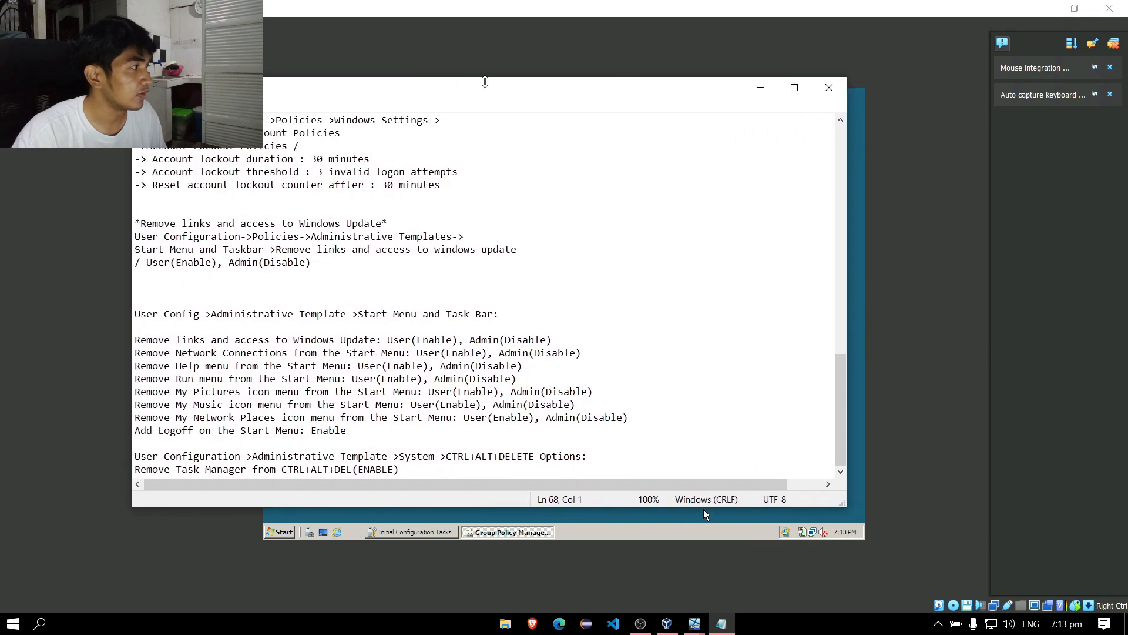
{"action": "left_click_drag", "start_coordinate": [509, 93], "coordinate": [0, 99]}
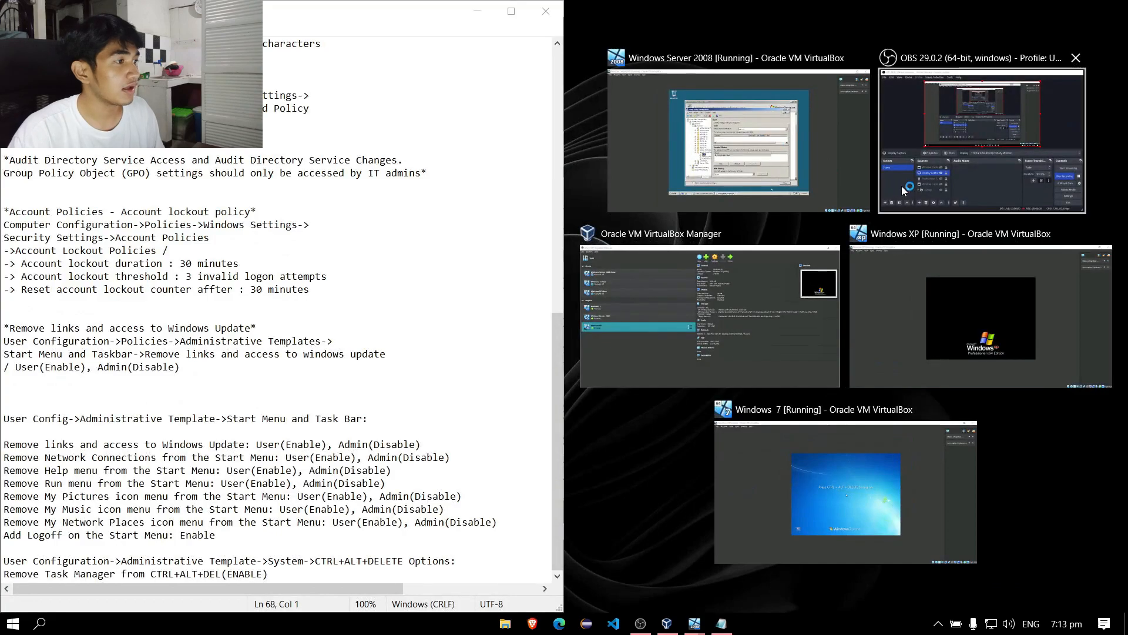
{"action": "left_click", "coordinate": [822, 174]}
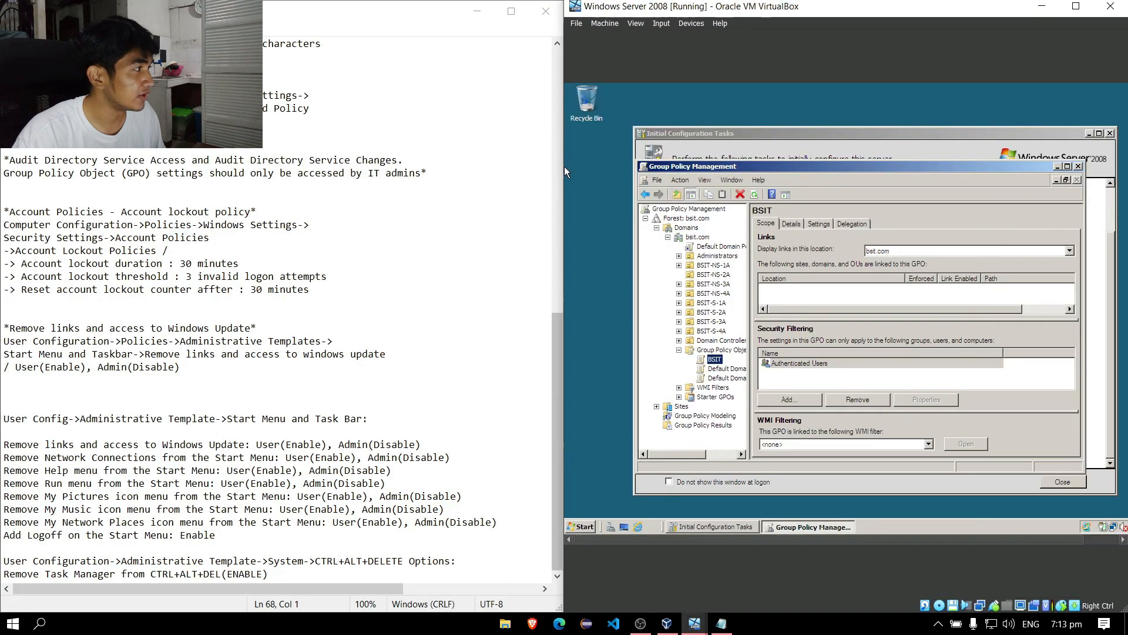
{"action": "left_click", "coordinate": [376, 101]}
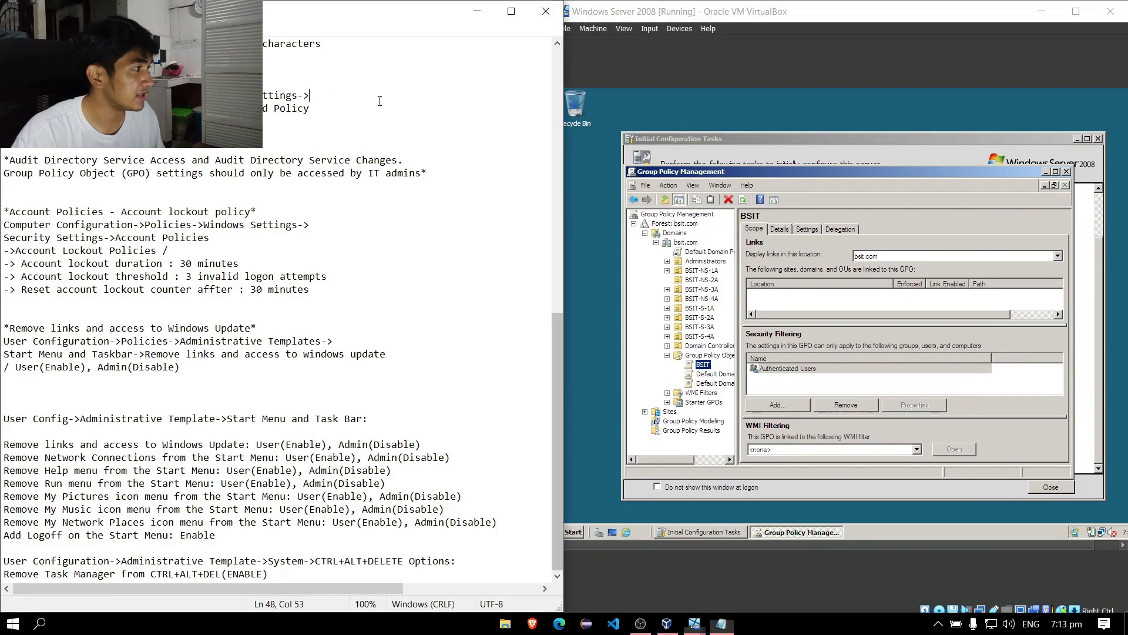
{"action": "scroll", "coordinate": [299, 79], "scroll_direction": "up", "scroll_amount": 13}
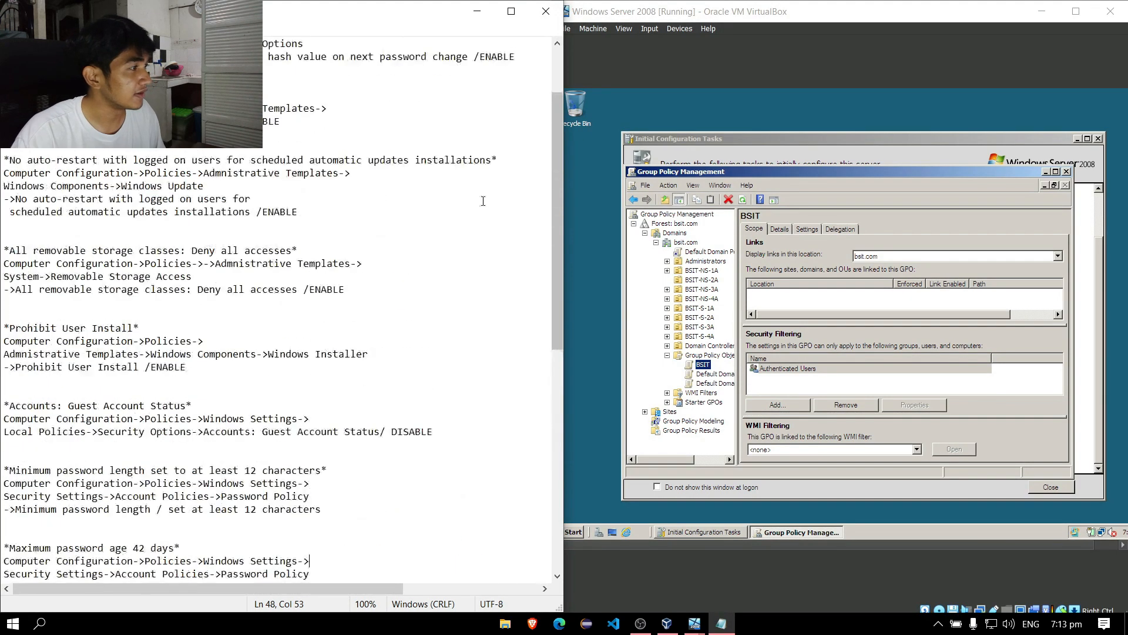
{"action": "left_click", "coordinate": [344, 70]}
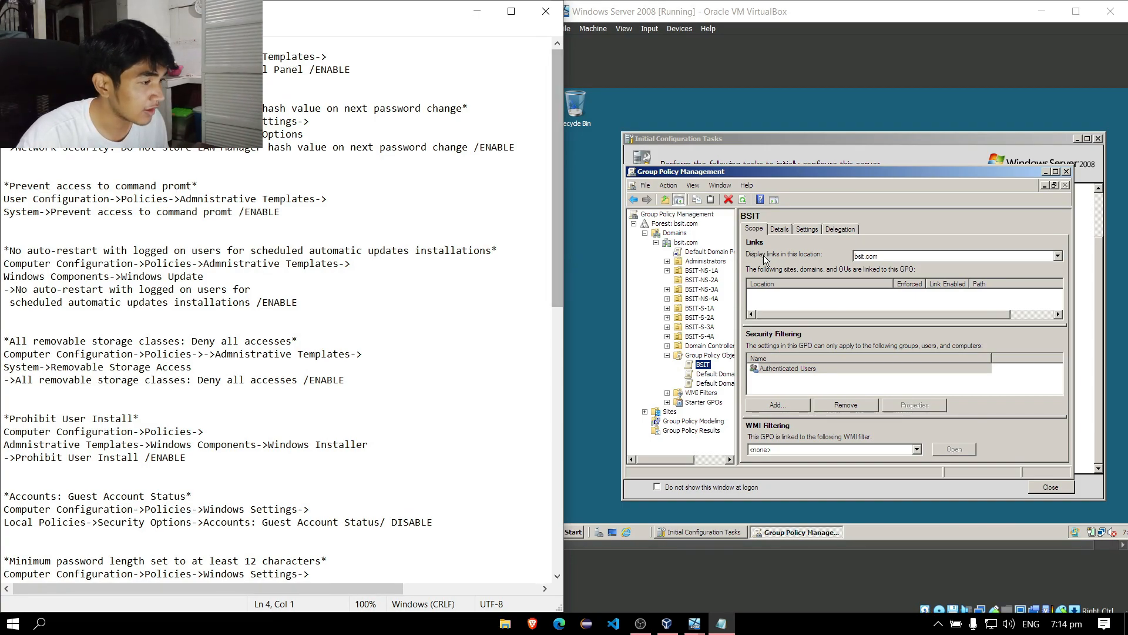
Edit the BSIT GPO and go to User Configuration > Policies > Administrative Templates > Control Panel.
{"action": "right_click", "coordinate": [707, 368]}
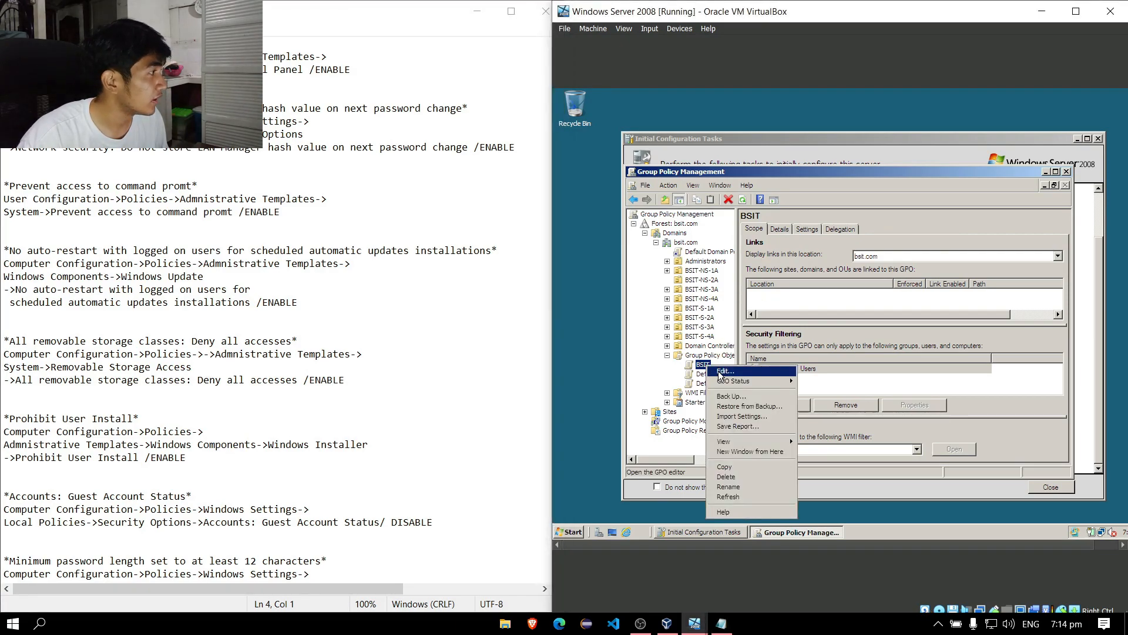
{"action": "left_click", "coordinate": [712, 371]}
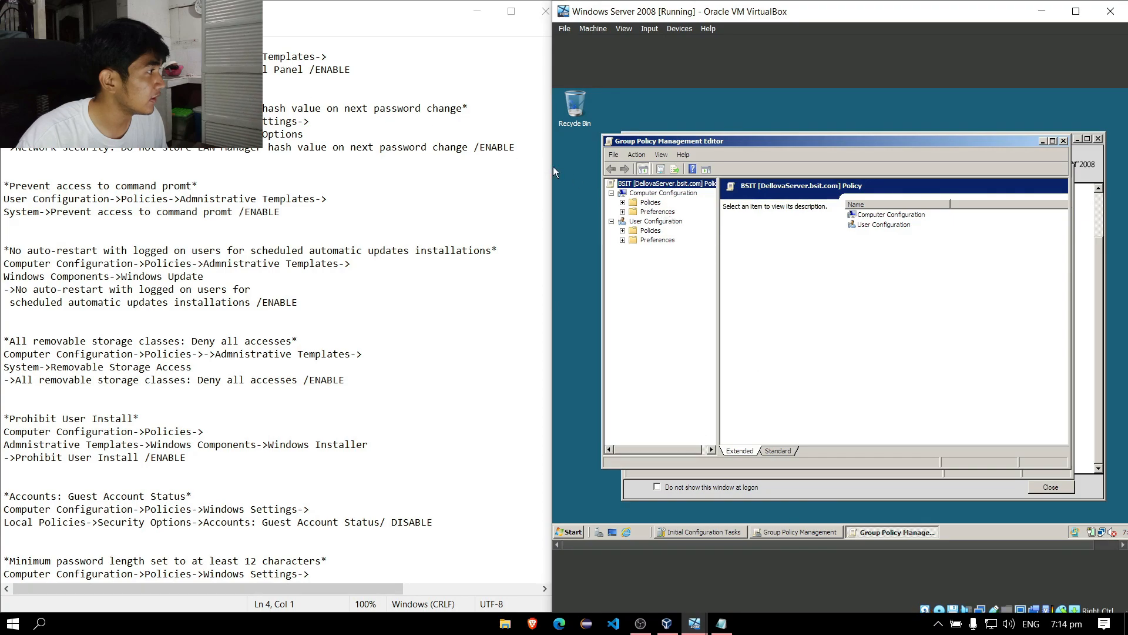
{"action": "left_click_drag", "start_coordinate": [552, 166], "coordinate": [563, 167]}
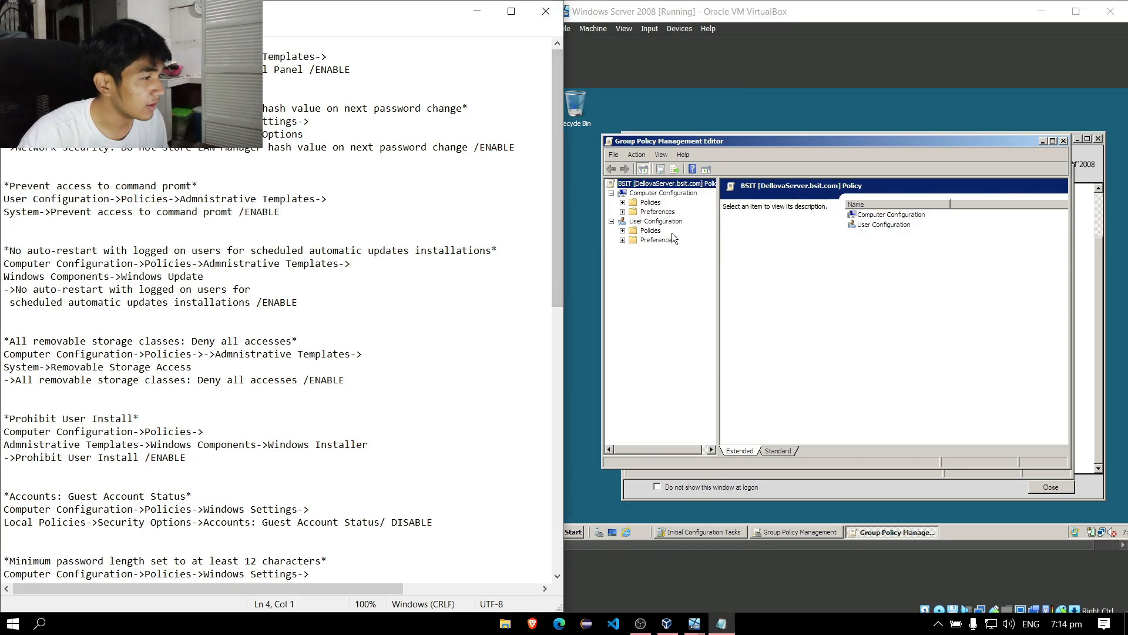
{"action": "left_click", "coordinate": [622, 231]}
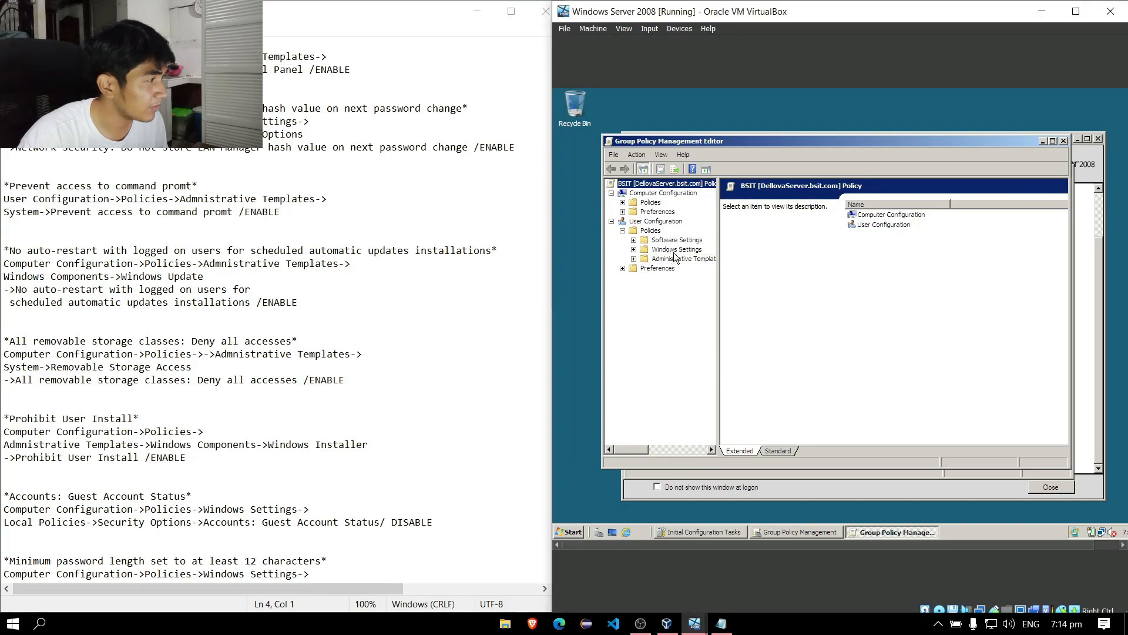
{"action": "left_click", "coordinate": [635, 259]}
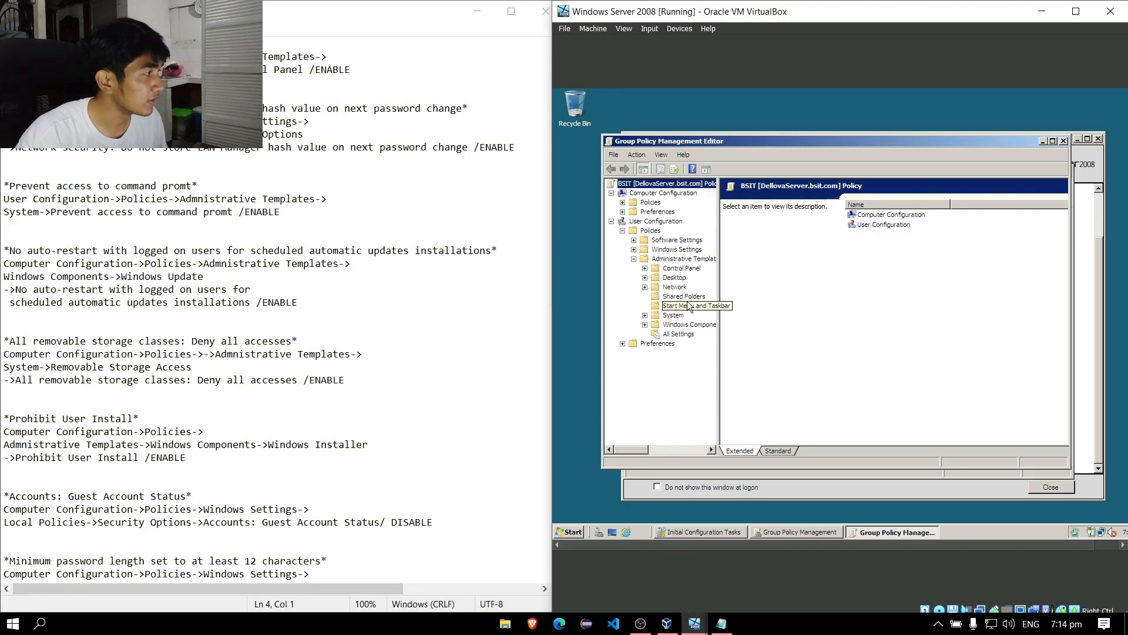
{"action": "left_click", "coordinate": [683, 270]}
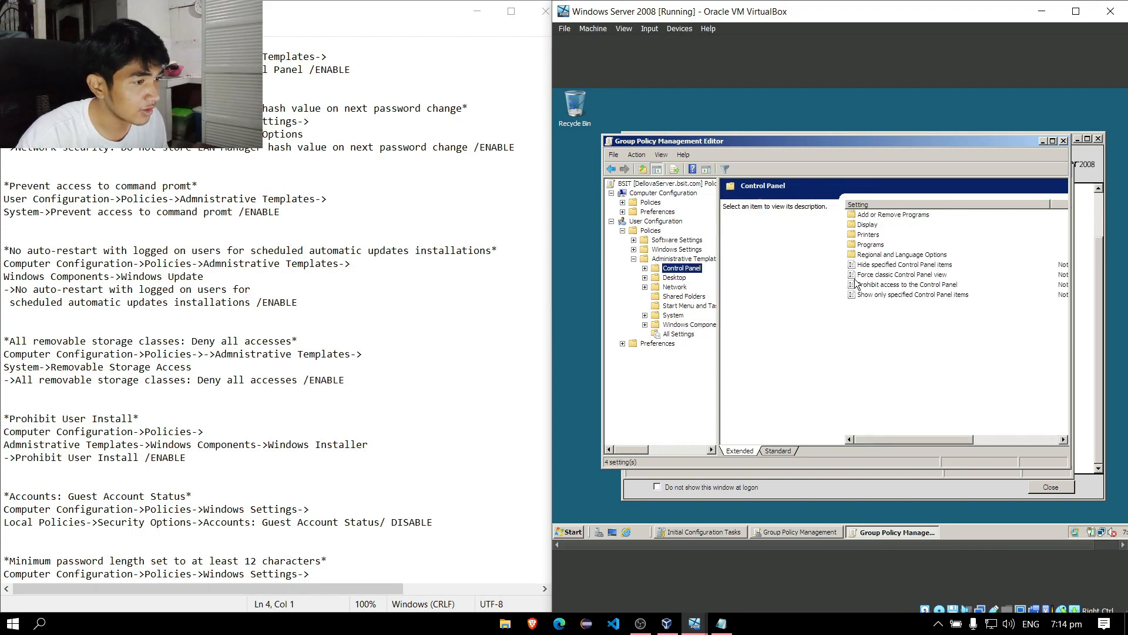
{"action": "left_click", "coordinate": [885, 287]}
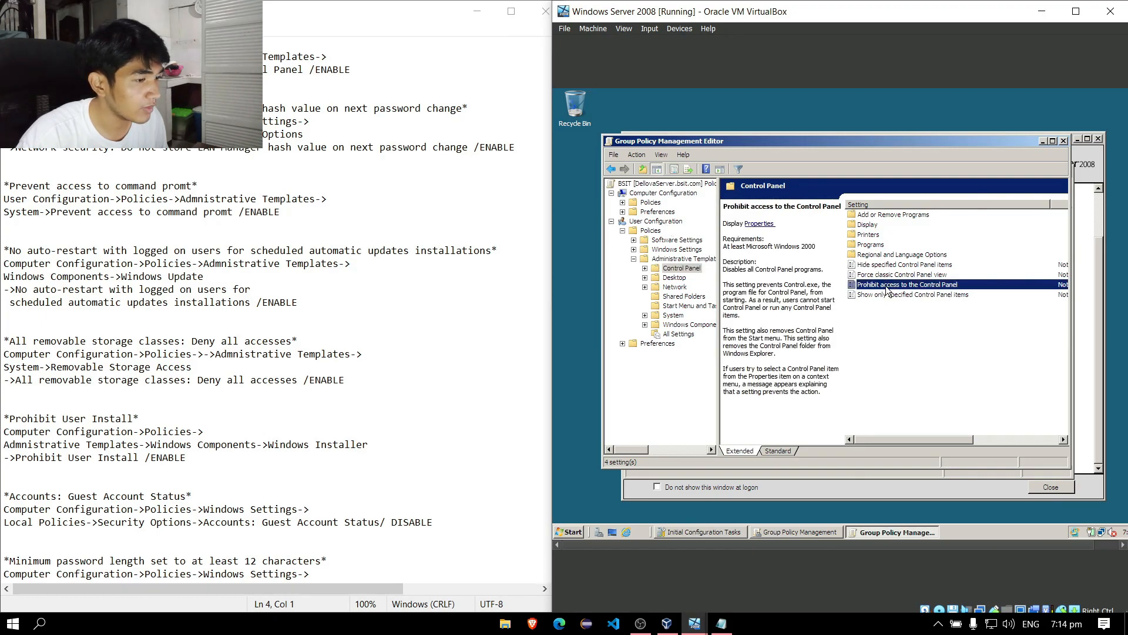
Set Prohibit access to the Control Panel to Enabled and apply it.
{"action": "double_click", "coordinate": [887, 286]}
{"action": "left_click", "coordinate": [737, 249]}
{"action": "left_click", "coordinate": [925, 420]}
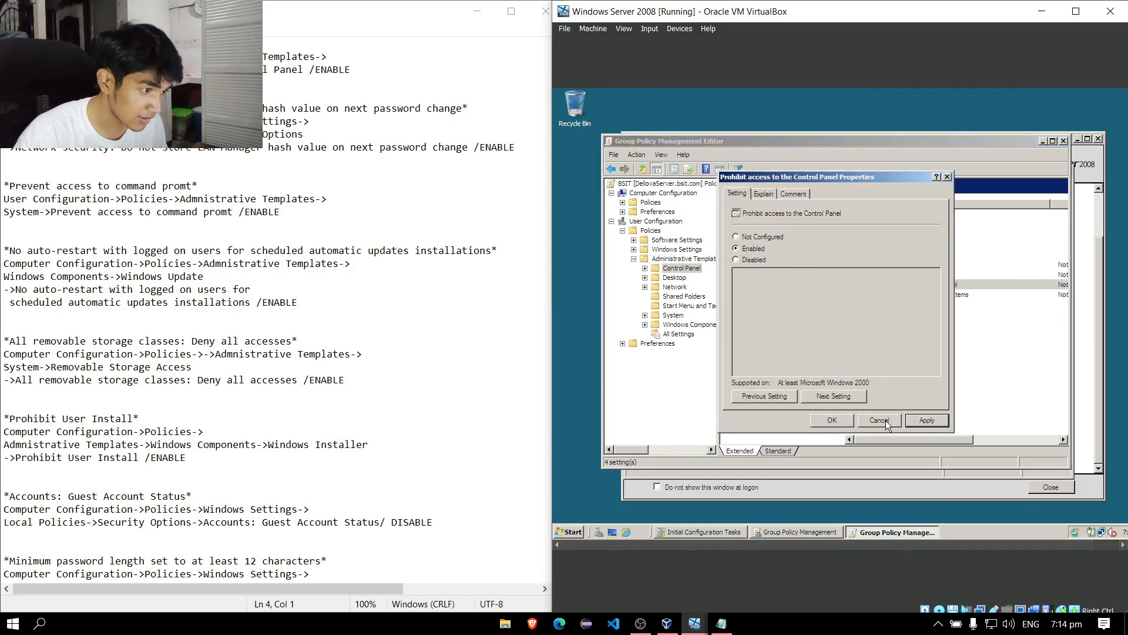
{"action": "left_click", "coordinate": [920, 422]}
{"action": "left_click", "coordinate": [832, 421]}
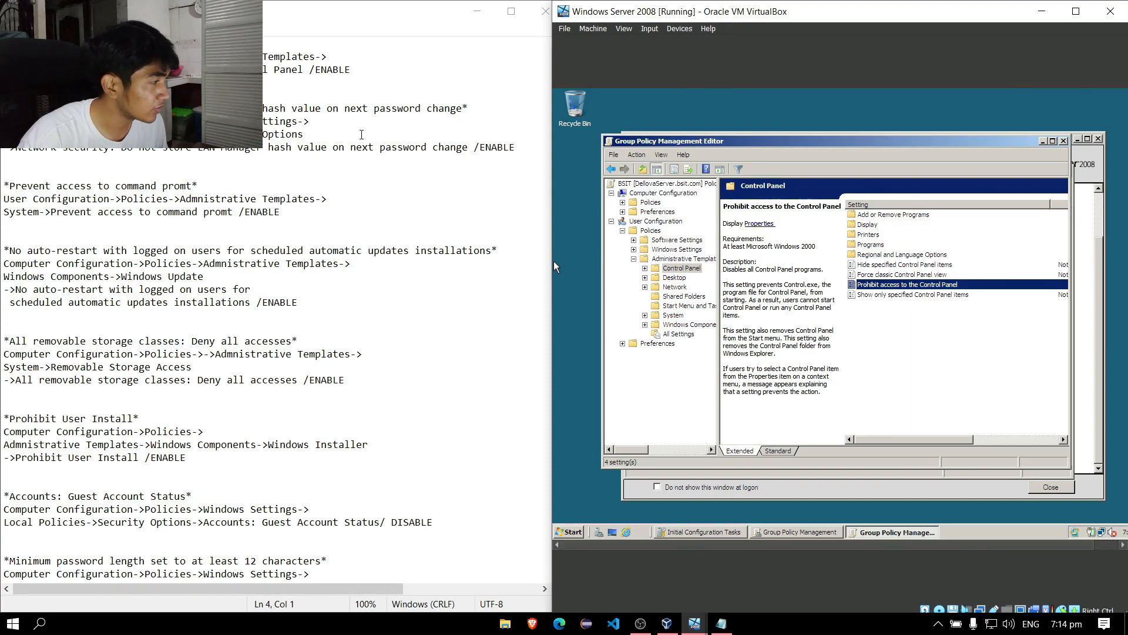
Expand Computer Configuration down to Local Policies > Security Options and scroll to the Network security entries.
{"action": "left_click", "coordinate": [622, 202]}
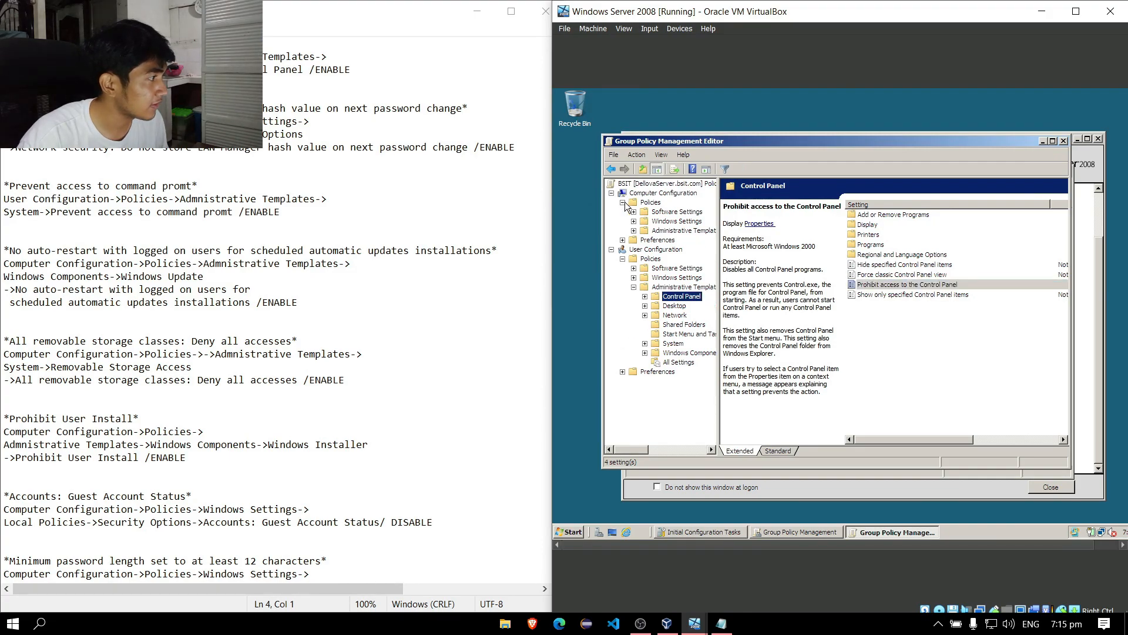
{"action": "left_click", "coordinate": [676, 221]}
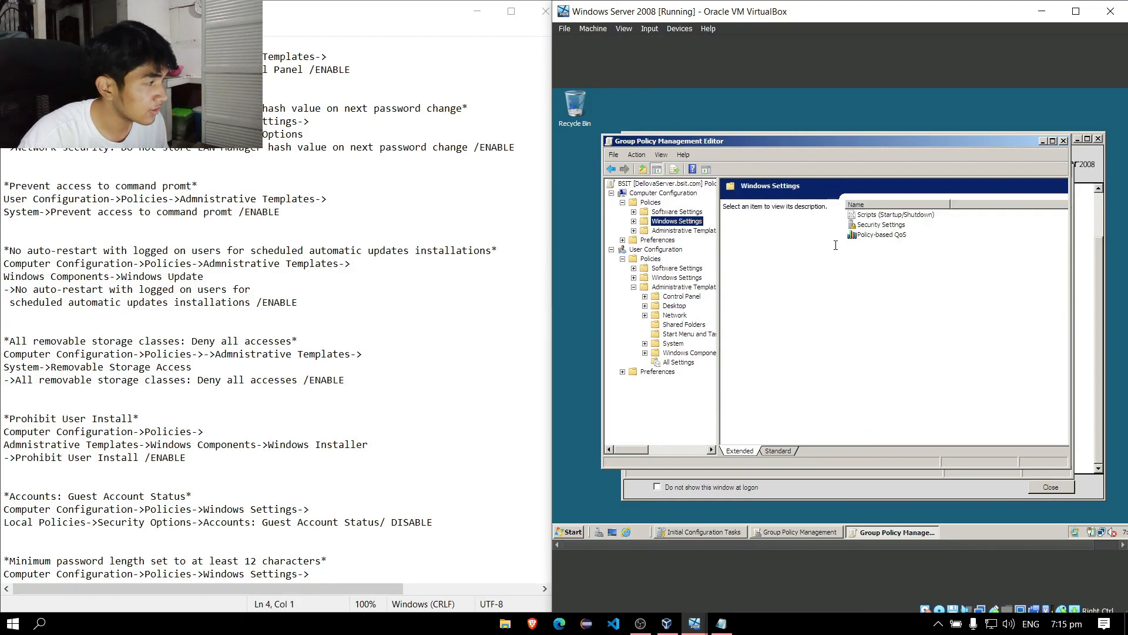
{"action": "left_click", "coordinate": [880, 228]}
{"action": "double_click", "coordinate": [879, 229]}
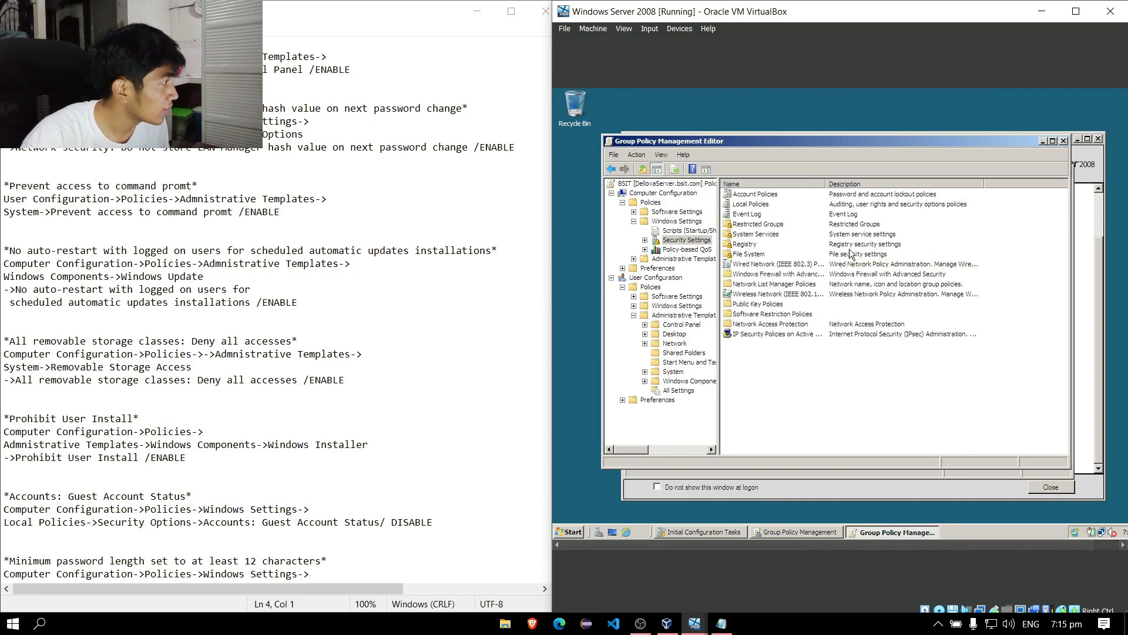
{"action": "double_click", "coordinate": [758, 204]}
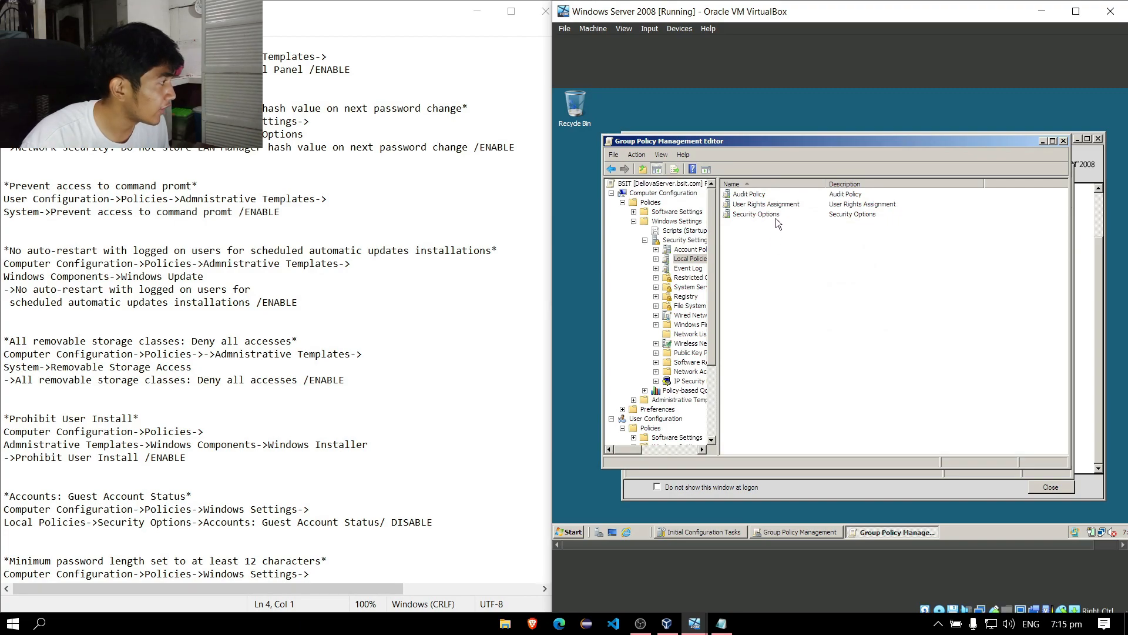
{"action": "double_click", "coordinate": [774, 215]}
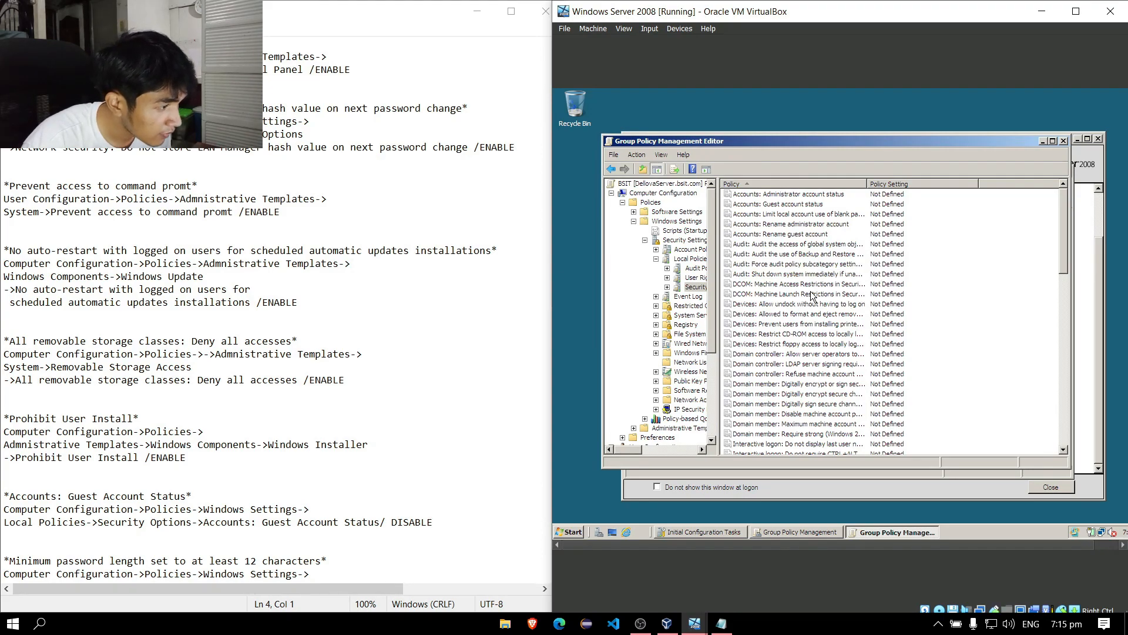
{"action": "scroll", "coordinate": [812, 295], "scroll_direction": "down", "scroll_amount": 8}
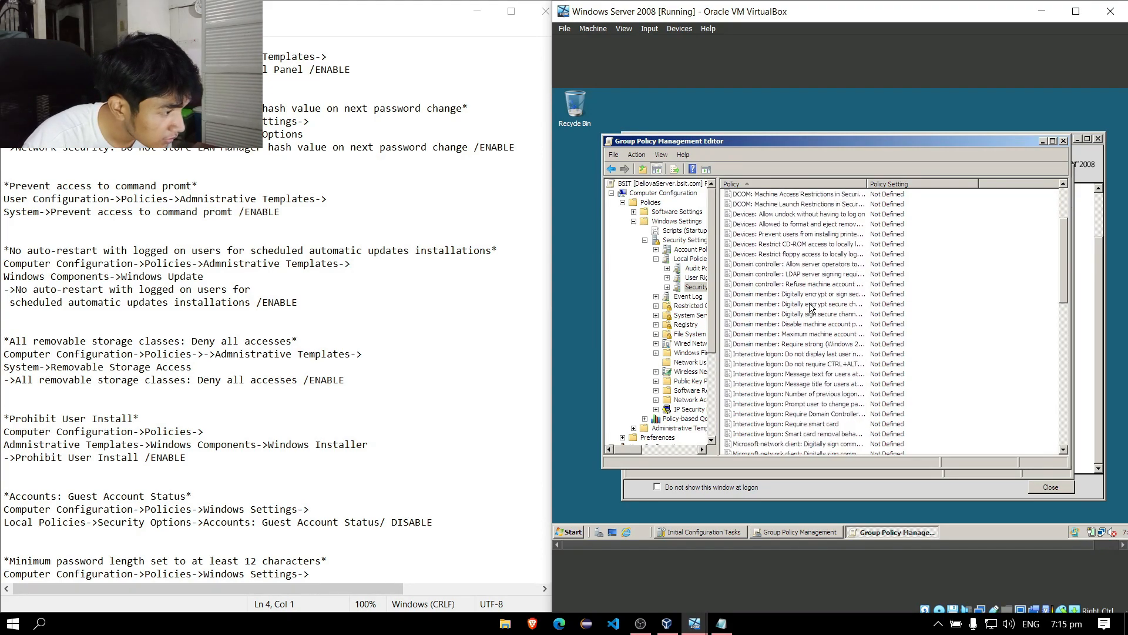
{"action": "scroll", "coordinate": [811, 307], "scroll_direction": "down", "scroll_amount": 2}
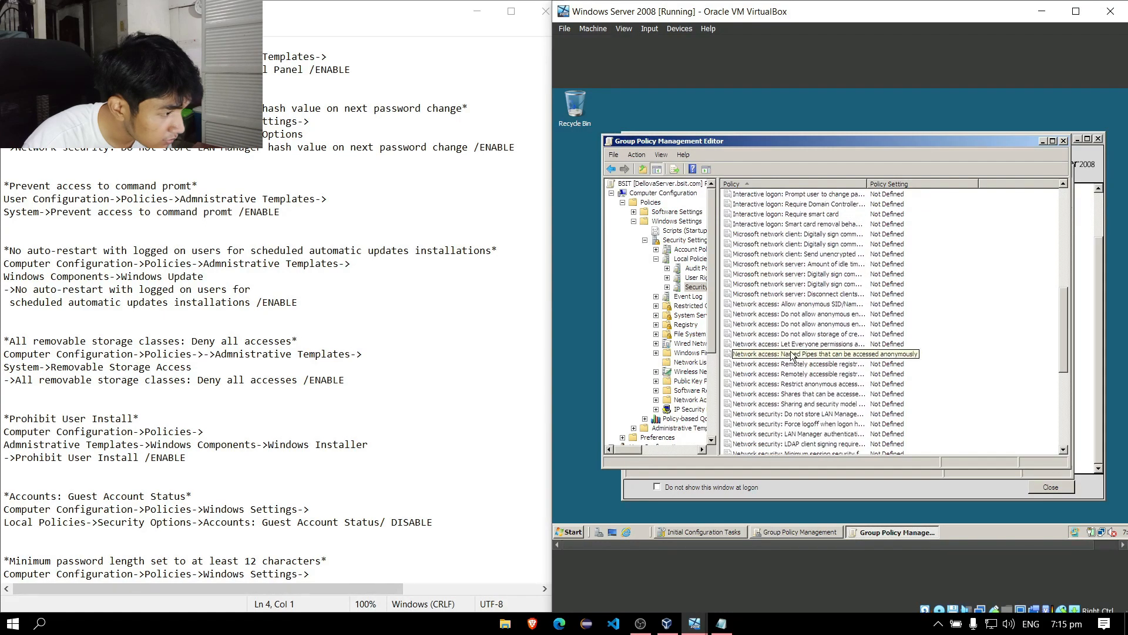
{"action": "scroll", "coordinate": [814, 407], "scroll_direction": "down", "scroll_amount": 1}
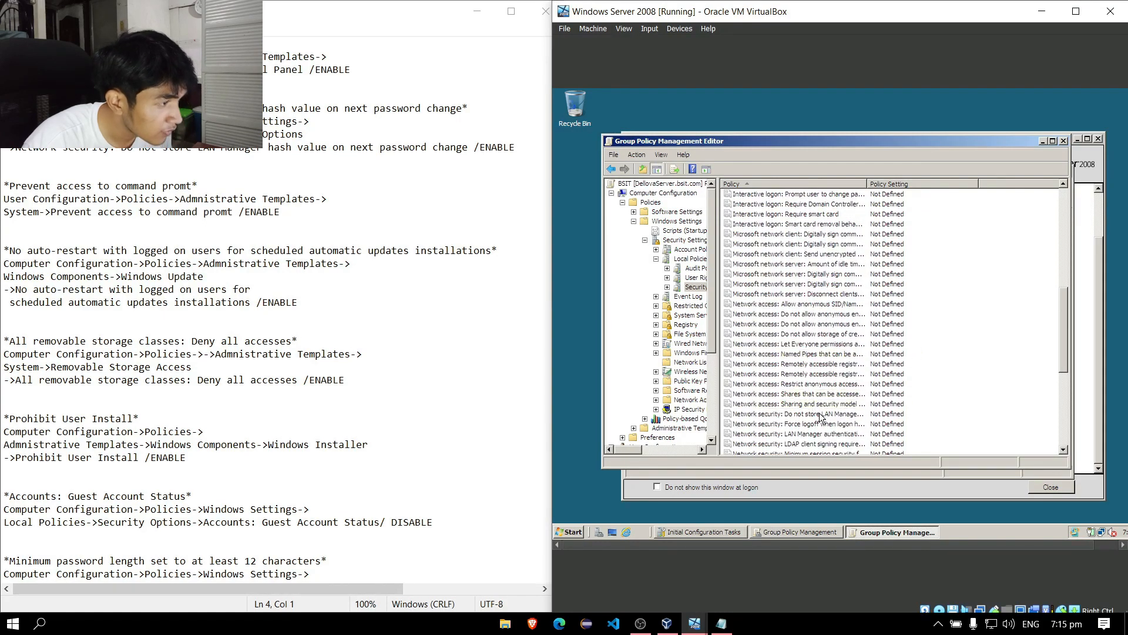
Define the BSIT GPO's 'Do not store LAN Manager hash value' policy as Enabled.
{"action": "double_click", "coordinate": [815, 386]}
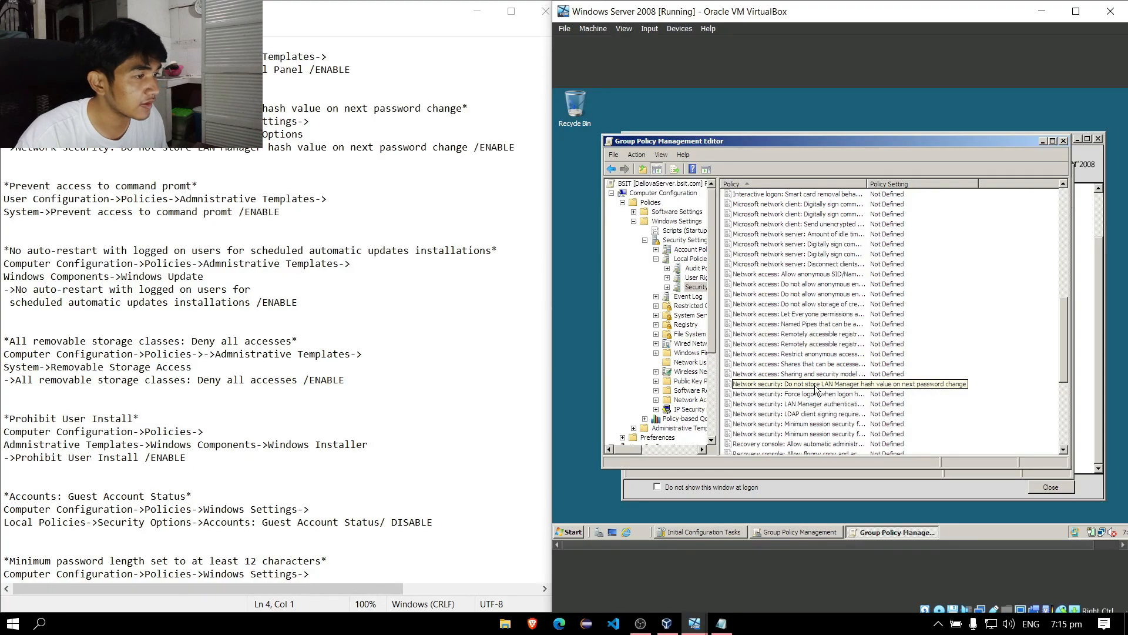
{"action": "left_click", "coordinate": [737, 239]}
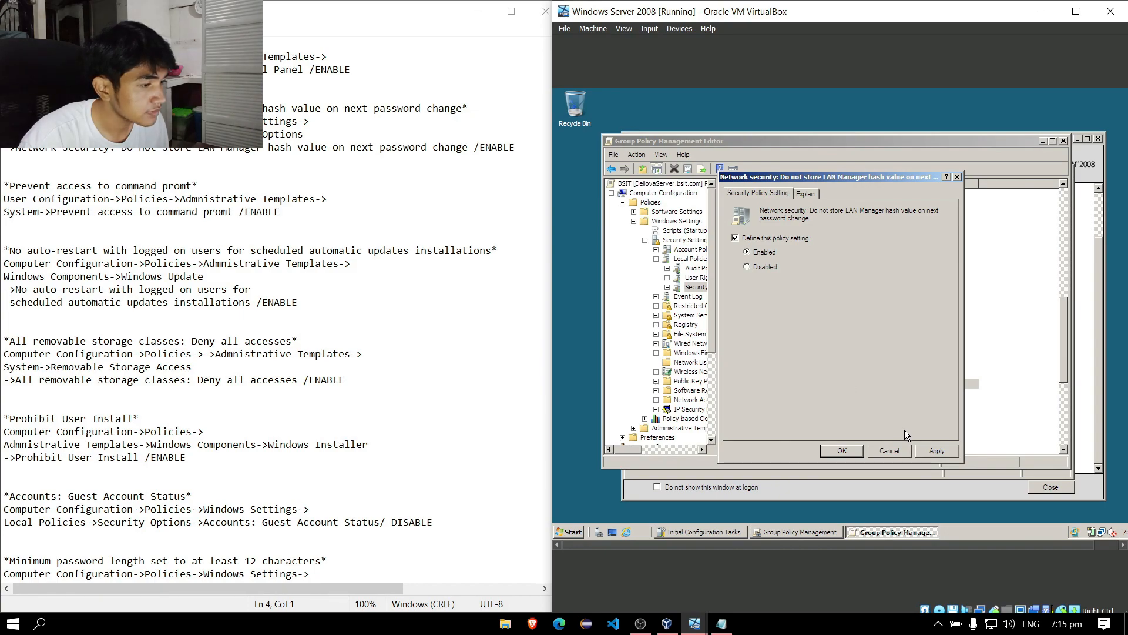
{"action": "left_click", "coordinate": [934, 451]}
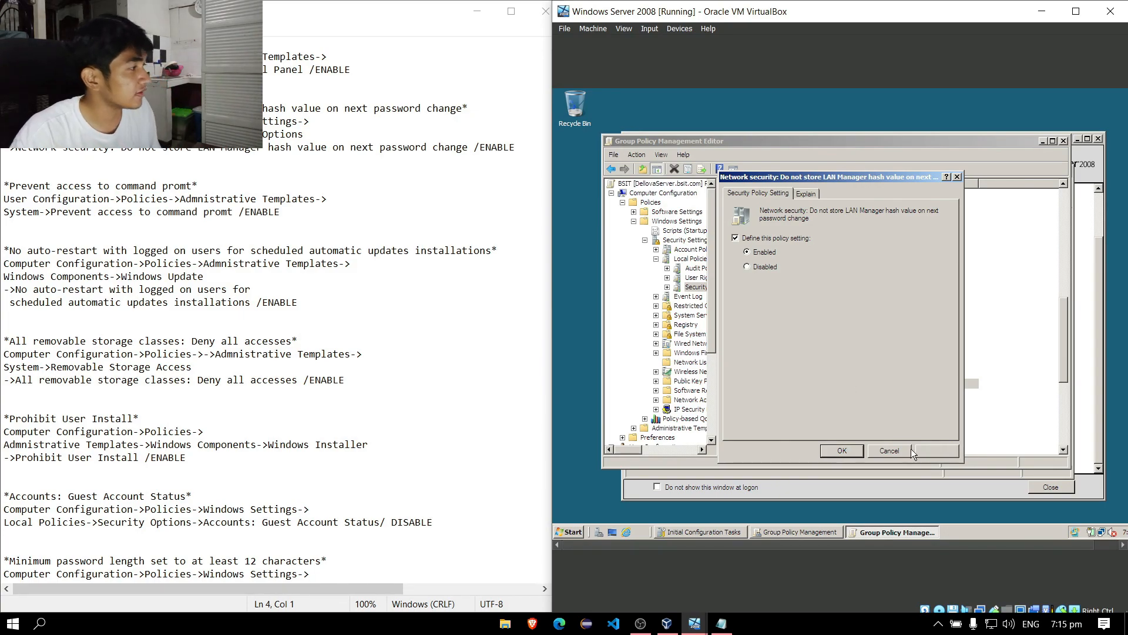
{"action": "left_click", "coordinate": [851, 451]}
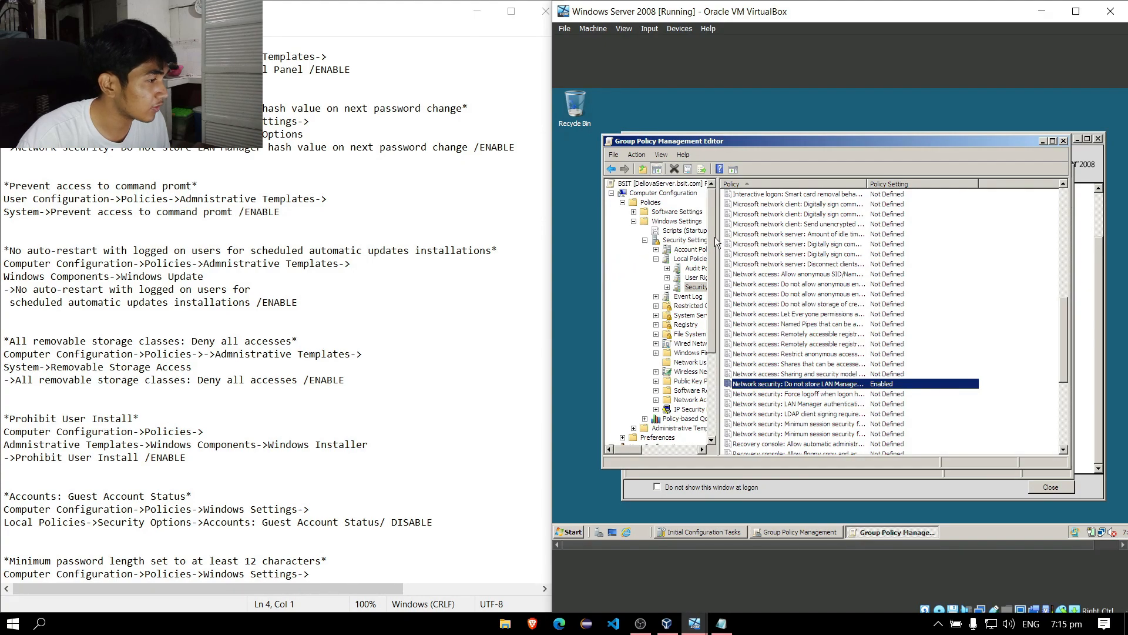
{"action": "scroll", "coordinate": [697, 337], "scroll_direction": "down", "scroll_amount": 5}
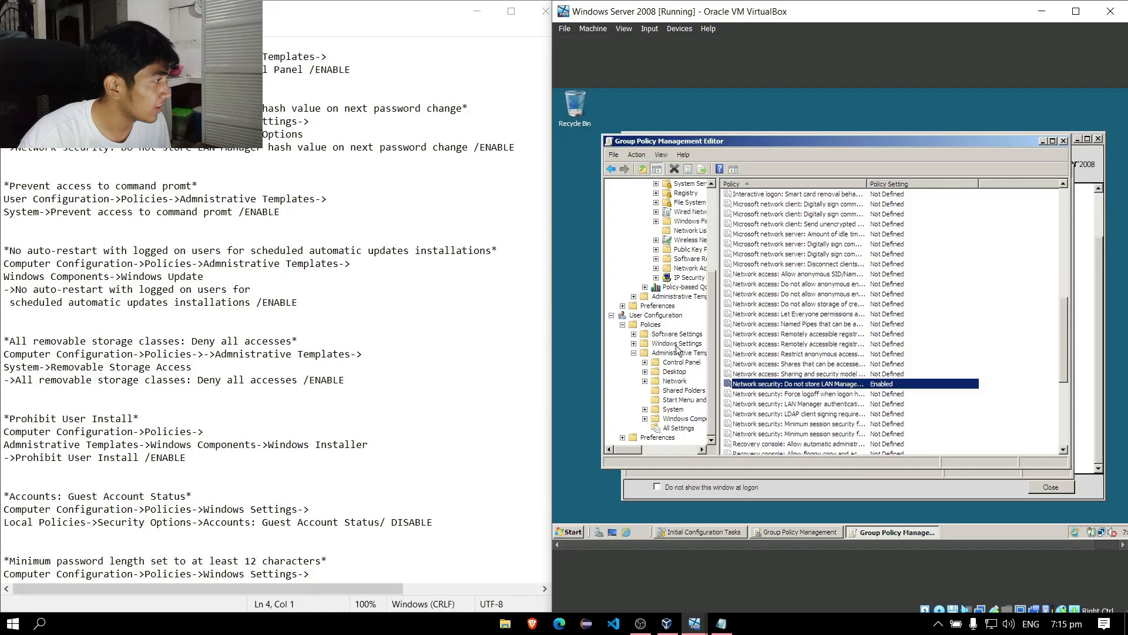
Open User Configuration > Administrative Templates > System policy settings.
{"action": "left_click", "coordinate": [652, 325]}
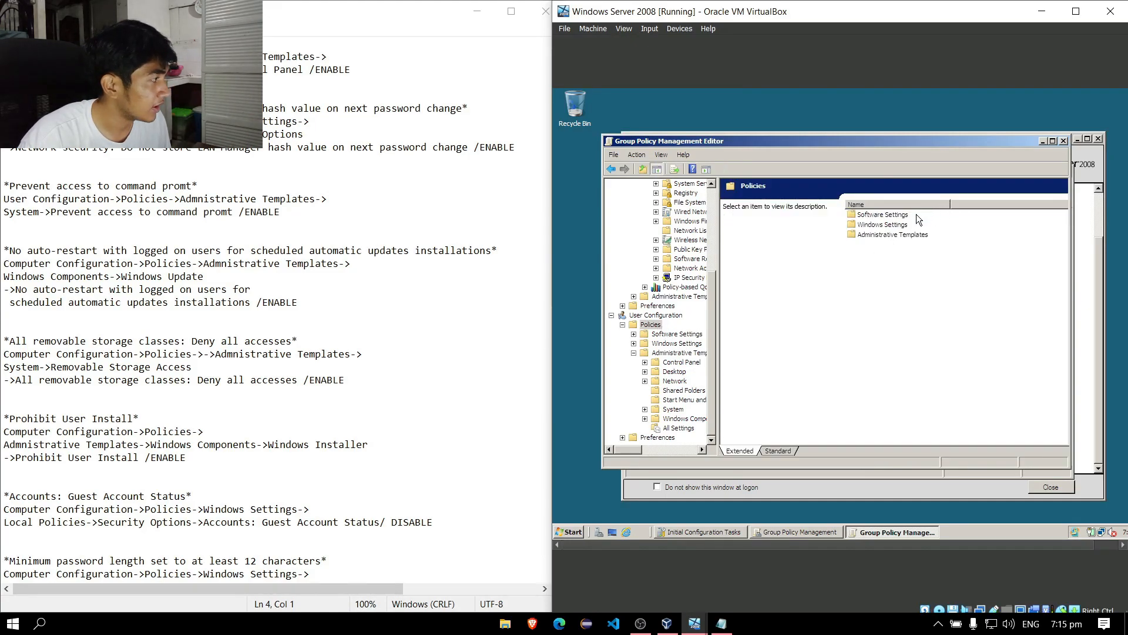
{"action": "double_click", "coordinate": [900, 234]}
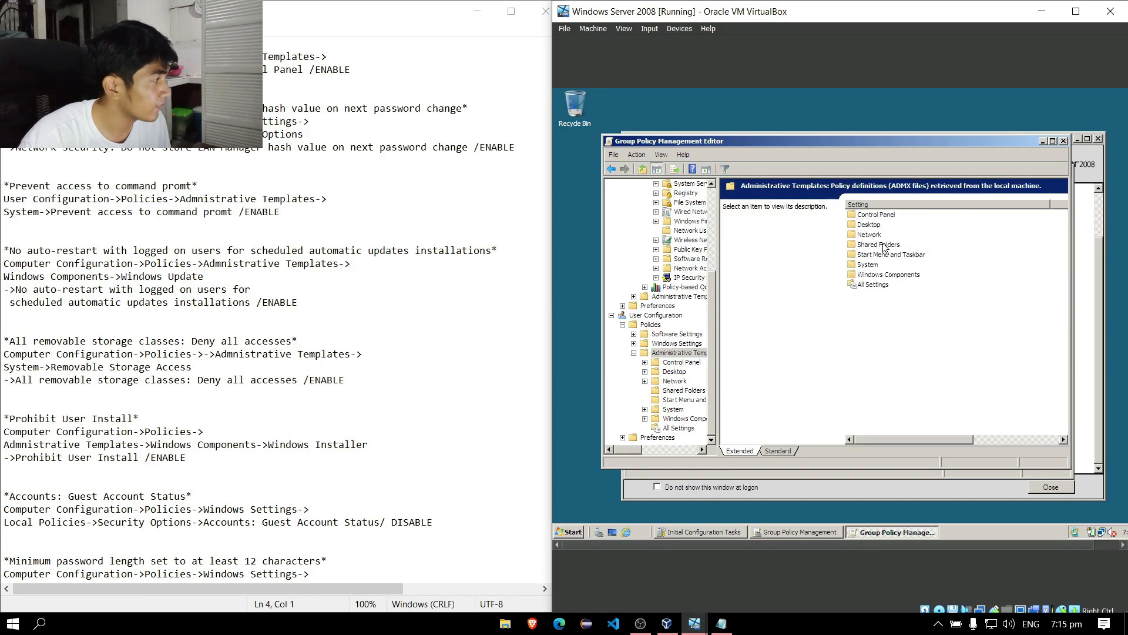
{"action": "left_click", "coordinate": [873, 265]}
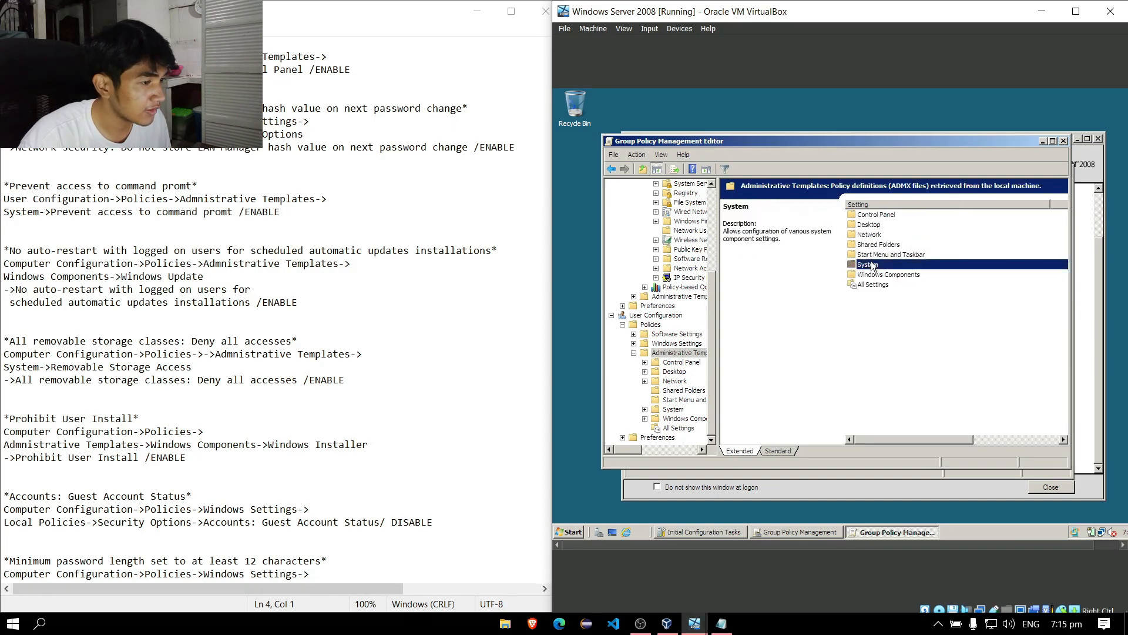
{"action": "double_click", "coordinate": [873, 265]}
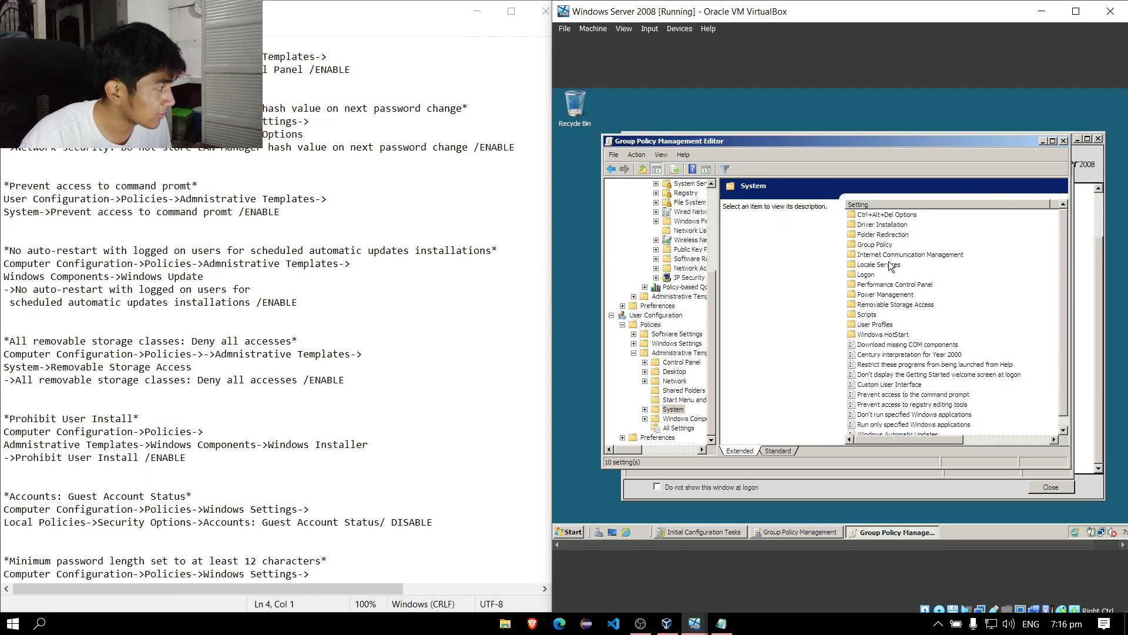
{"action": "scroll", "coordinate": [971, 314], "scroll_direction": "down", "scroll_amount": 1}
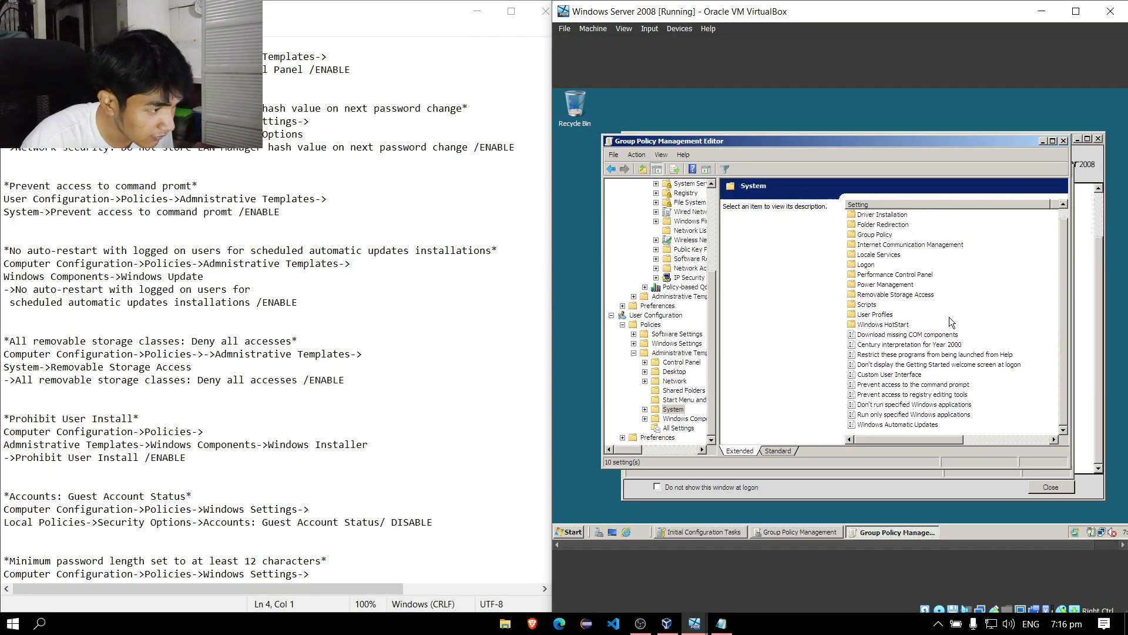
Set Prevent access to the command prompt to Enabled.
{"action": "double_click", "coordinate": [927, 386]}
{"action": "left_click", "coordinate": [760, 251]}
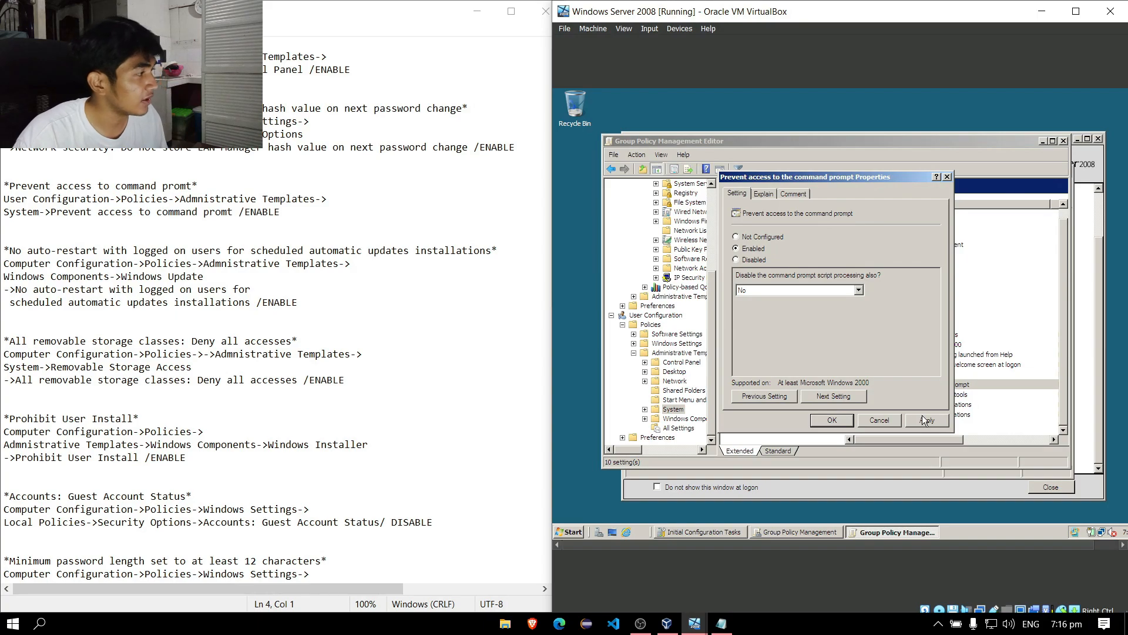
{"action": "left_click", "coordinate": [839, 421]}
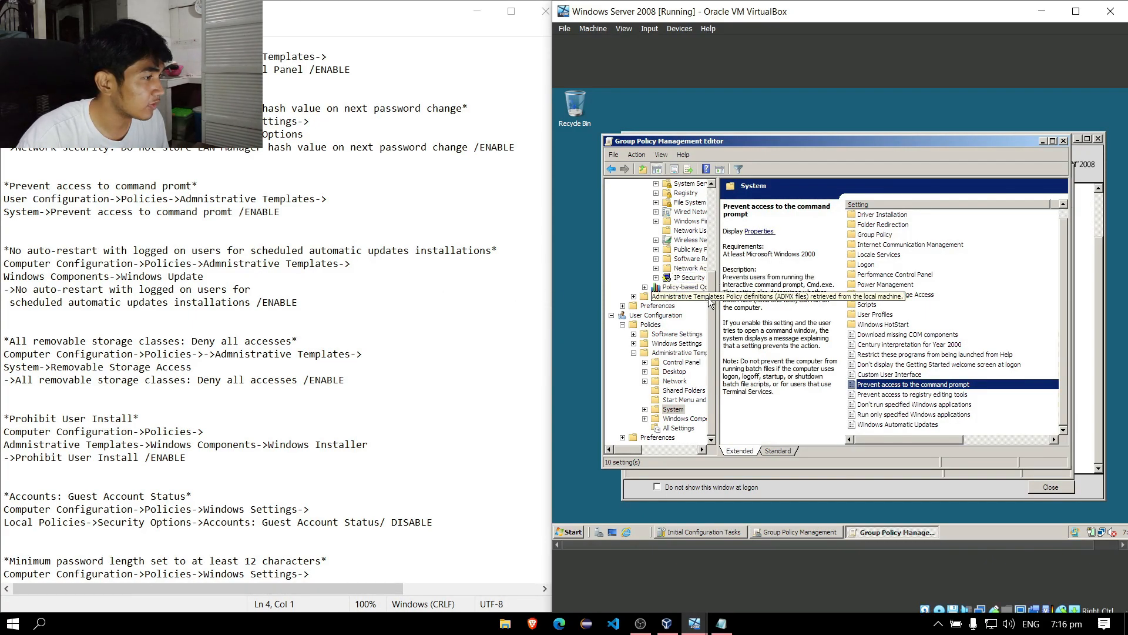
Go through computer Administrative Templates > Windows Components into the 15 Windows Update settings.
{"action": "scroll", "coordinate": [705, 211], "scroll_direction": "up", "scroll_amount": 5}
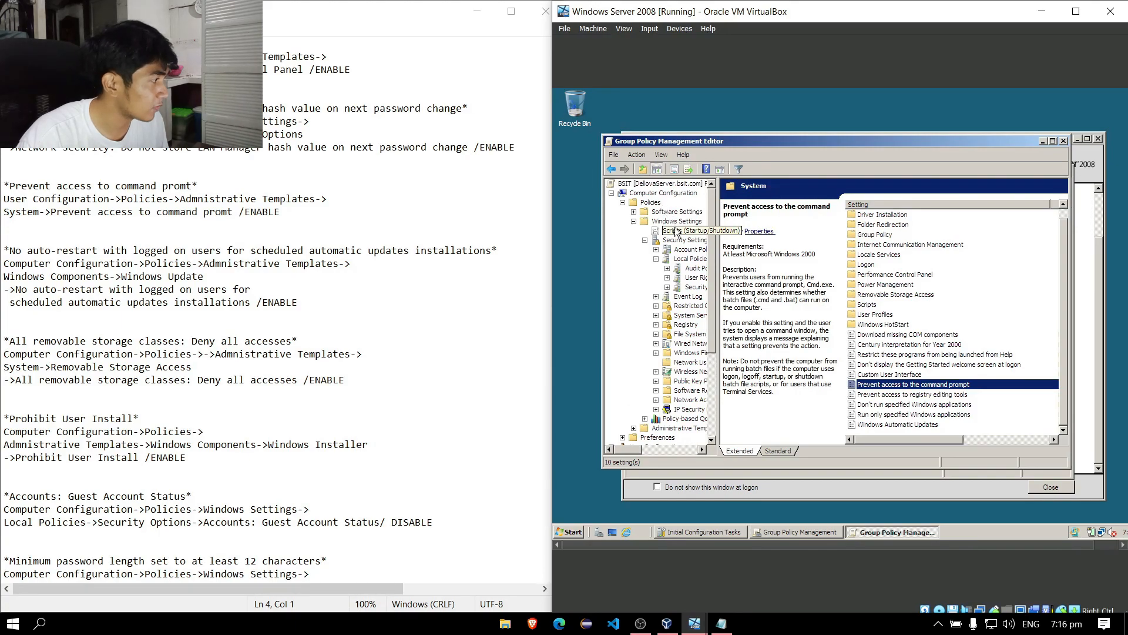
{"action": "left_click", "coordinate": [650, 202]}
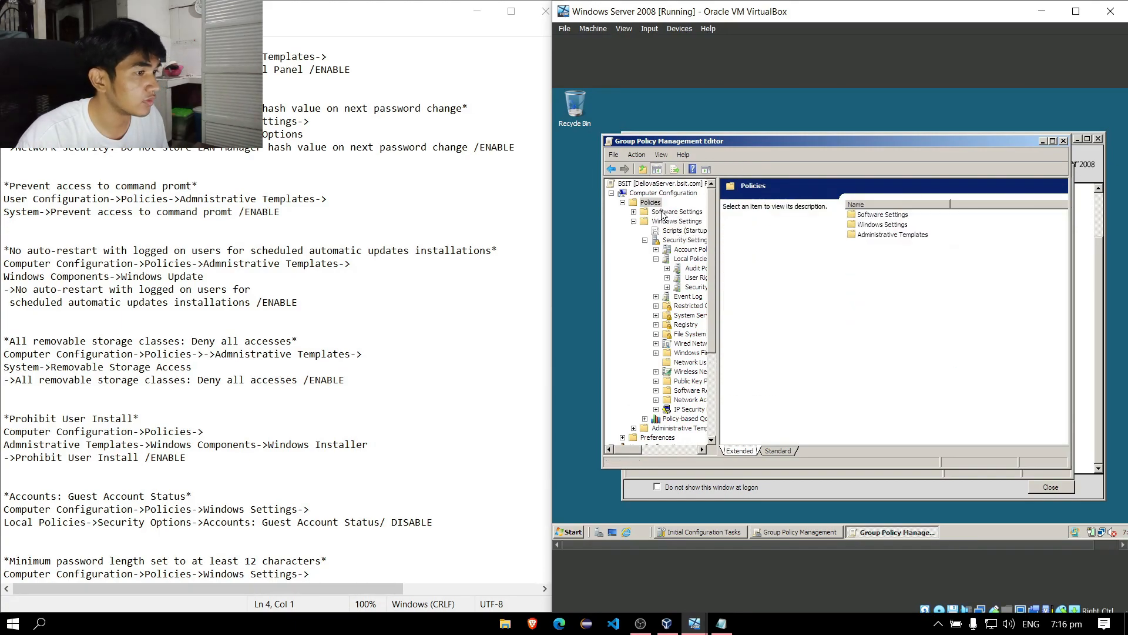
{"action": "double_click", "coordinate": [880, 235]}
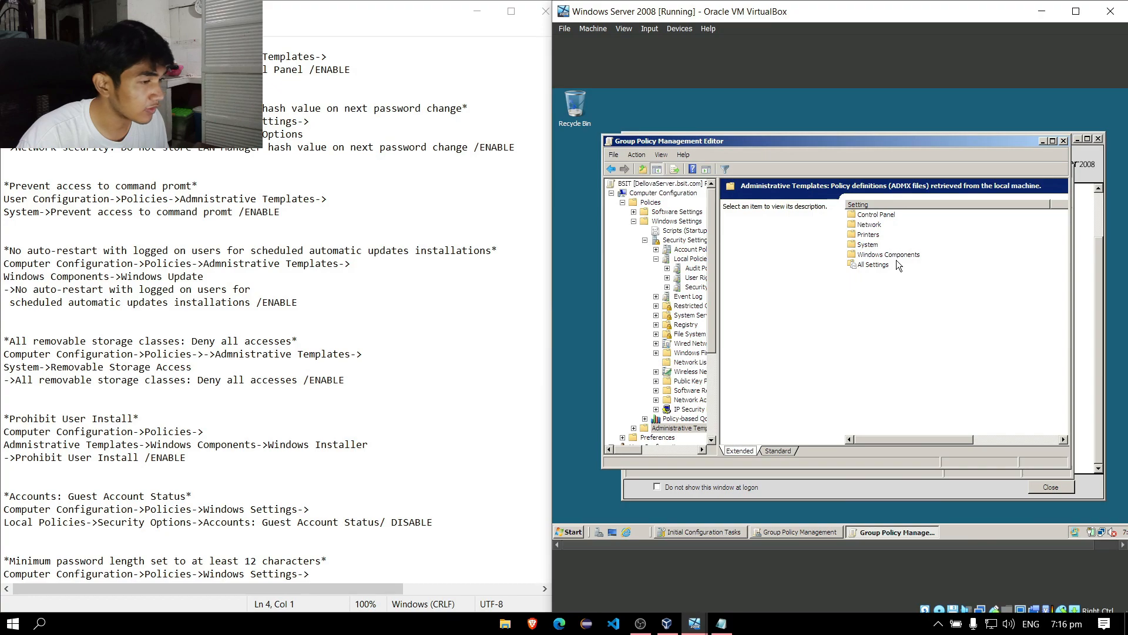
{"action": "double_click", "coordinate": [889, 256]}
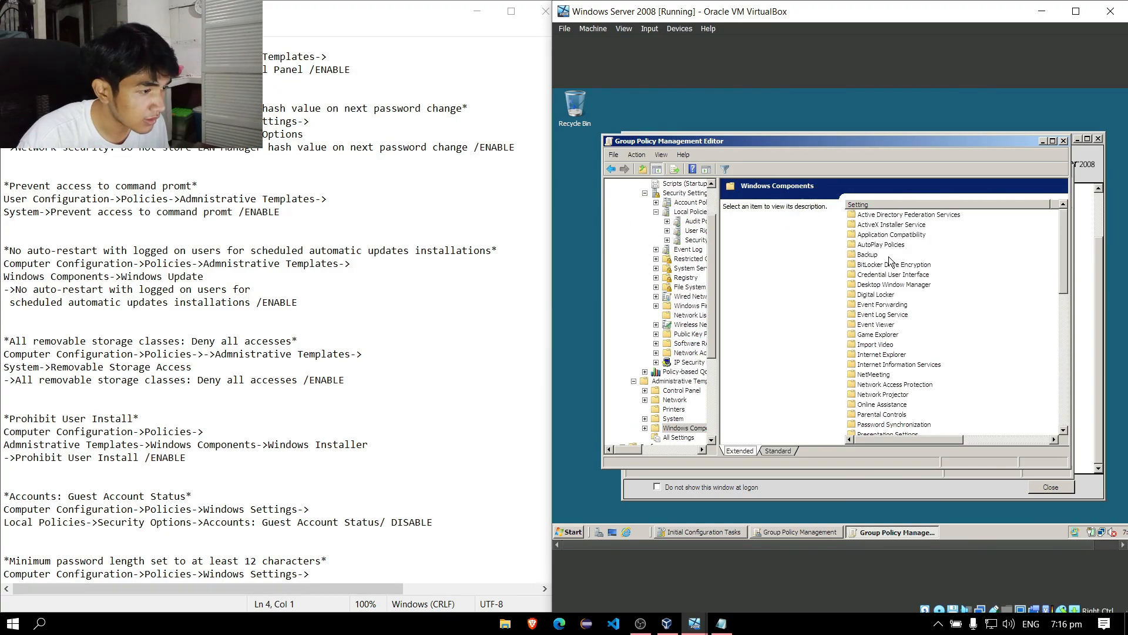
{"action": "left_click_drag", "start_coordinate": [1060, 282], "coordinate": [1059, 367]}
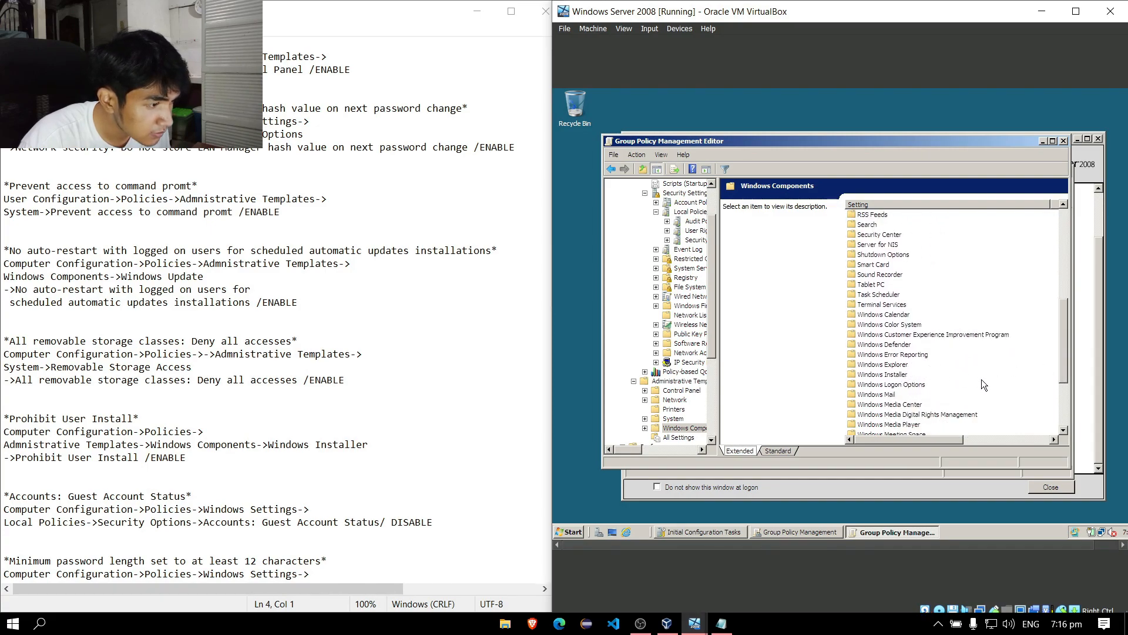
{"action": "scroll", "coordinate": [1049, 406], "scroll_direction": "down", "scroll_amount": 4}
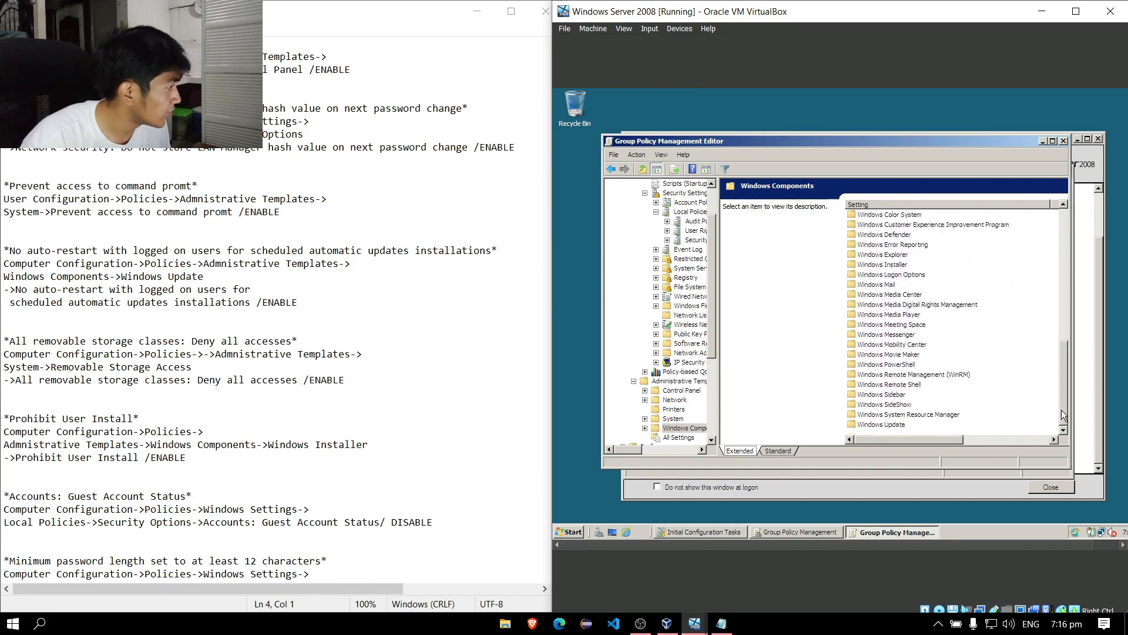
{"action": "double_click", "coordinate": [897, 424]}
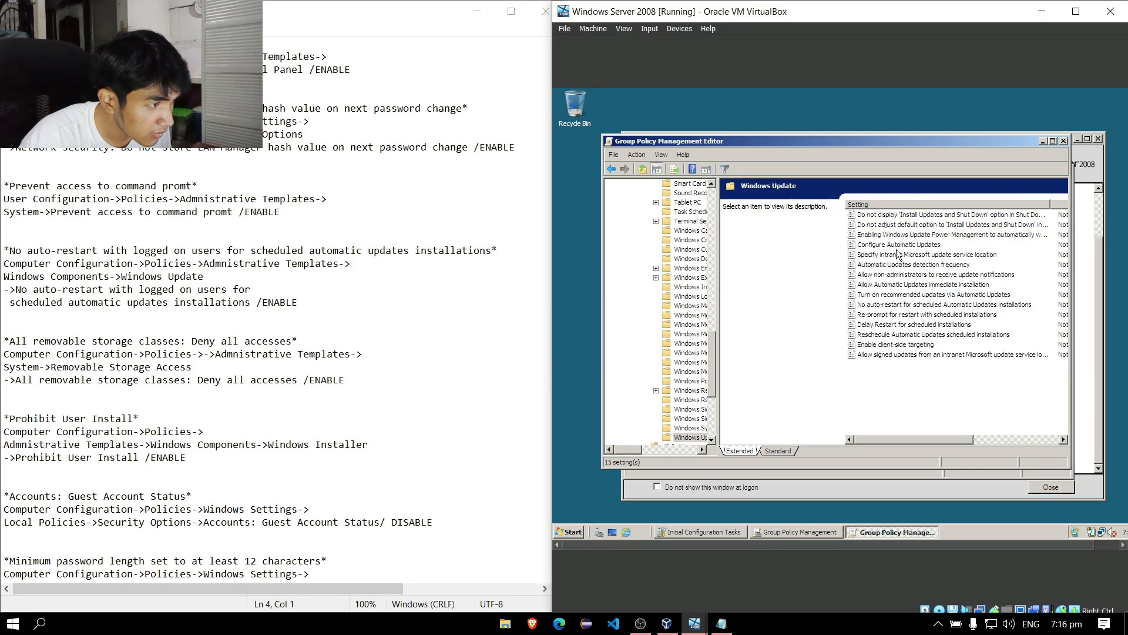
{"action": "double_click", "coordinate": [881, 305]}
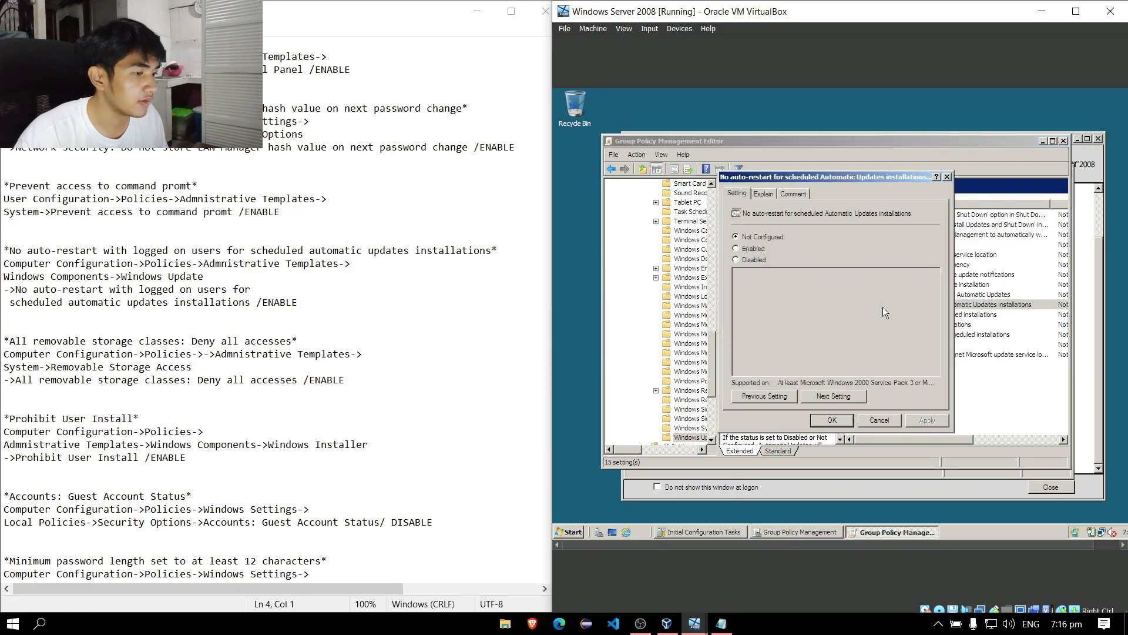
{"action": "left_click", "coordinate": [753, 248]}
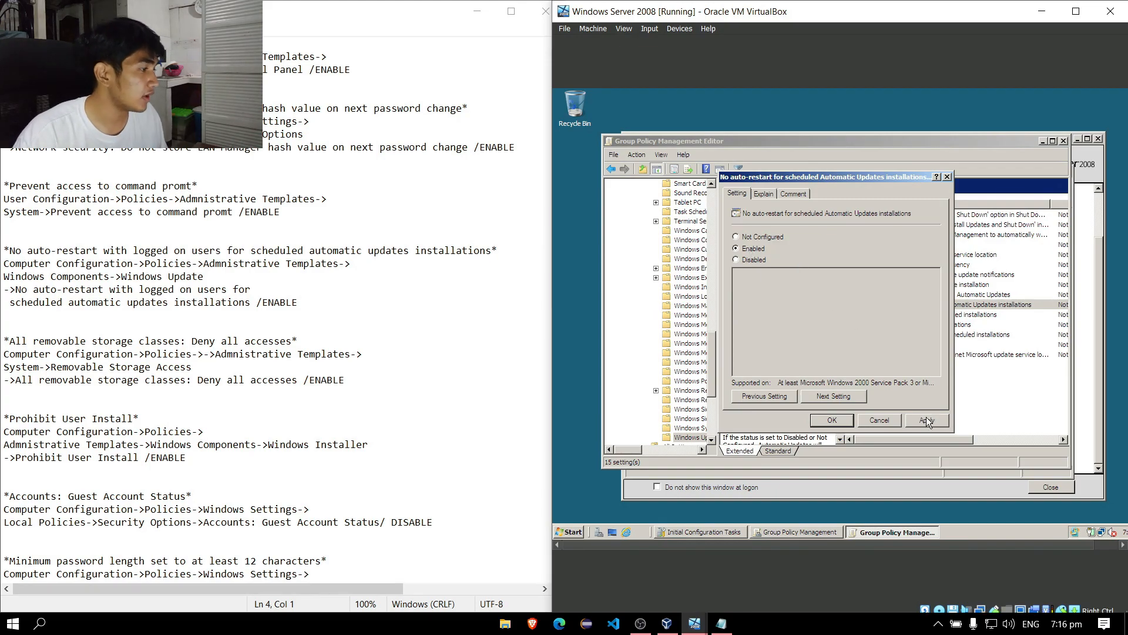
{"action": "left_click", "coordinate": [829, 420]}
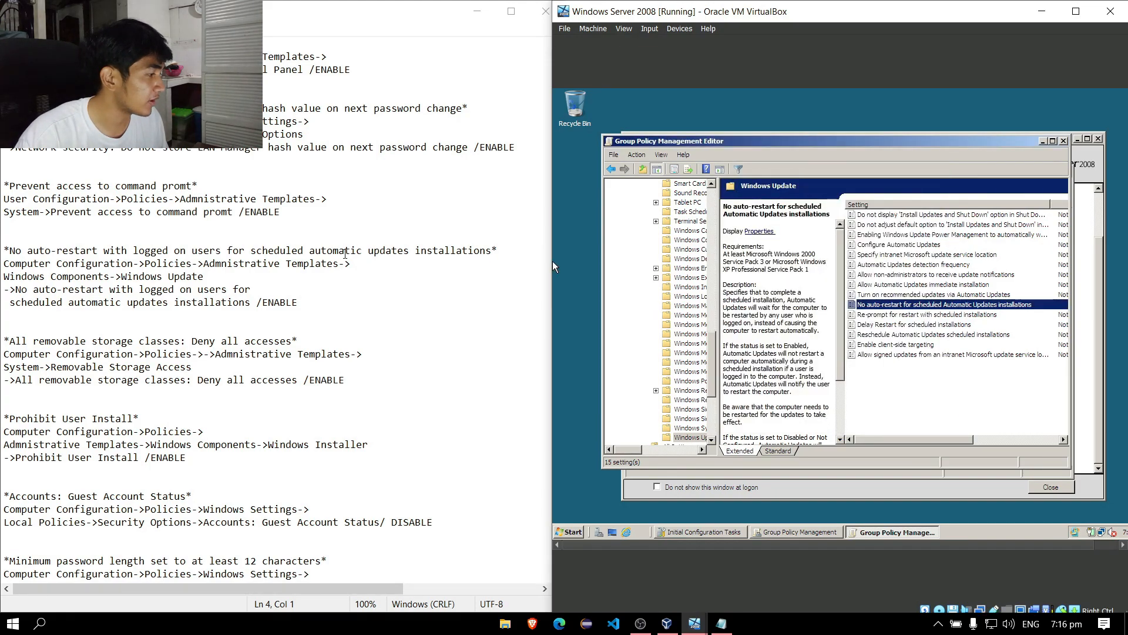
{"action": "scroll", "coordinate": [552, 261], "scroll_direction": "down", "scroll_amount": 2}
{"action": "left_click_drag", "start_coordinate": [5, 252], "coordinate": [456, 577]}
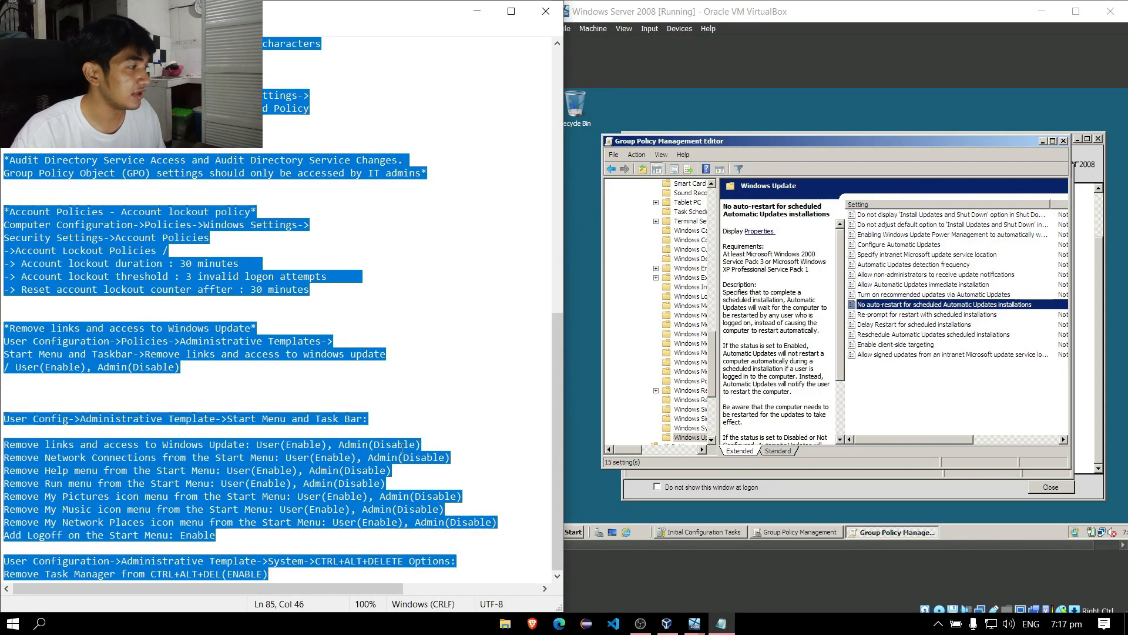
Leave the notes and return to the server's Group Policy Management Editor.
{"action": "scroll", "coordinate": [400, 446], "scroll_direction": "up", "scroll_amount": 11}
{"action": "left_click", "coordinate": [330, 275]}
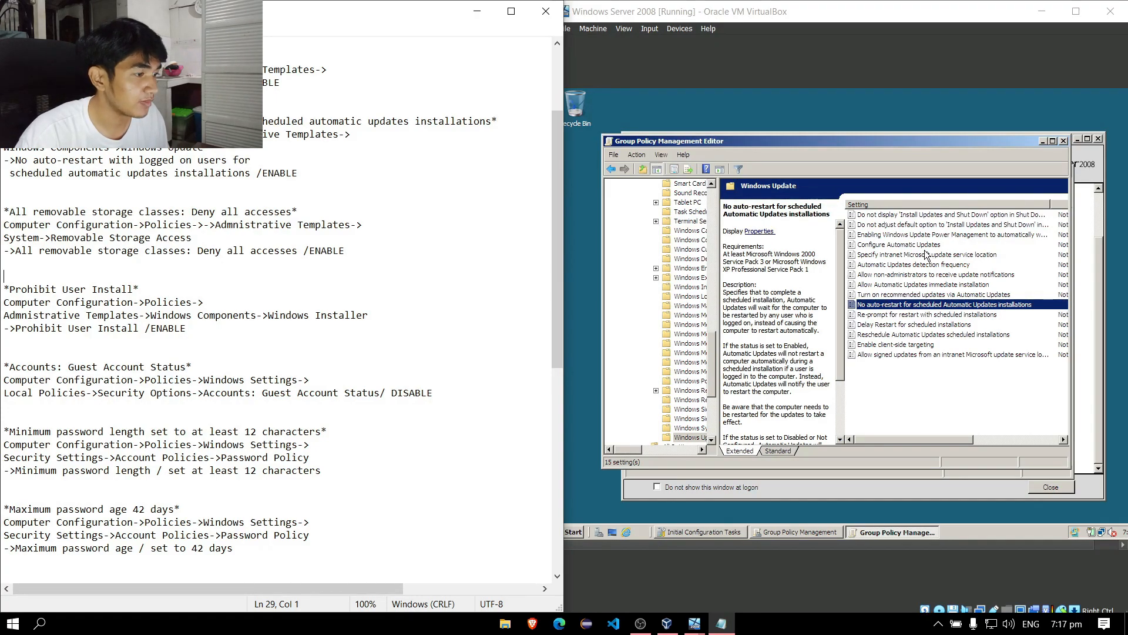
{"action": "left_click", "coordinate": [914, 395]}
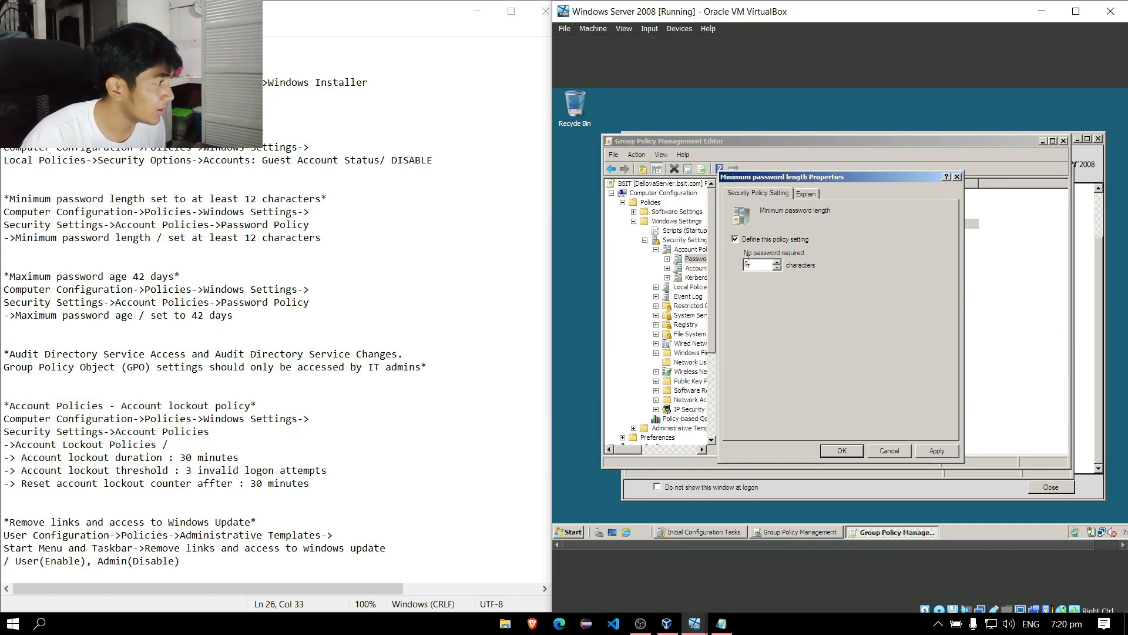
Define Minimum password length as 12 characters in the BSIT GPO.
{"action": "left_click", "coordinate": [957, 176]}
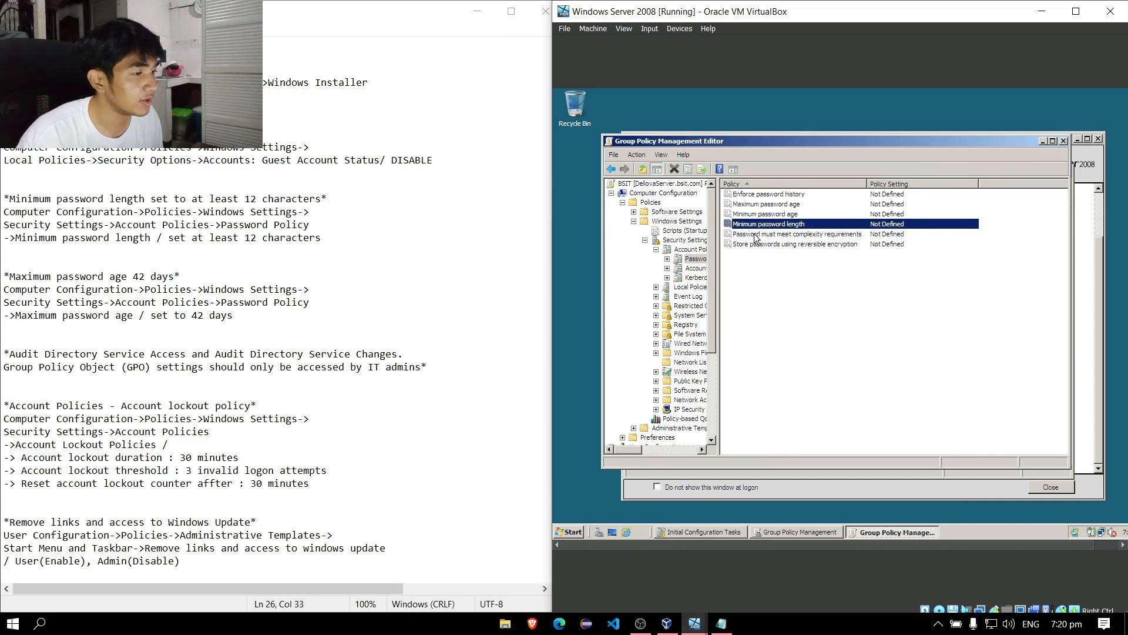
{"action": "double_click", "coordinate": [798, 228]}
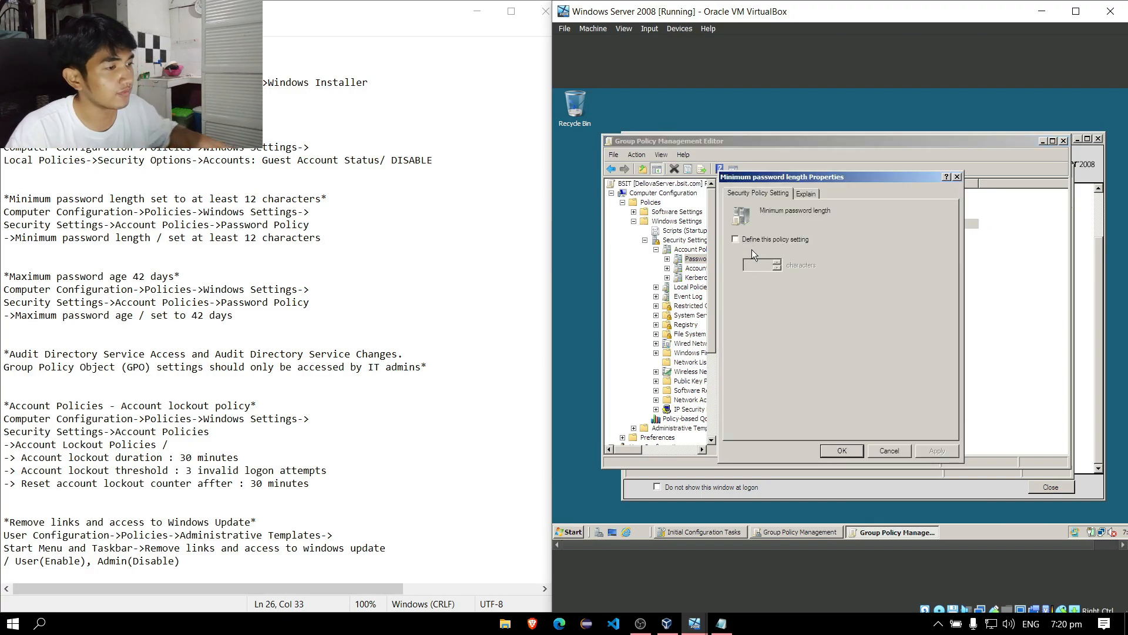
{"action": "left_click", "coordinate": [735, 239]}
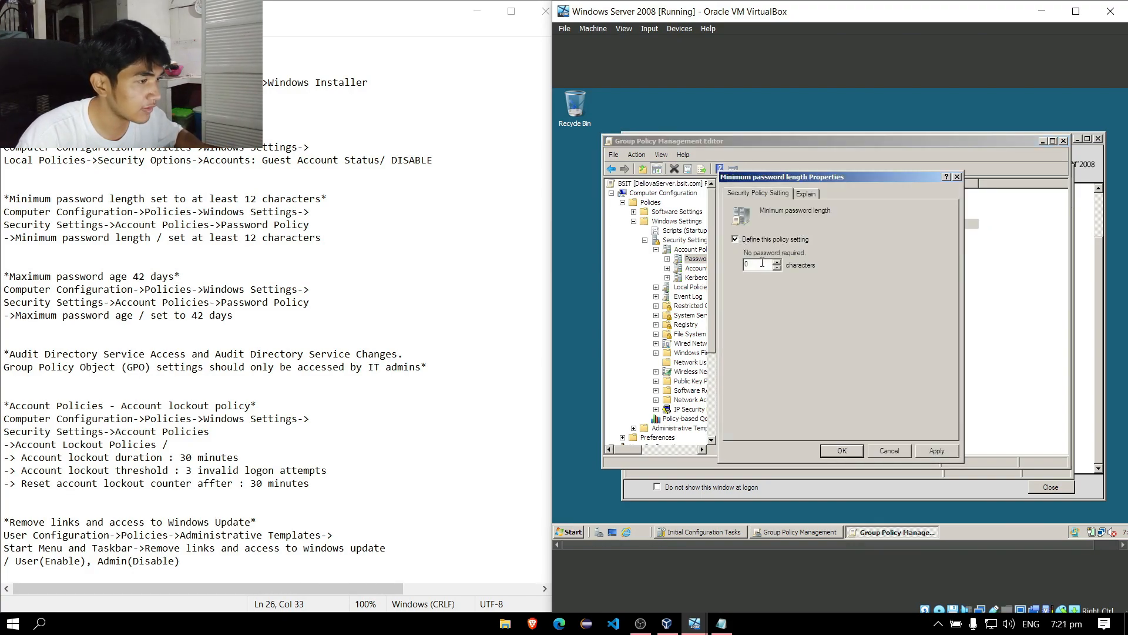
{"action": "double_click", "coordinate": [762, 262]}
{"action": "type", "text": "12"}
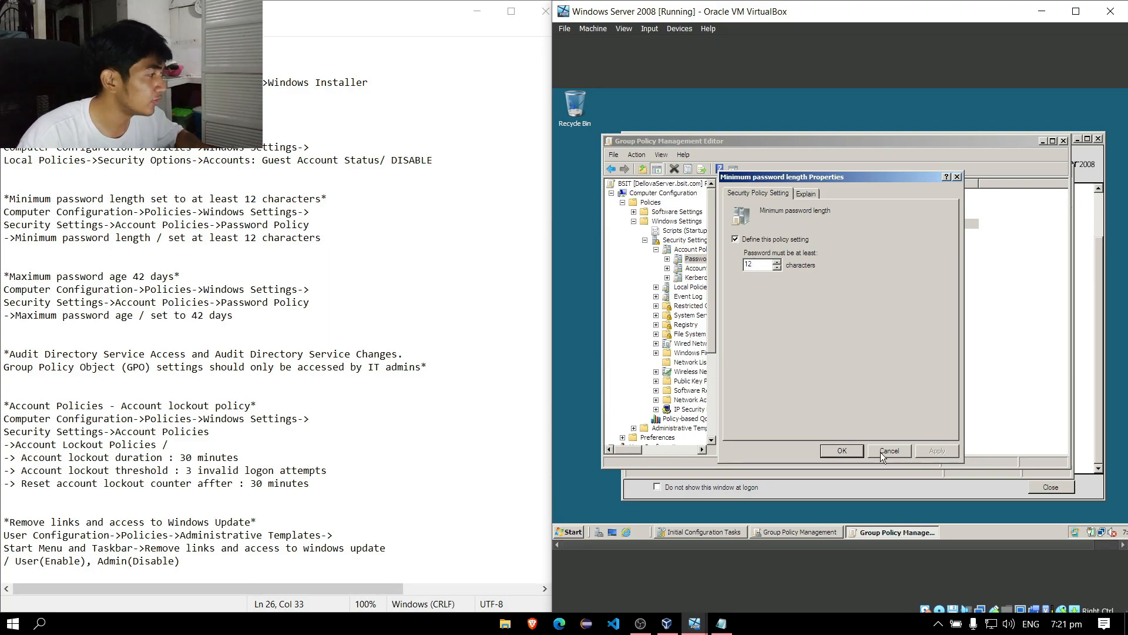
{"action": "left_click", "coordinate": [842, 450]}
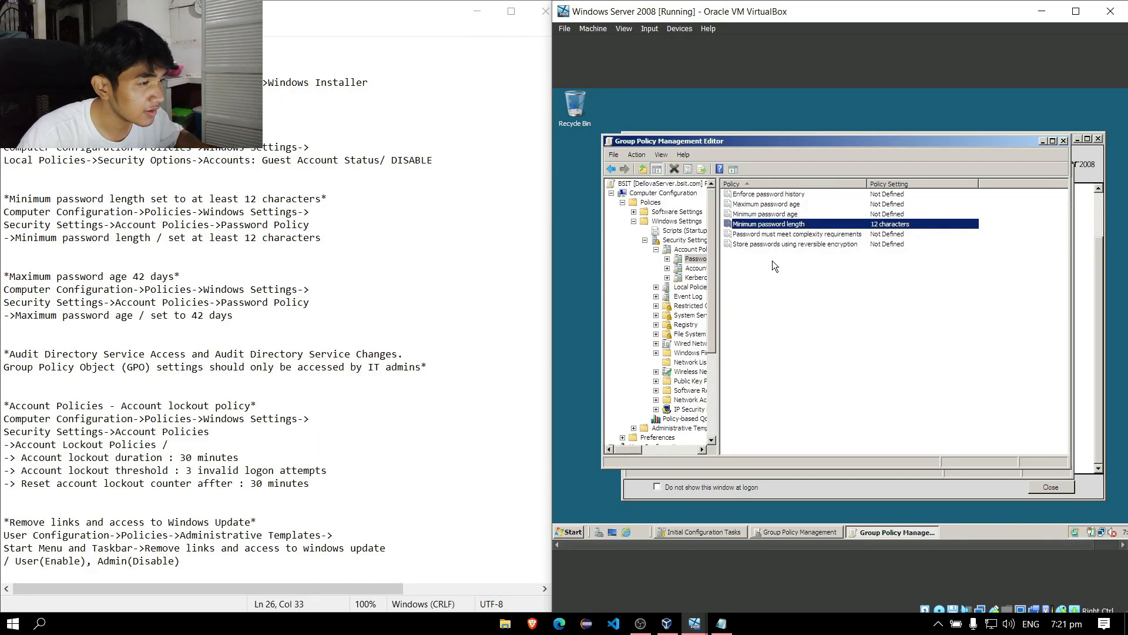
Define Minimum password age as 42 days, accepting Maximum password age of 43 days.
{"action": "double_click", "coordinate": [806, 217]}
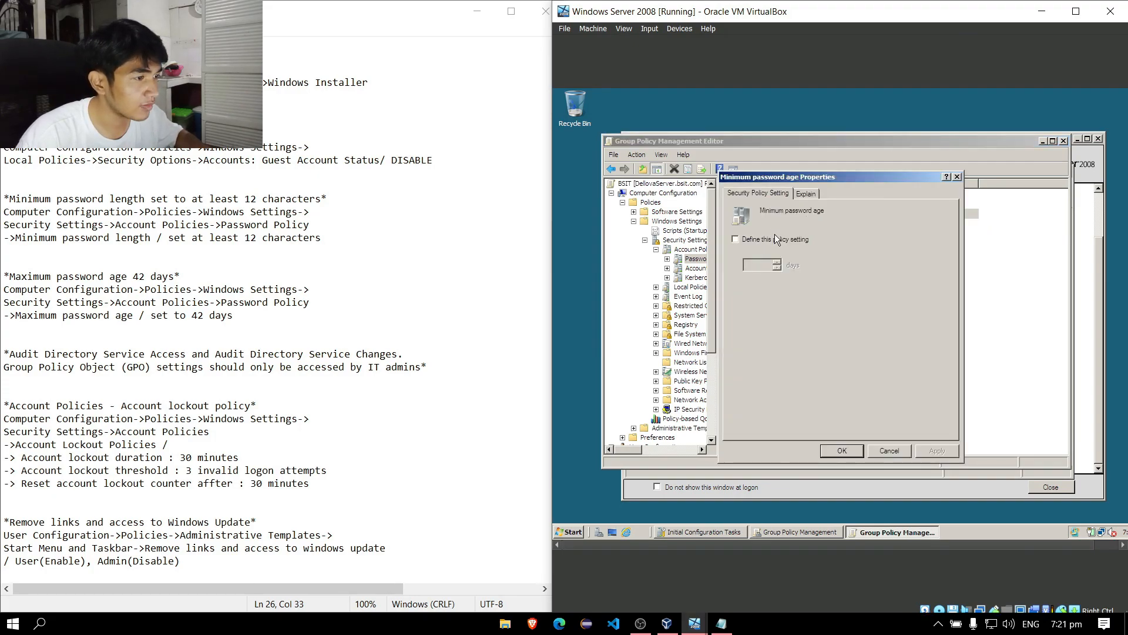
{"action": "left_click", "coordinate": [774, 237]}
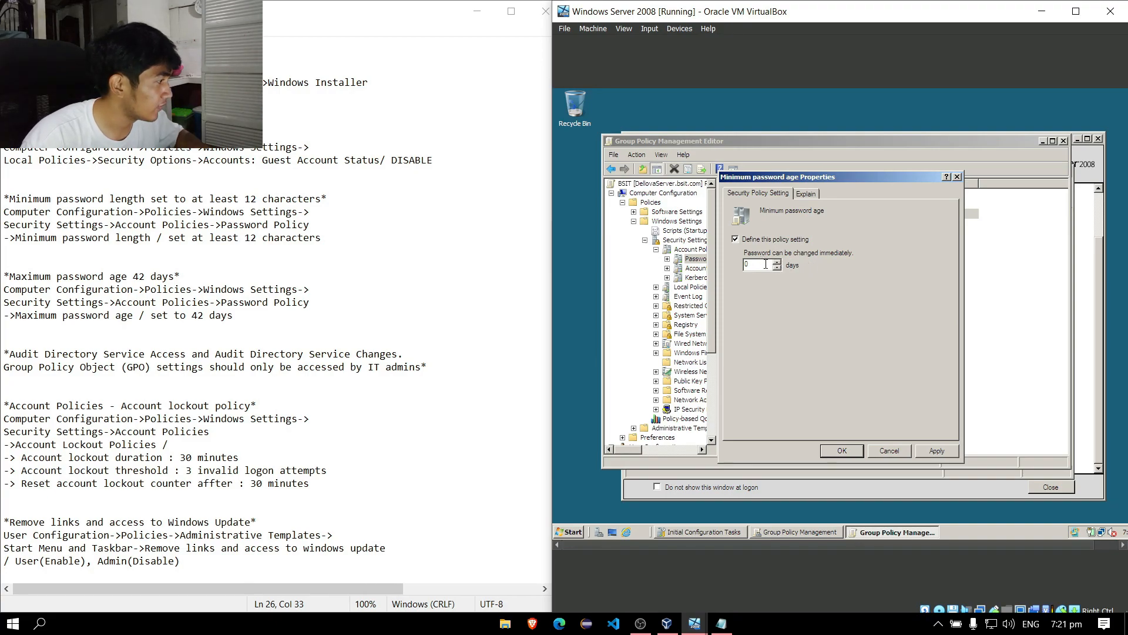
{"action": "double_click", "coordinate": [765, 263]}
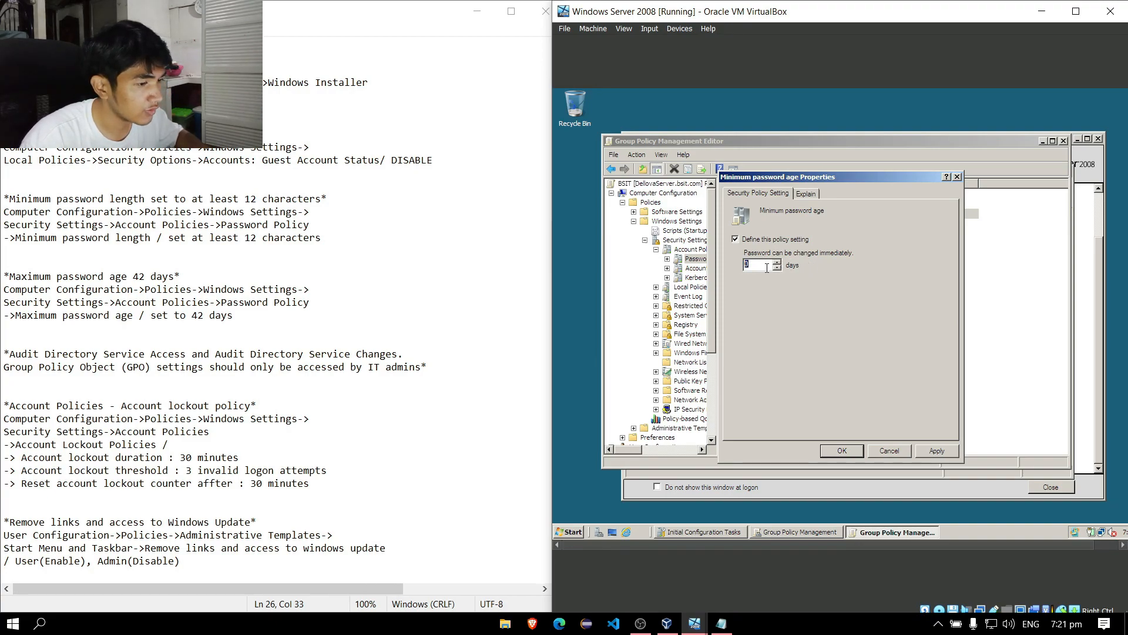
{"action": "type", "text": "42"}
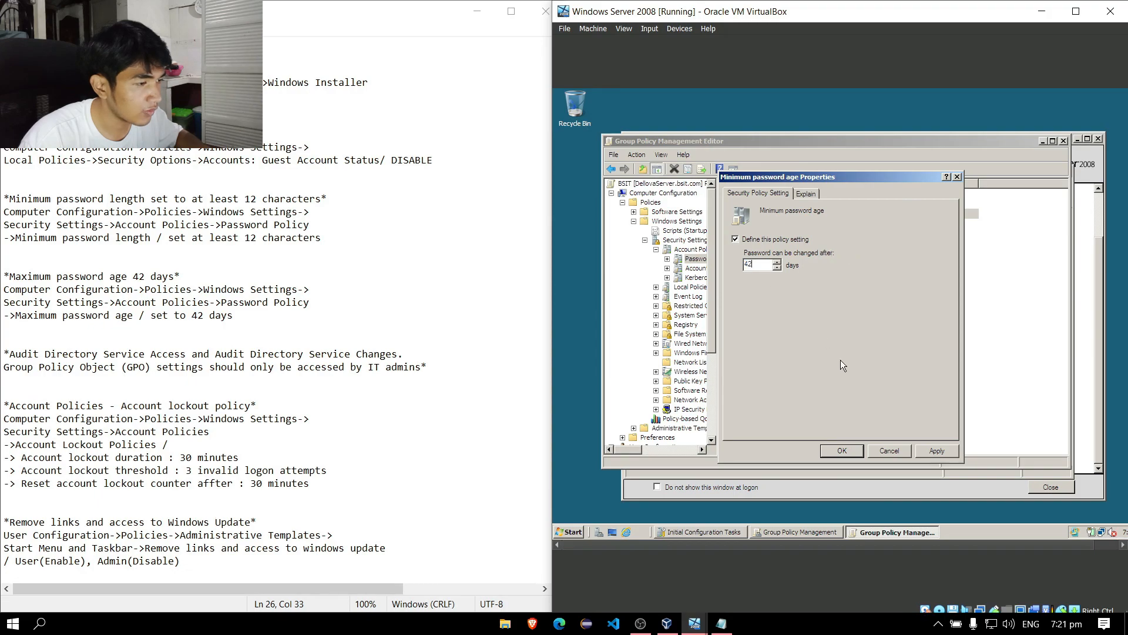
{"action": "left_click", "coordinate": [926, 449]}
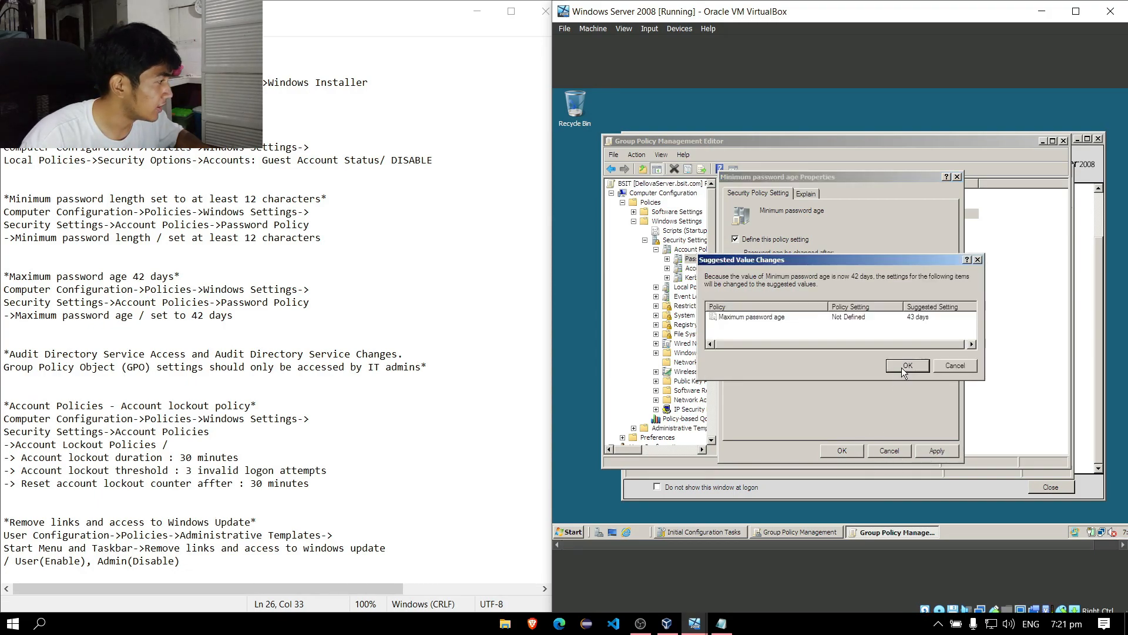
{"action": "left_click", "coordinate": [901, 368]}
{"action": "left_click", "coordinate": [841, 450]}
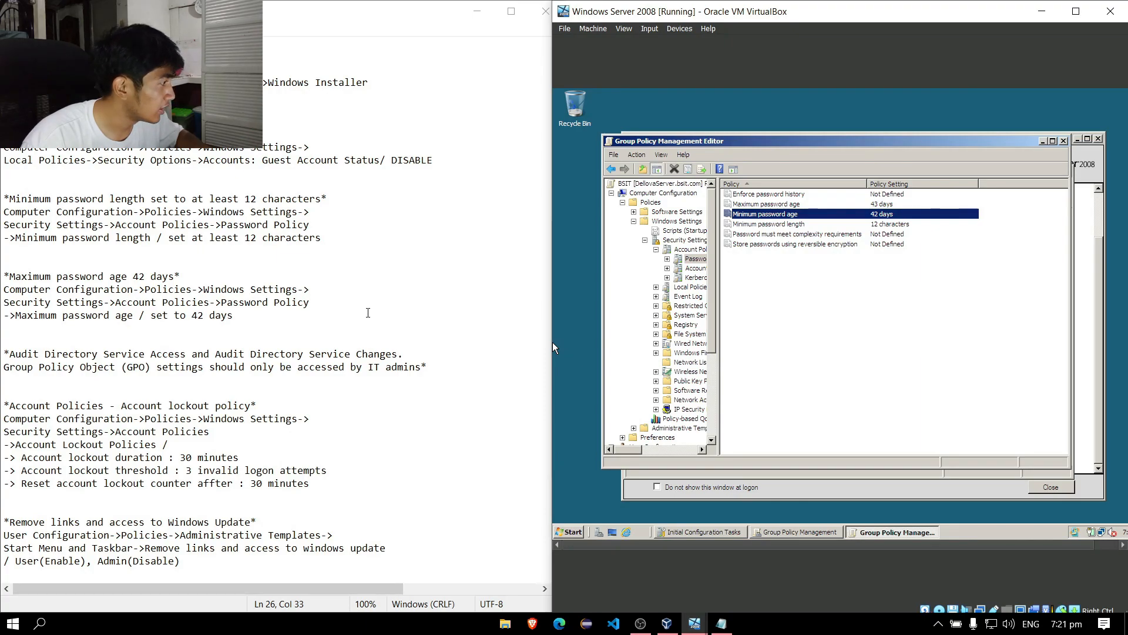
{"action": "scroll", "coordinate": [368, 312], "scroll_direction": "down", "scroll_amount": 3}
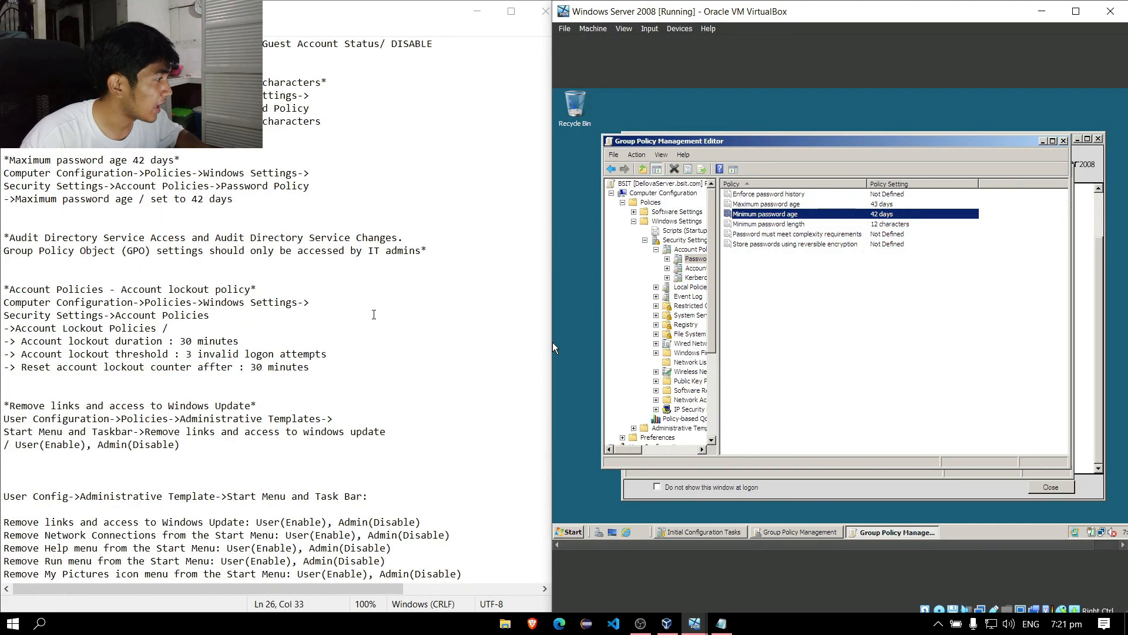
{"action": "scroll", "coordinate": [374, 314], "scroll_direction": "down", "scroll_amount": 2}
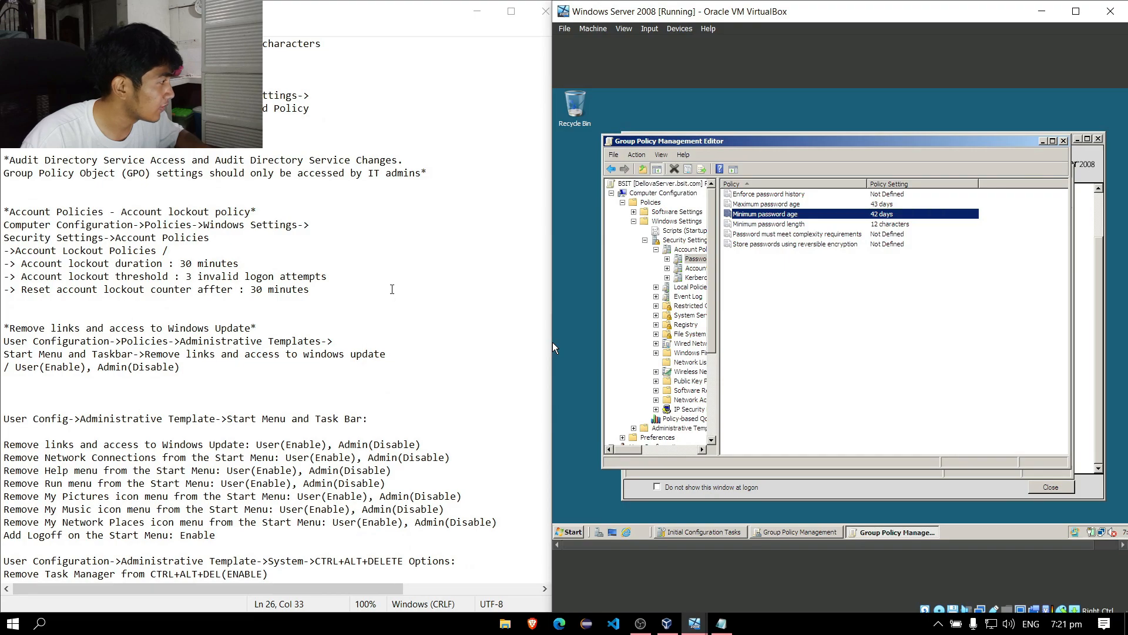
{"action": "double_click", "coordinate": [387, 293]}
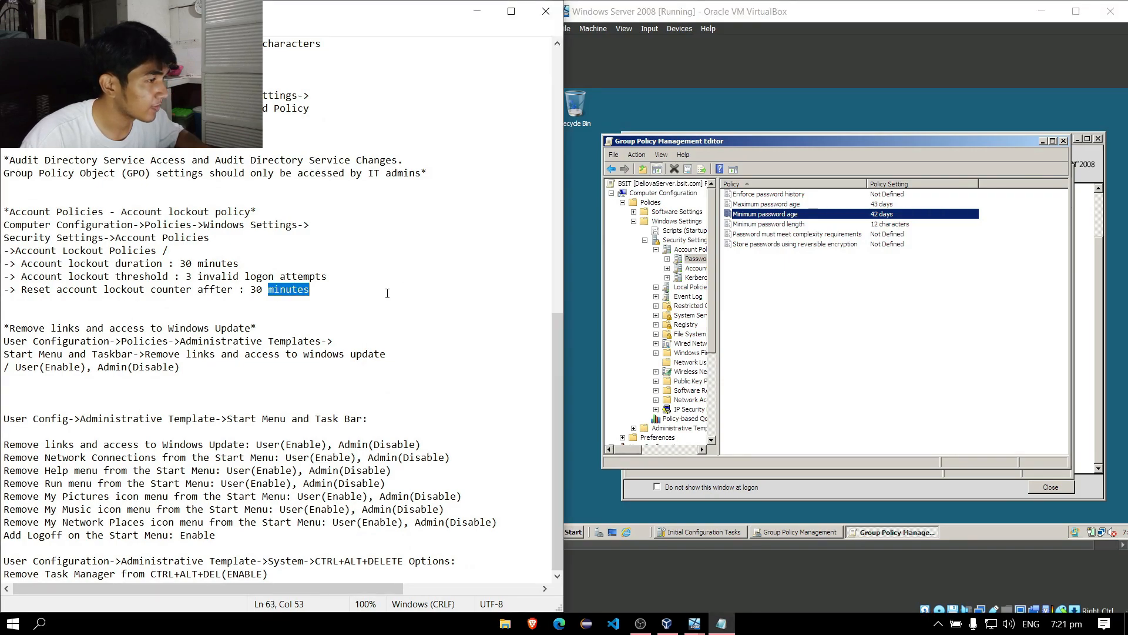
{"action": "left_click", "coordinate": [391, 253]}
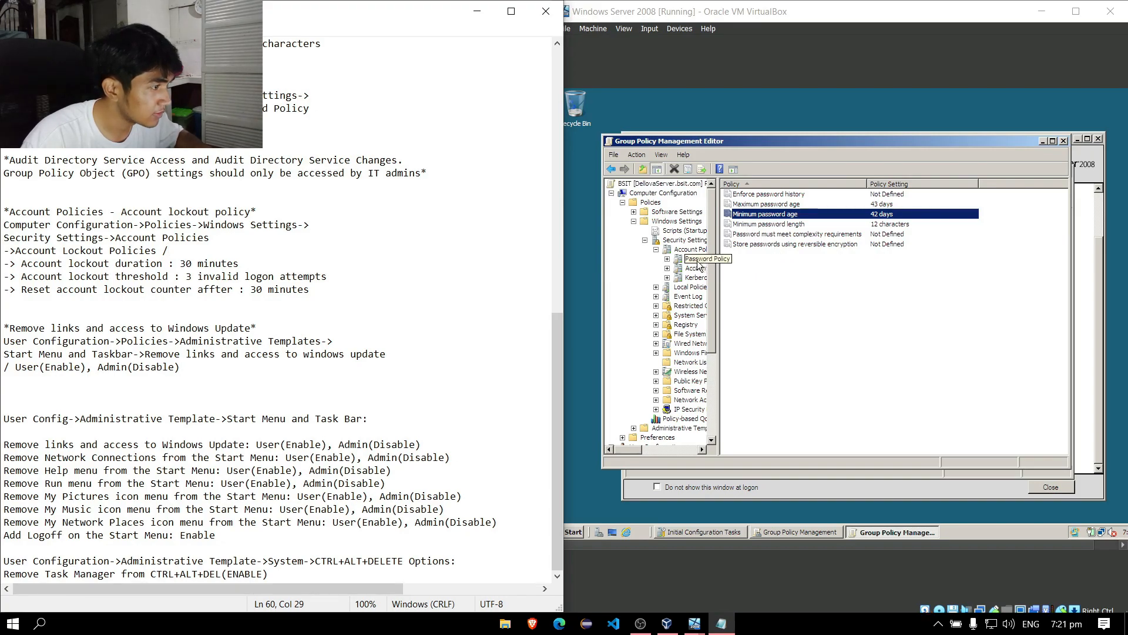
Browse Computer Configuration > Policies > Windows Settings > Security Settings > Account Policies into Account Lockout Policy.
{"action": "left_click", "coordinate": [711, 231]}
{"action": "left_click", "coordinate": [667, 193]}
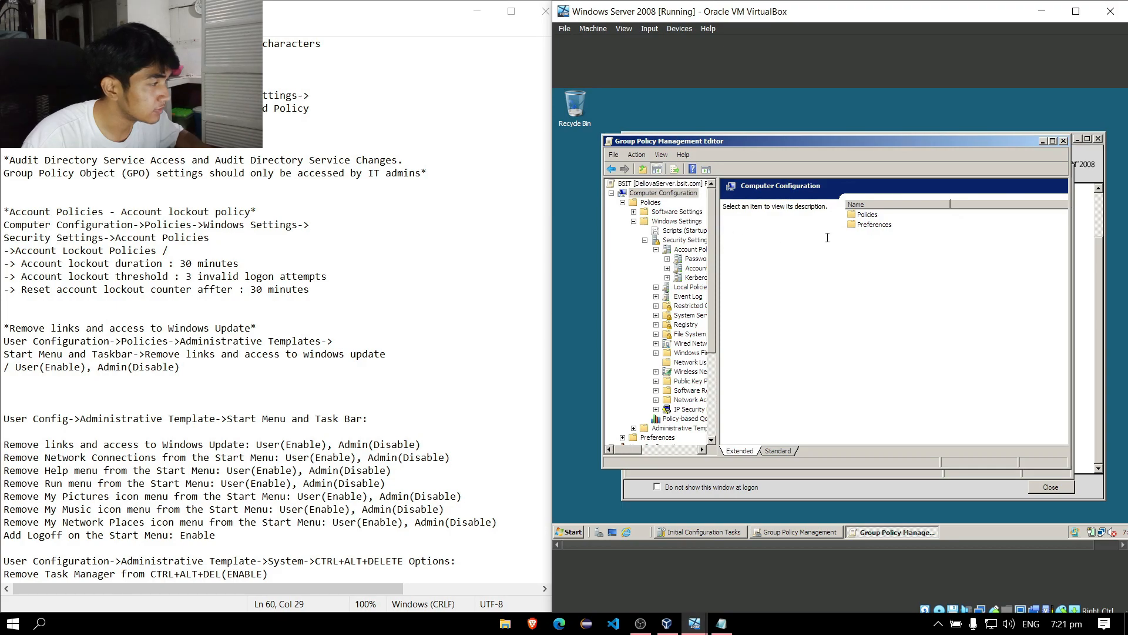
{"action": "double_click", "coordinate": [869, 215]}
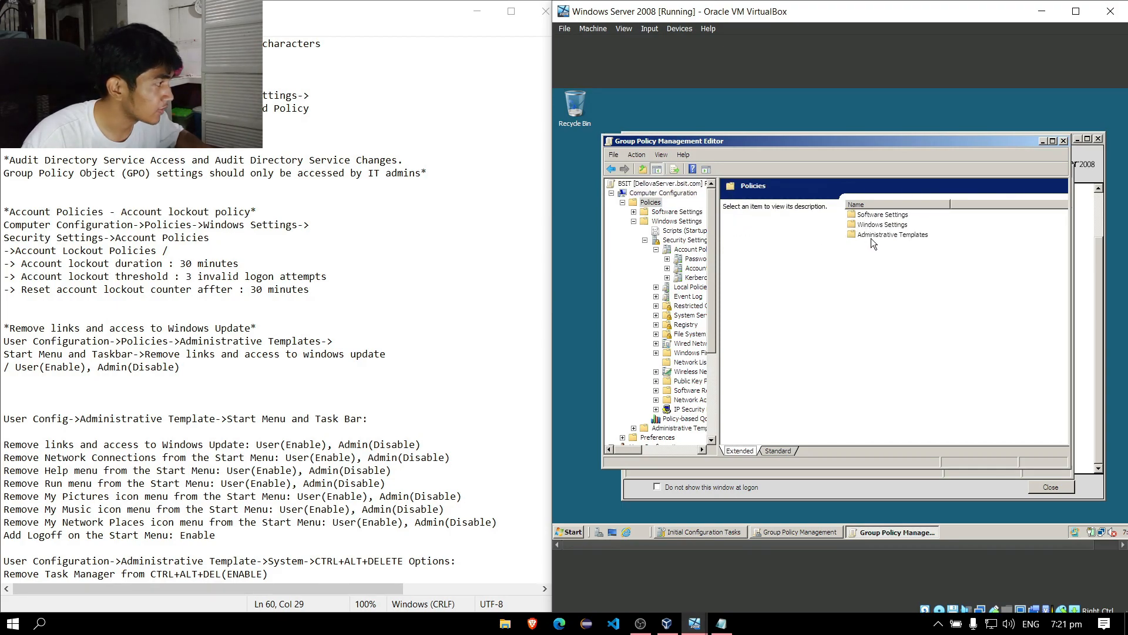
{"action": "double_click", "coordinate": [883, 227]}
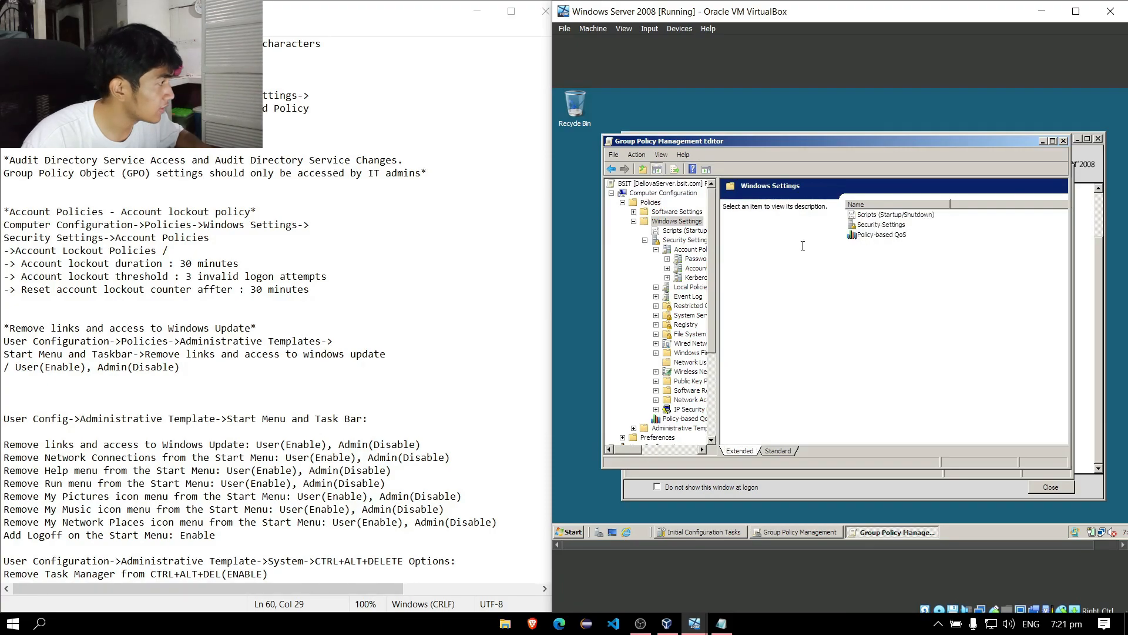
{"action": "double_click", "coordinate": [879, 225]}
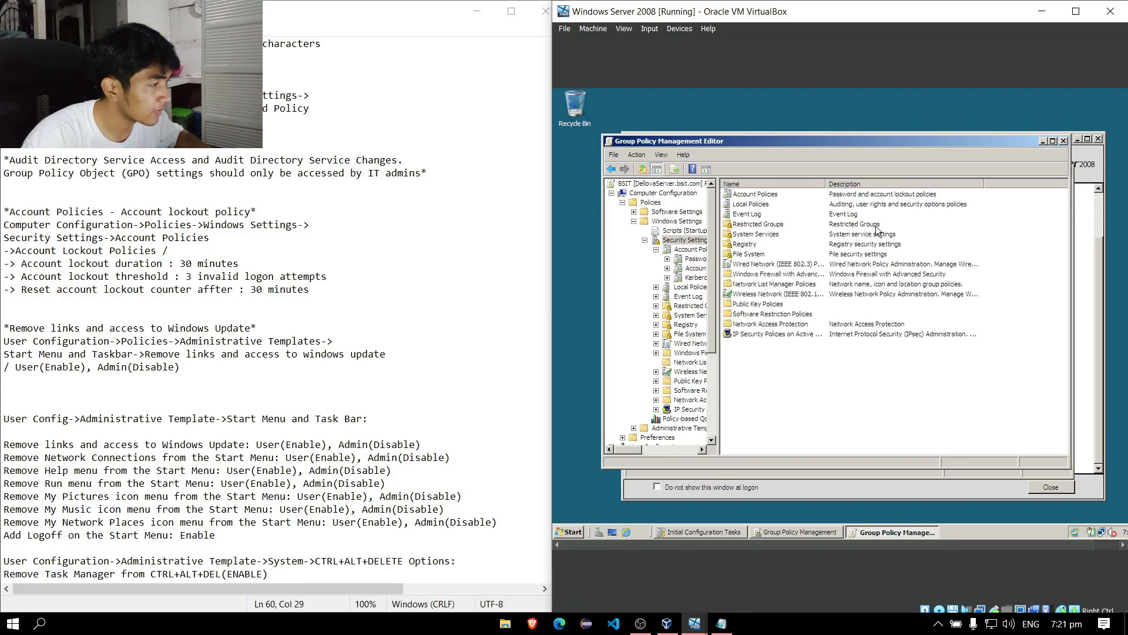
{"action": "double_click", "coordinate": [777, 196]}
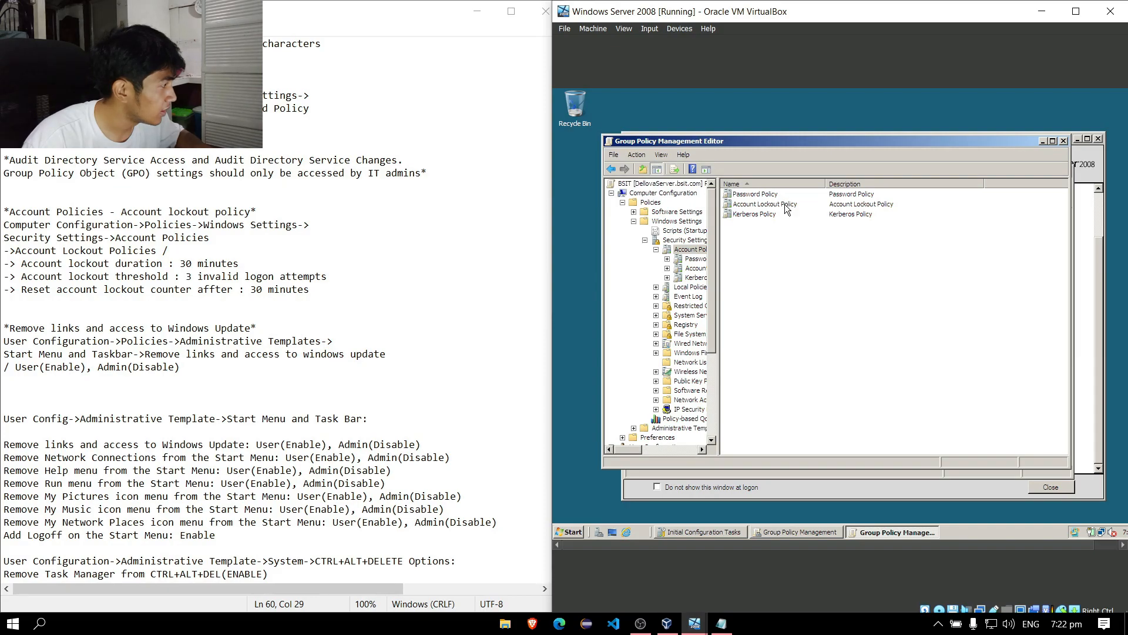
{"action": "double_click", "coordinate": [785, 203]}
{"action": "left_click", "coordinate": [786, 204]}
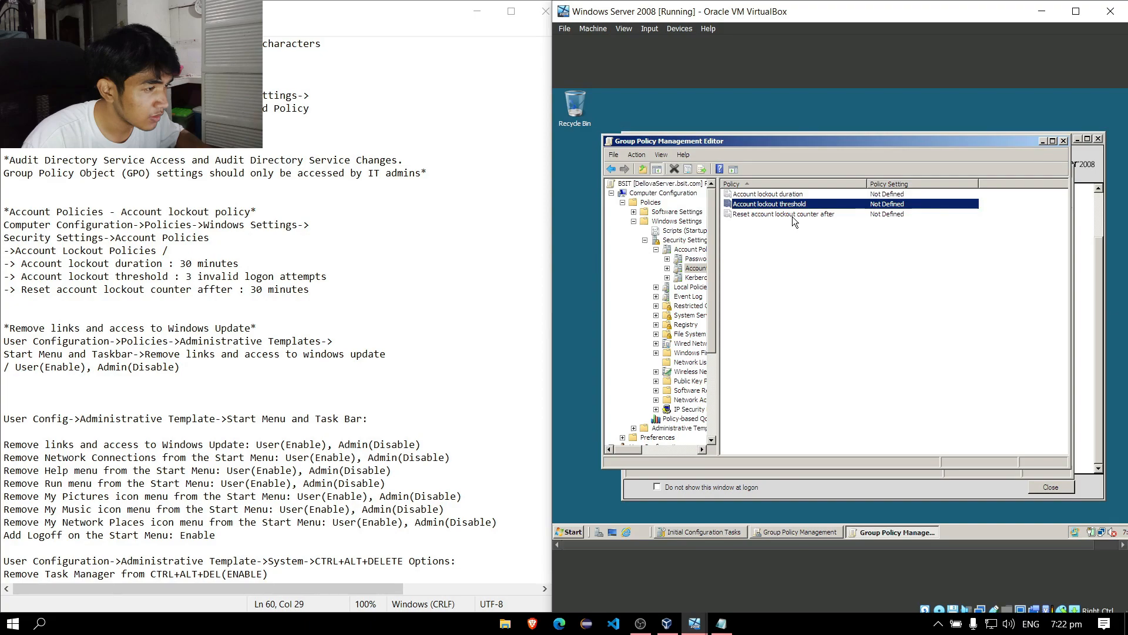
Define a 30-minute account lockout duration, accepting the suggested threshold and reset values.
{"action": "double_click", "coordinate": [806, 195]}
{"action": "left_click", "coordinate": [806, 195]}
{"action": "left_click", "coordinate": [763, 194]}
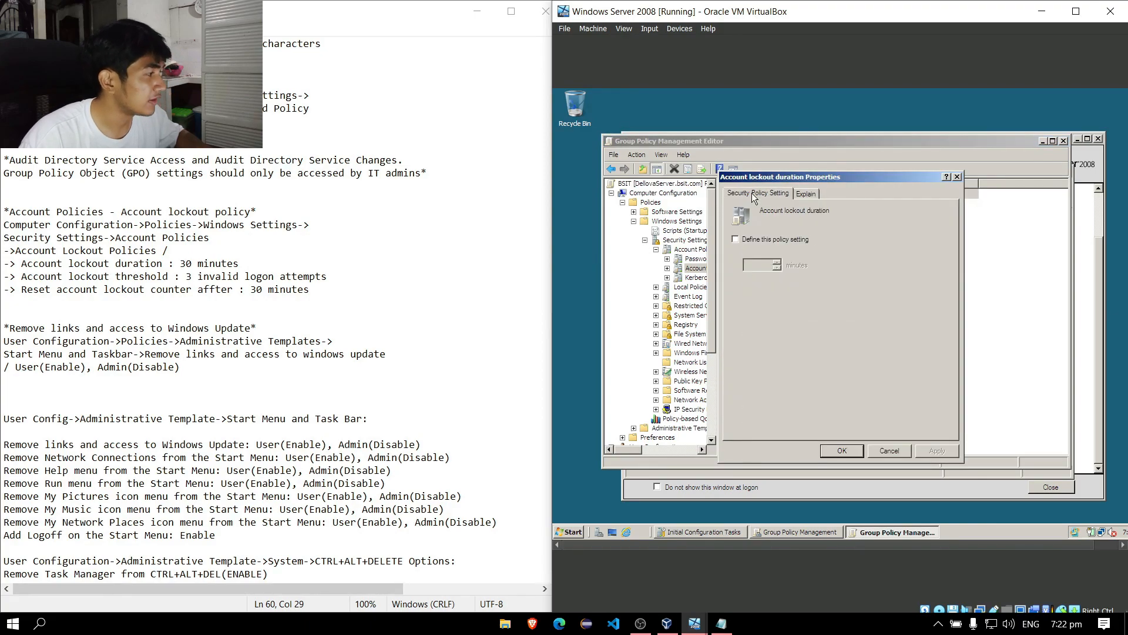
{"action": "left_click", "coordinate": [735, 239]}
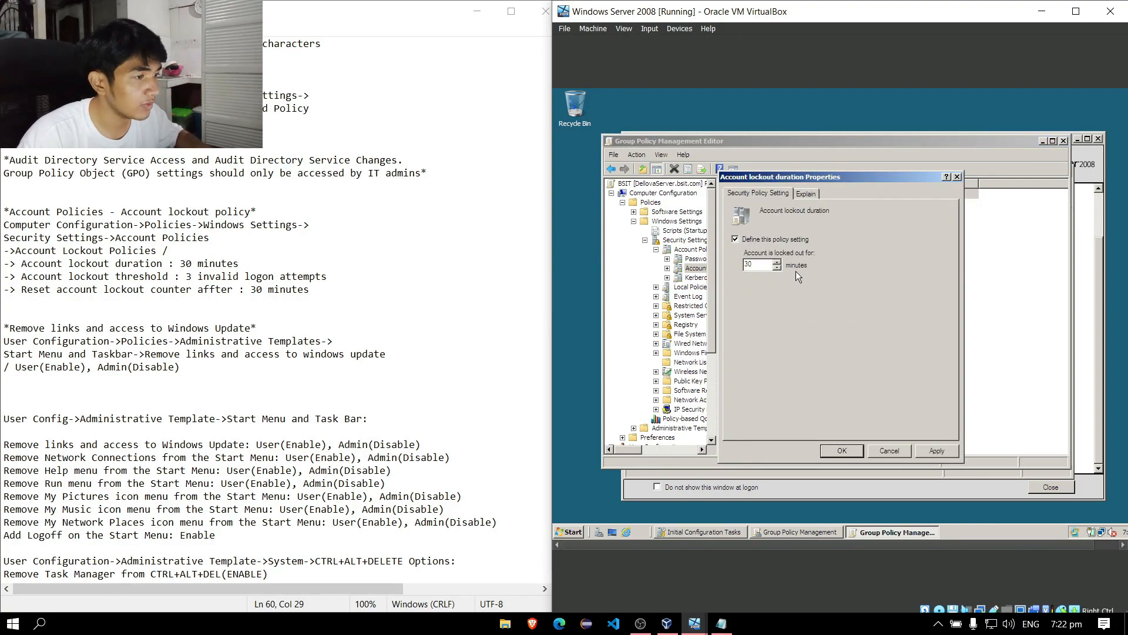
{"action": "left_click", "coordinate": [938, 450]}
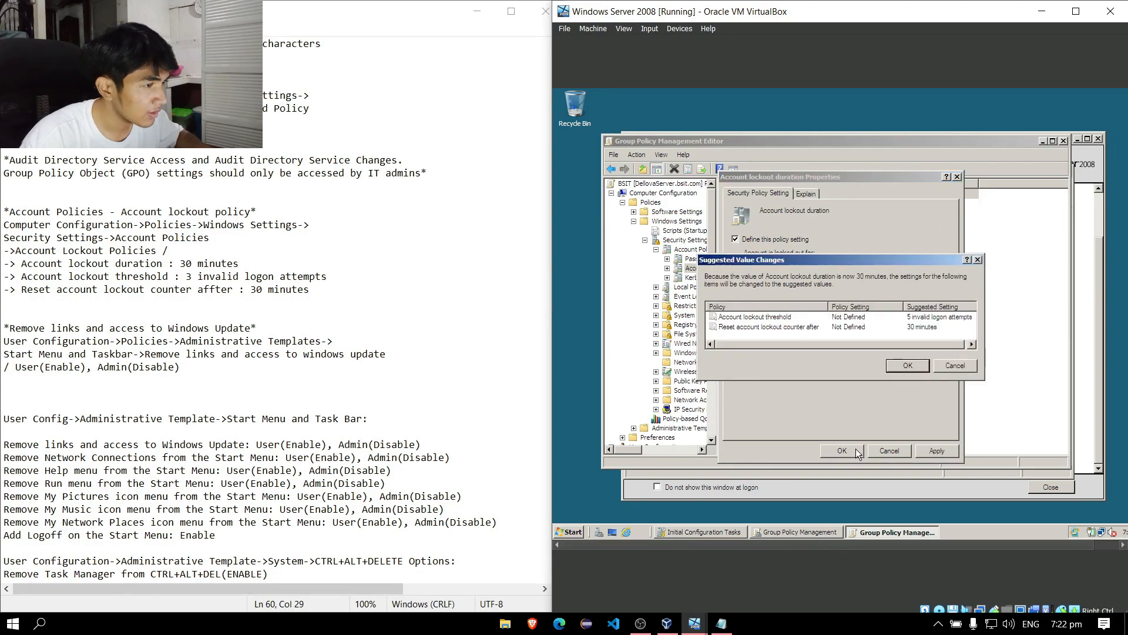
{"action": "left_click", "coordinate": [894, 364]}
{"action": "left_click", "coordinate": [856, 451]}
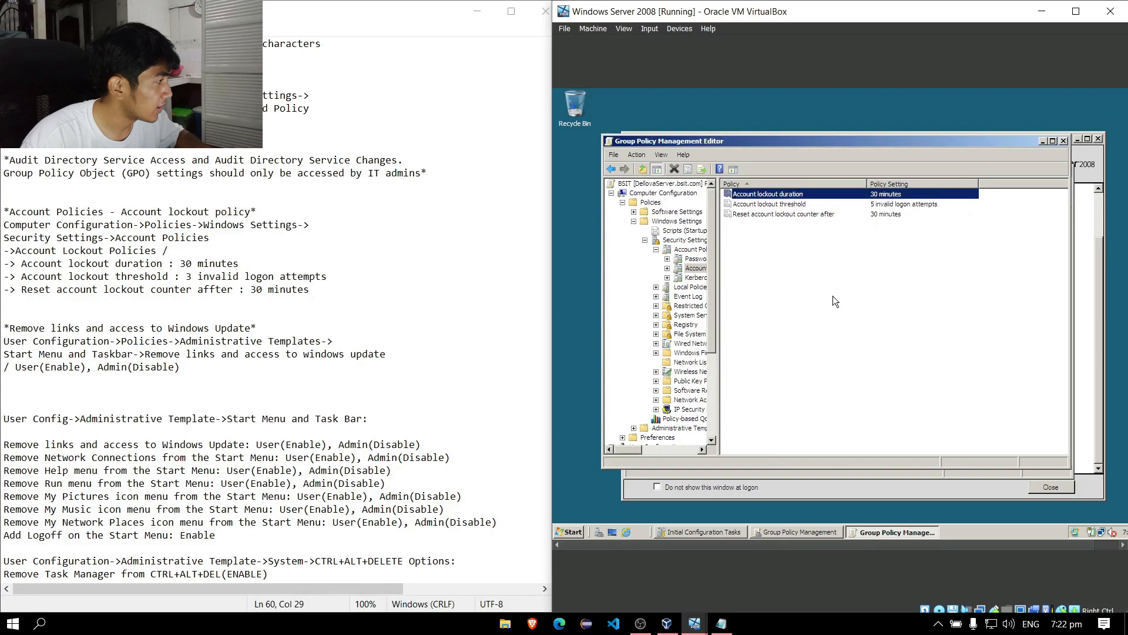
Set the lockout threshold to 3 invalid attempts and confirm the 30-minute counter reset.
{"action": "double_click", "coordinate": [818, 203]}
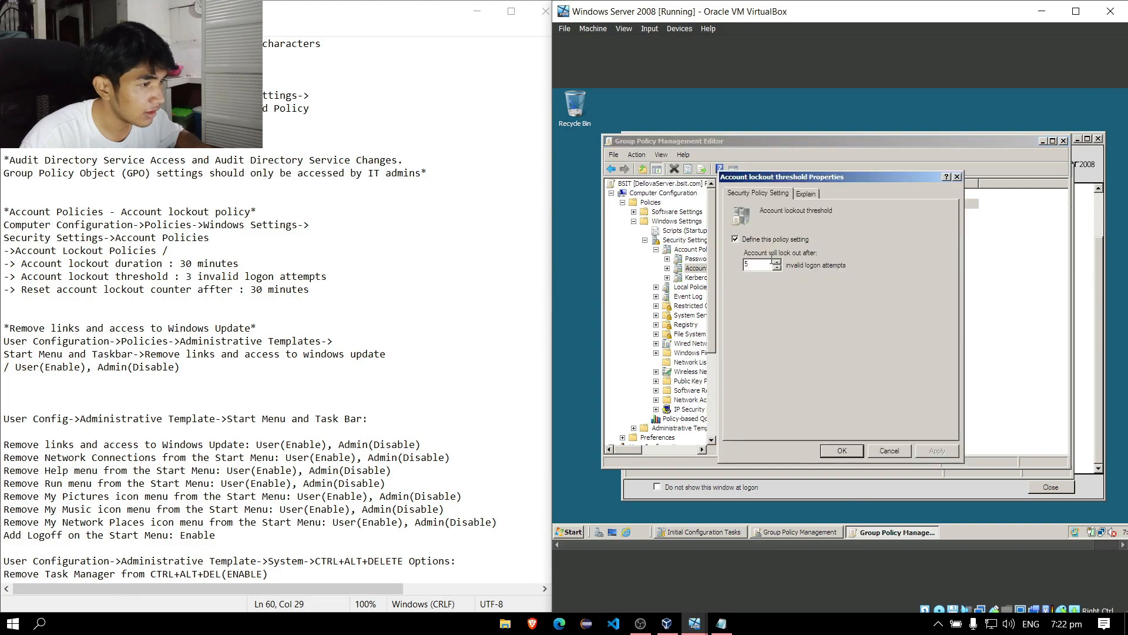
{"action": "type", "text": "3"}
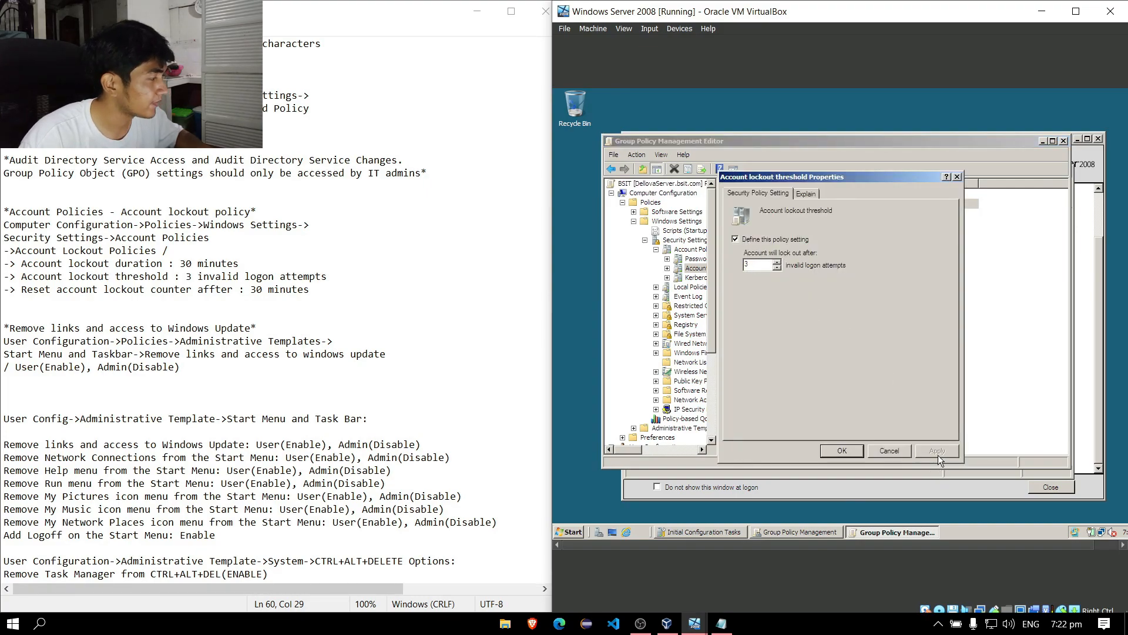
{"action": "left_click", "coordinate": [854, 451]}
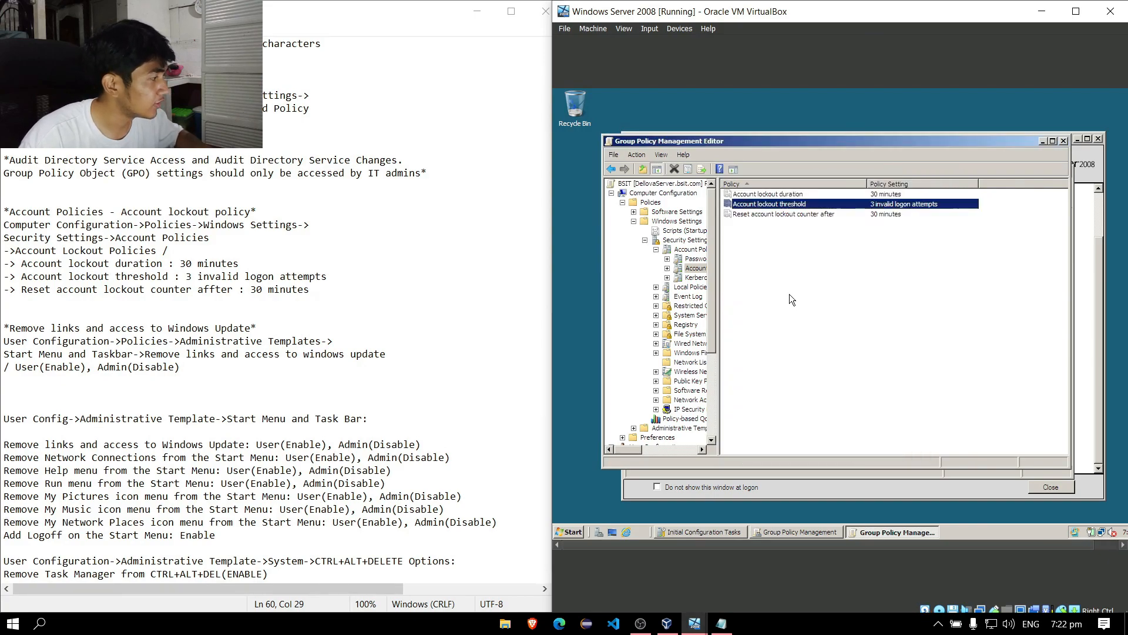
{"action": "double_click", "coordinate": [800, 211]}
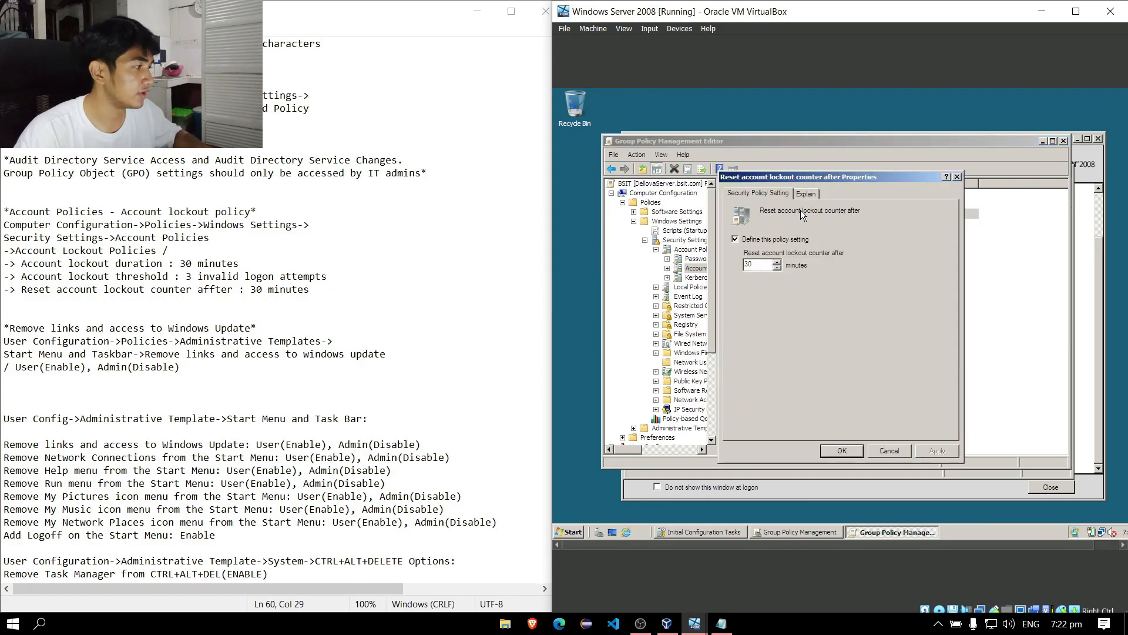
{"action": "left_click", "coordinate": [847, 450]}
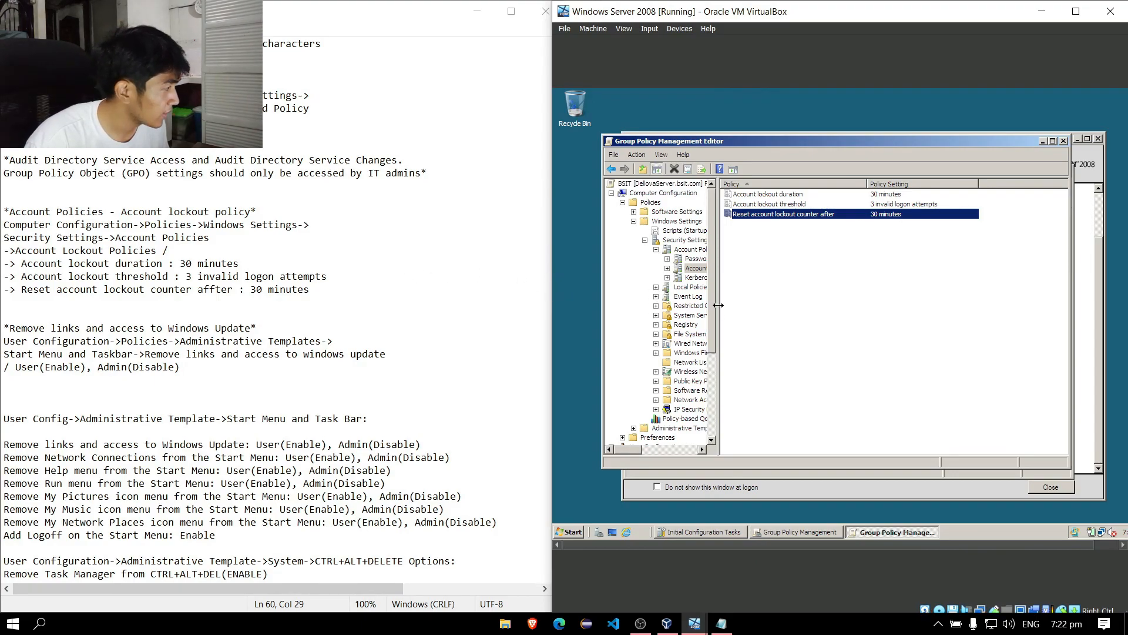
Expand User Configuration > Policies > Administrative Templates into Start Menu and Taskbar.
{"action": "left_click_drag", "start_coordinate": [710, 300], "coordinate": [713, 383]}
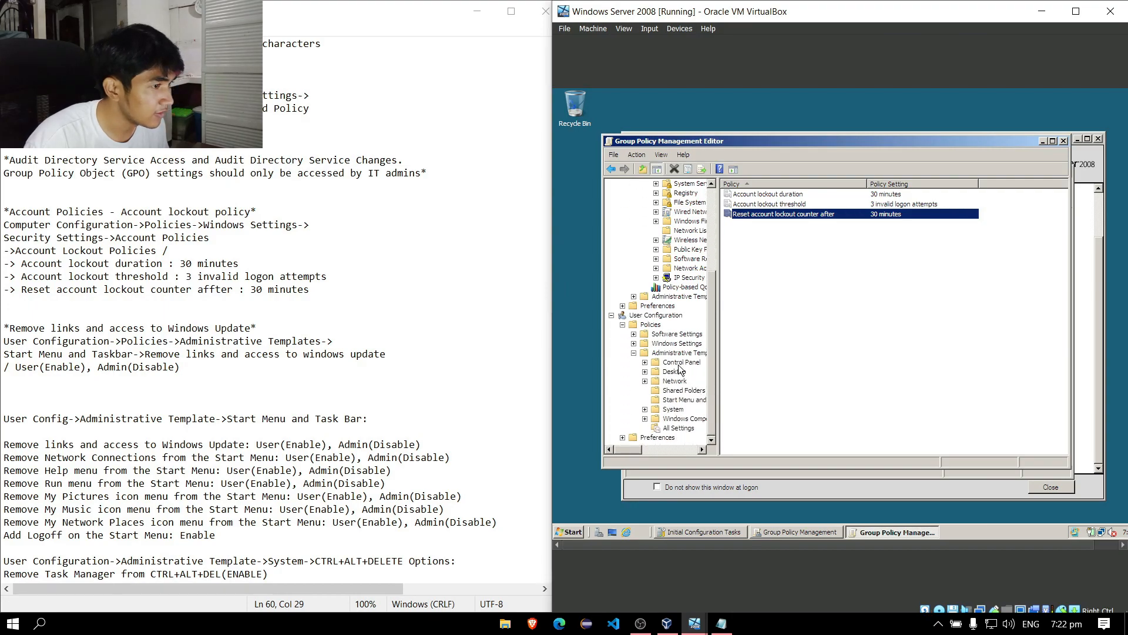
{"action": "left_click", "coordinate": [668, 316]}
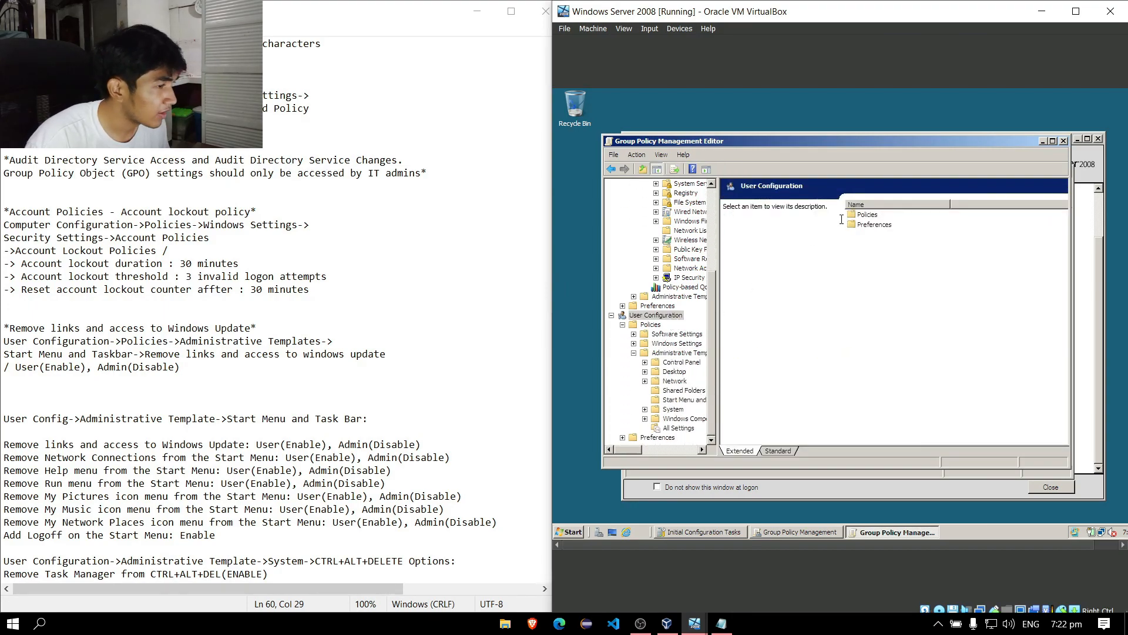
{"action": "double_click", "coordinate": [863, 215]}
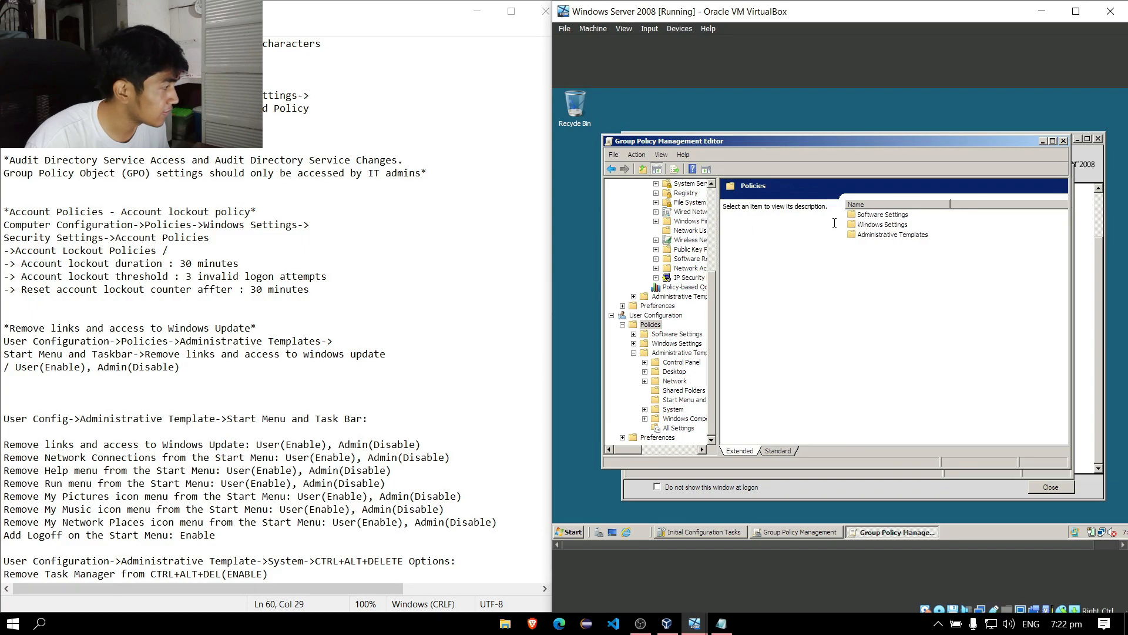
{"action": "double_click", "coordinate": [883, 234]}
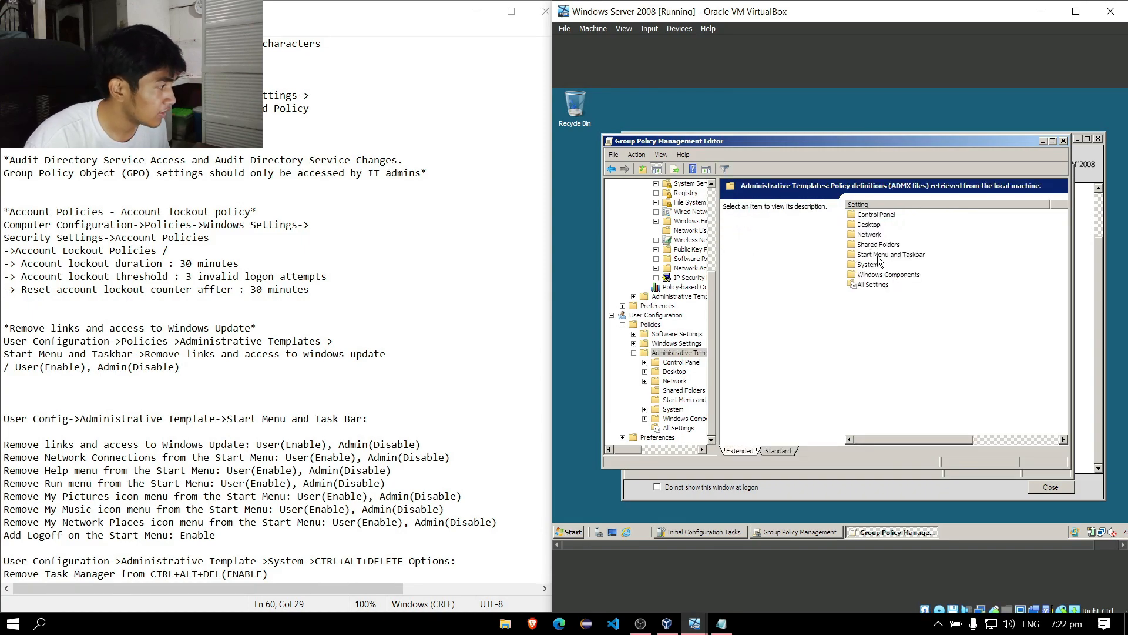
{"action": "double_click", "coordinate": [883, 254]}
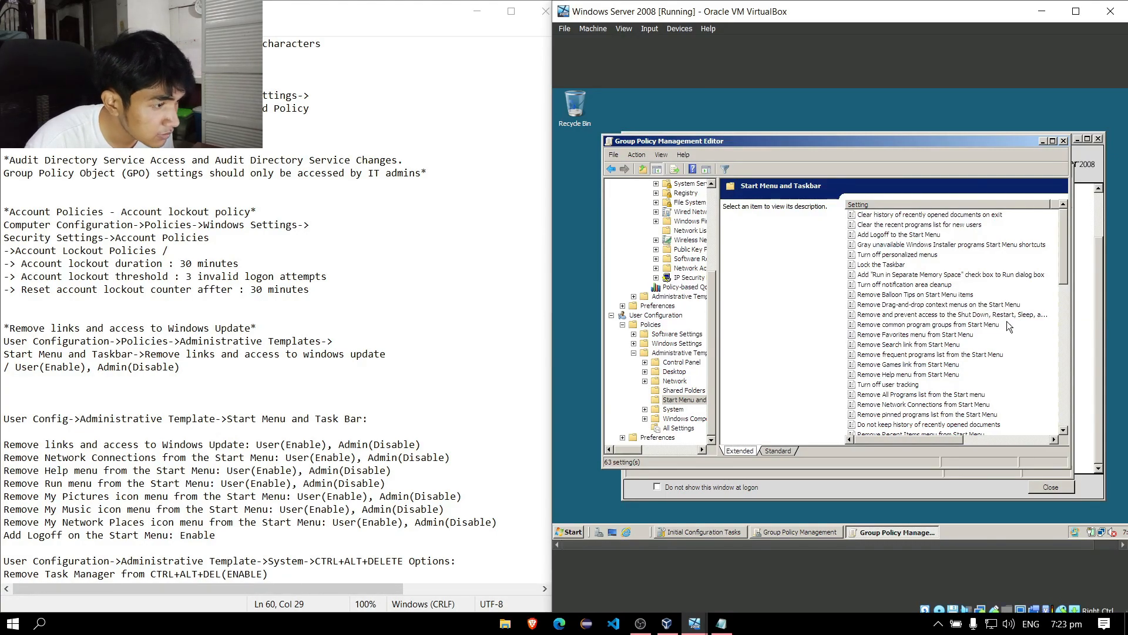
Re-navigate the collapsed tree back to the user Start Menu and Taskbar settings (63 policies).
{"action": "double_click", "coordinate": [659, 316]}
{"action": "left_click", "coordinate": [612, 250]}
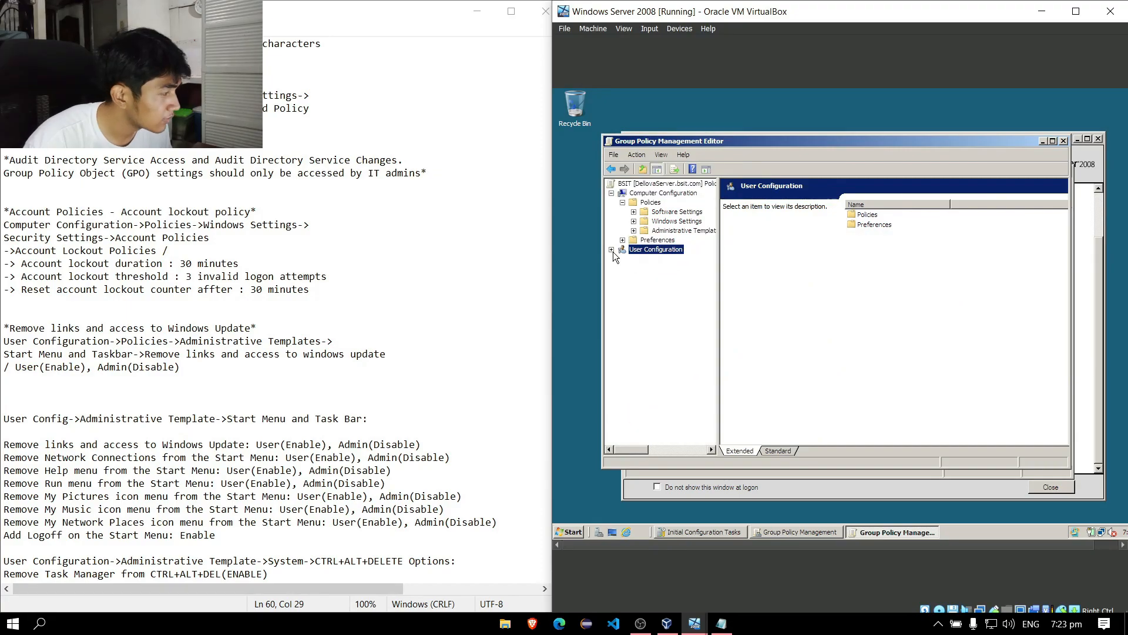
{"action": "left_click", "coordinate": [611, 250]}
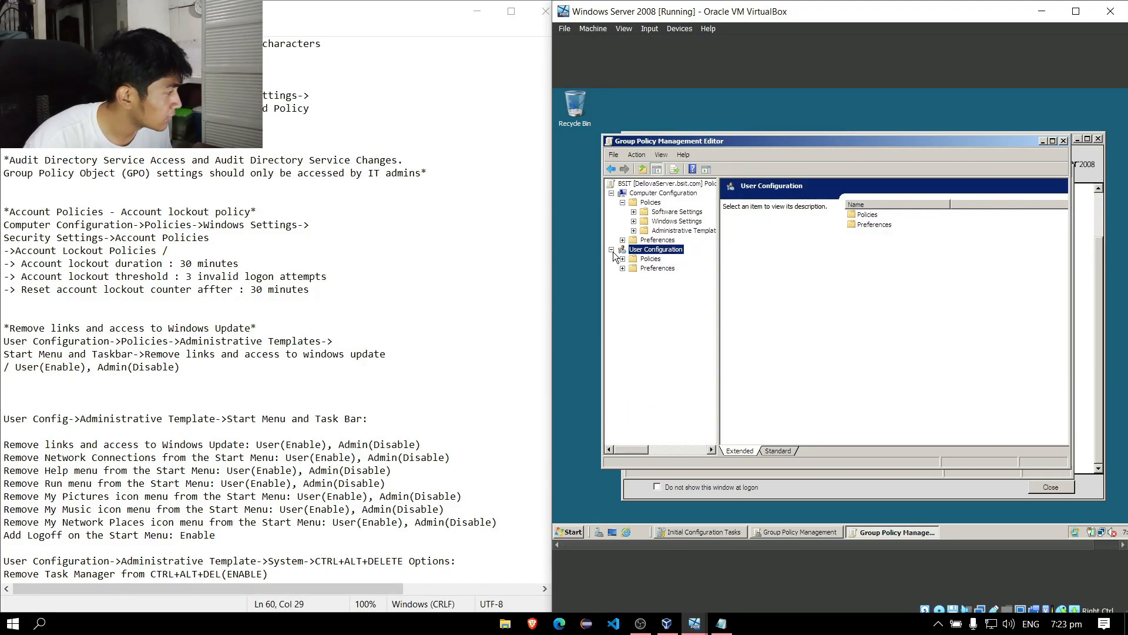
{"action": "left_click", "coordinate": [649, 259]}
{"action": "left_click", "coordinate": [872, 234]}
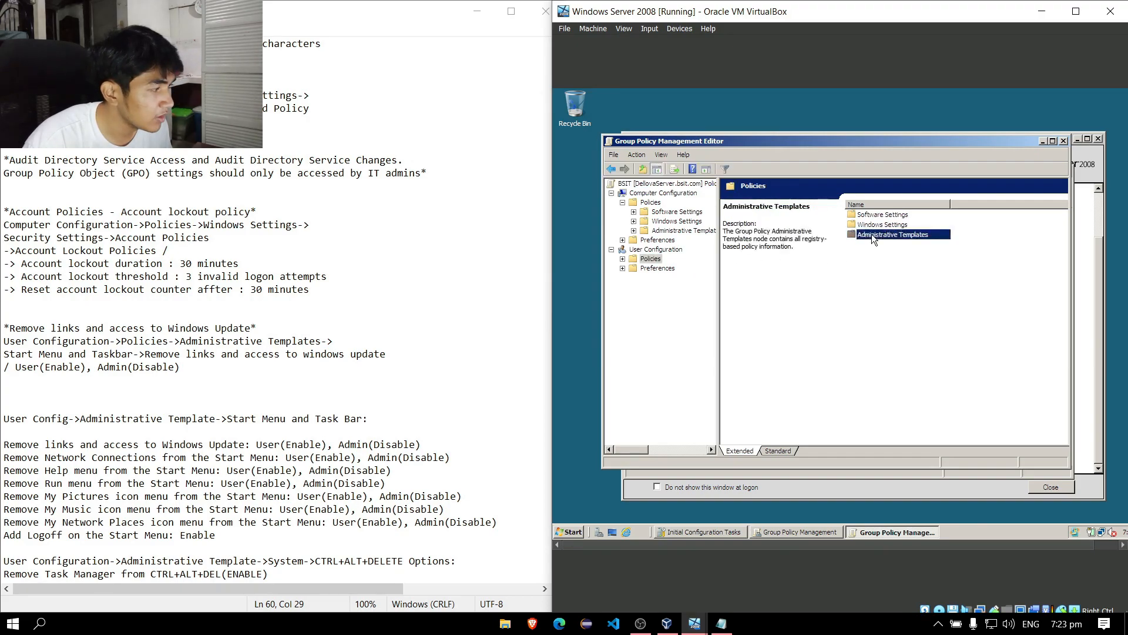
{"action": "double_click", "coordinate": [872, 234]}
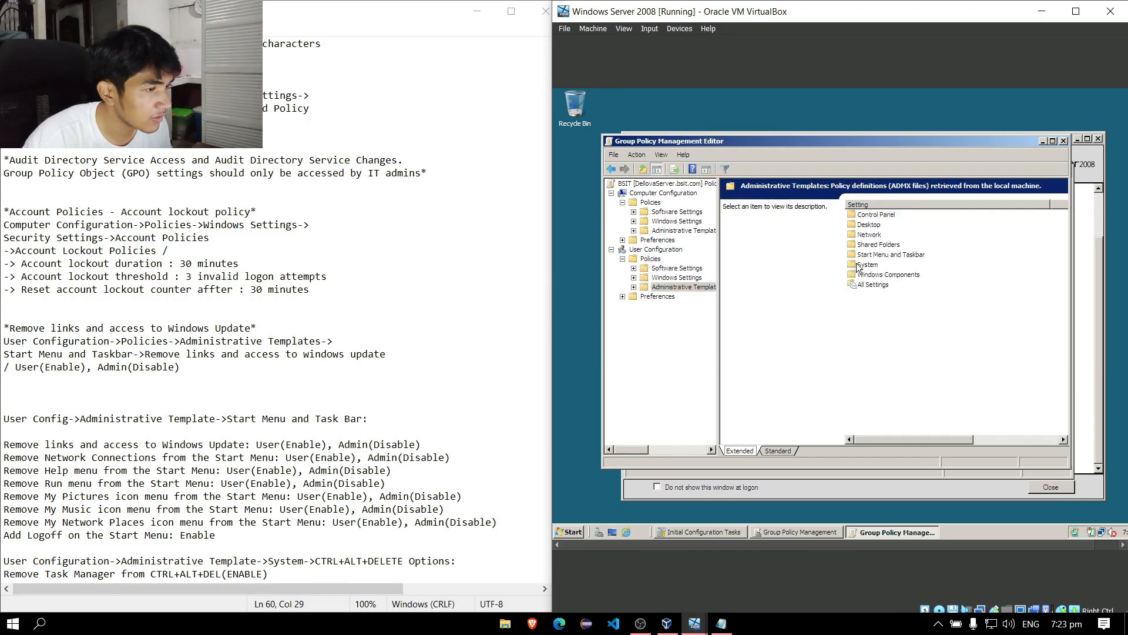
{"action": "double_click", "coordinate": [897, 258]}
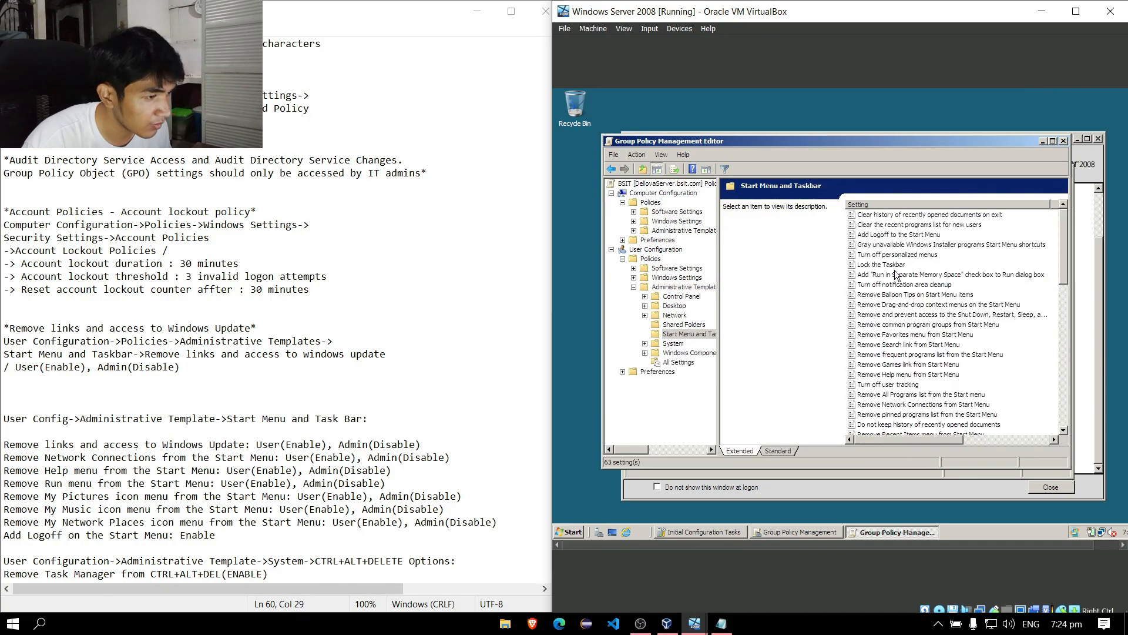
Browse the Start Menu and Taskbar settings, selecting Remove links and access to Windows Update and Remove Network icon.
{"action": "scroll", "coordinate": [899, 277], "scroll_direction": "down", "scroll_amount": 1}
{"action": "scroll", "coordinate": [935, 312], "scroll_direction": "down", "scroll_amount": 2}
{"action": "scroll", "coordinate": [950, 324], "scroll_direction": "down", "scroll_amount": 9}
{"action": "left_click", "coordinate": [949, 324]}
{"action": "scroll", "coordinate": [950, 324], "scroll_direction": "up", "scroll_amount": 4}
{"action": "left_click", "coordinate": [949, 264]}
{"action": "mouse_move", "coordinate": [1061, 313]}
{"action": "left_mouse_down"}
{"action": "mouse_move", "coordinate": [1059, 267]}
{"action": "mouse_move", "coordinate": [1065, 316]}
{"action": "left_mouse_up"}
{"action": "left_click", "coordinate": [940, 294]}
{"action": "left_click", "coordinate": [940, 315]}
Set Remove Network icon from Start Menu to Enabled and go back to User Configuration.
{"action": "double_click", "coordinate": [972, 385]}
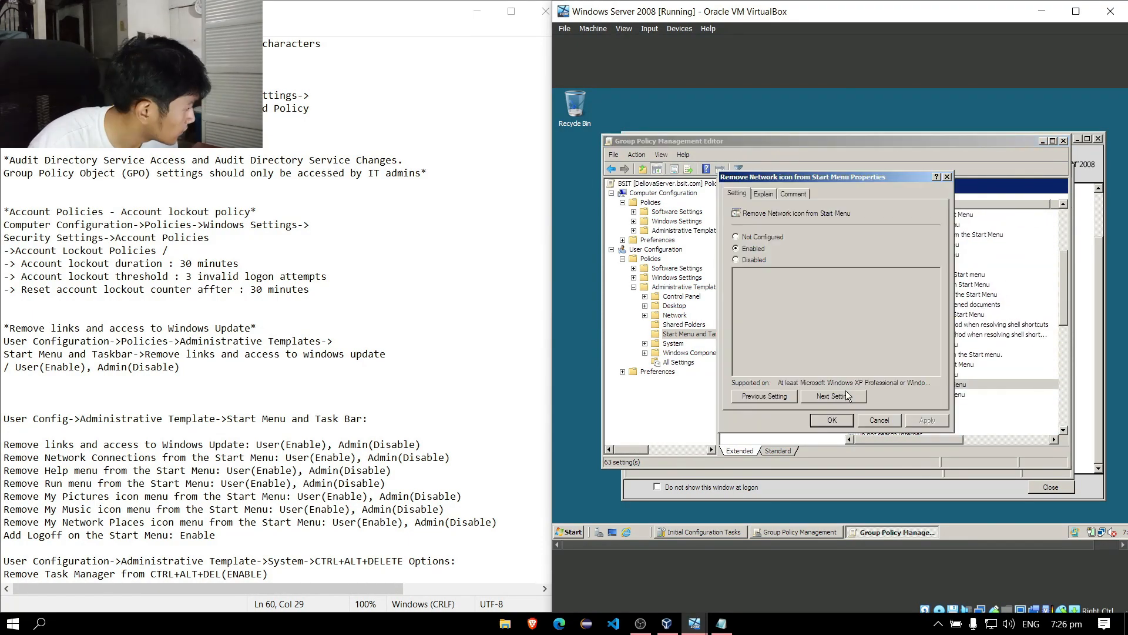
{"action": "left_click", "coordinate": [840, 420]}
{"action": "scroll", "coordinate": [940, 294], "scroll_direction": "up", "scroll_amount": 4}
{"action": "left_click", "coordinate": [899, 234]}
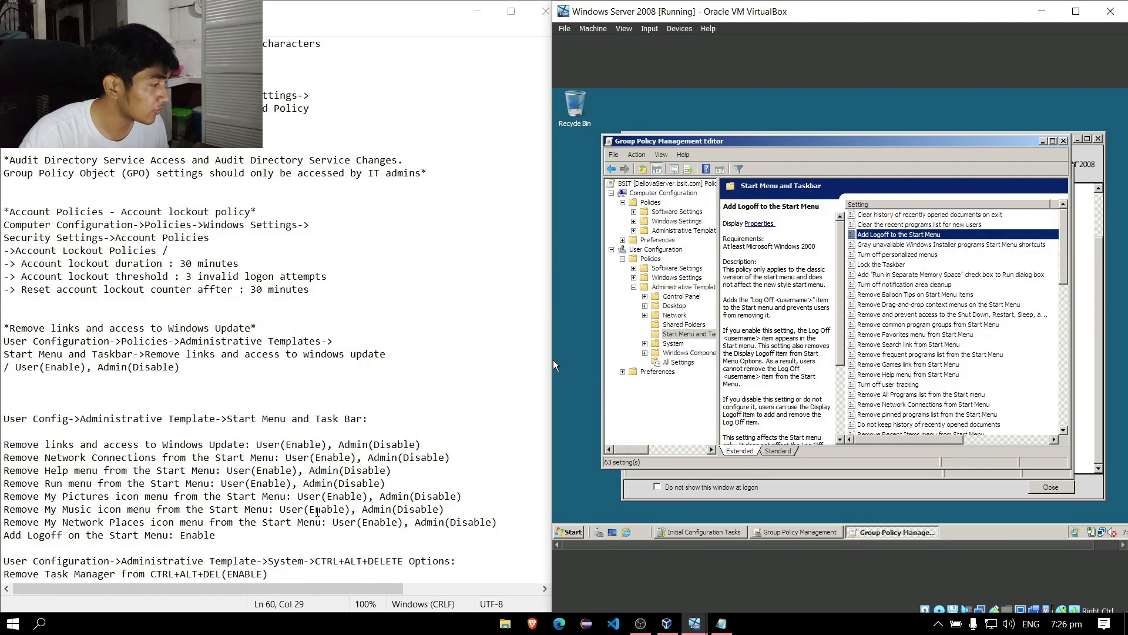
{"action": "left_click", "coordinate": [653, 250]}
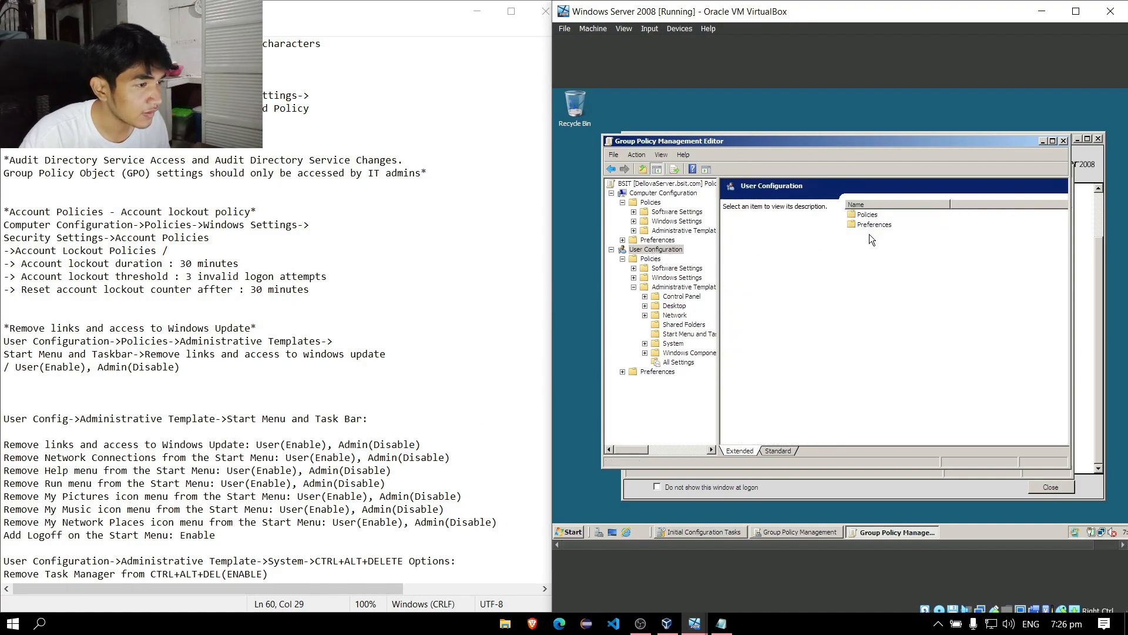
Under User Policies > Administrative Templates > System > Ctrl+Alt+Del Options, set Remove Task Manager to Enabled.
{"action": "left_click", "coordinate": [872, 216]}
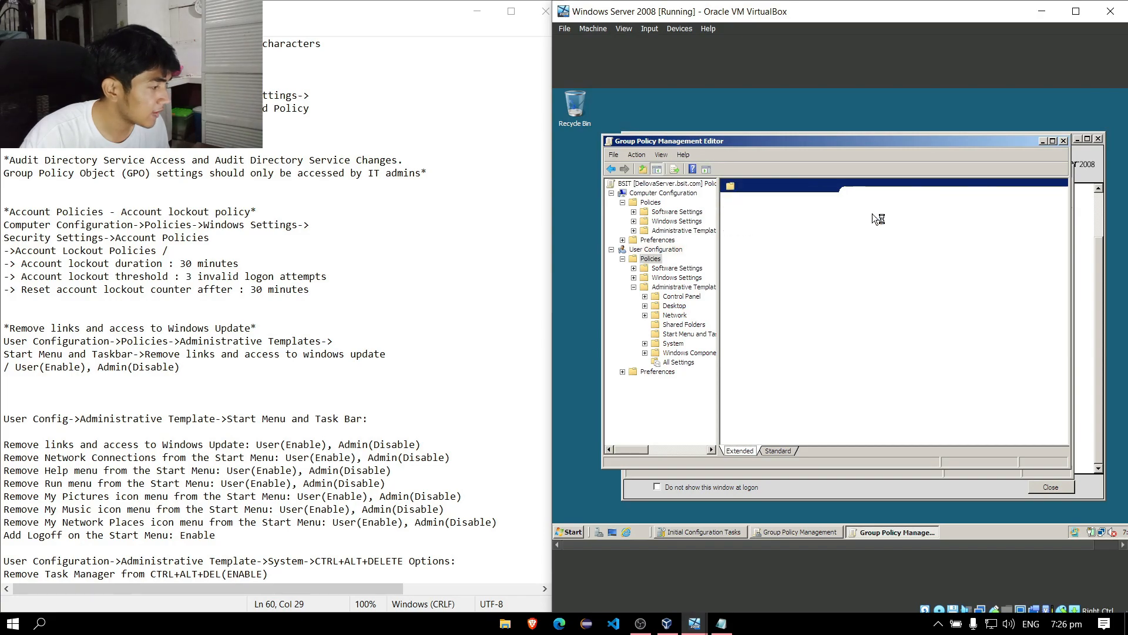
{"action": "double_click", "coordinate": [872, 216]}
{"action": "double_click", "coordinate": [876, 235]}
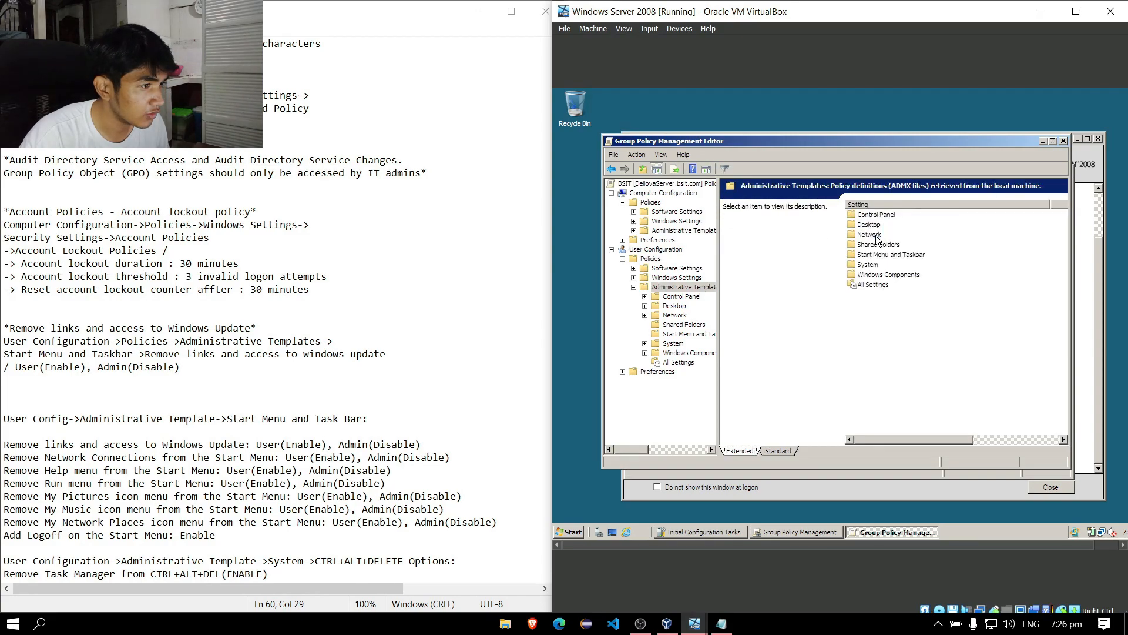
{"action": "double_click", "coordinate": [873, 265]}
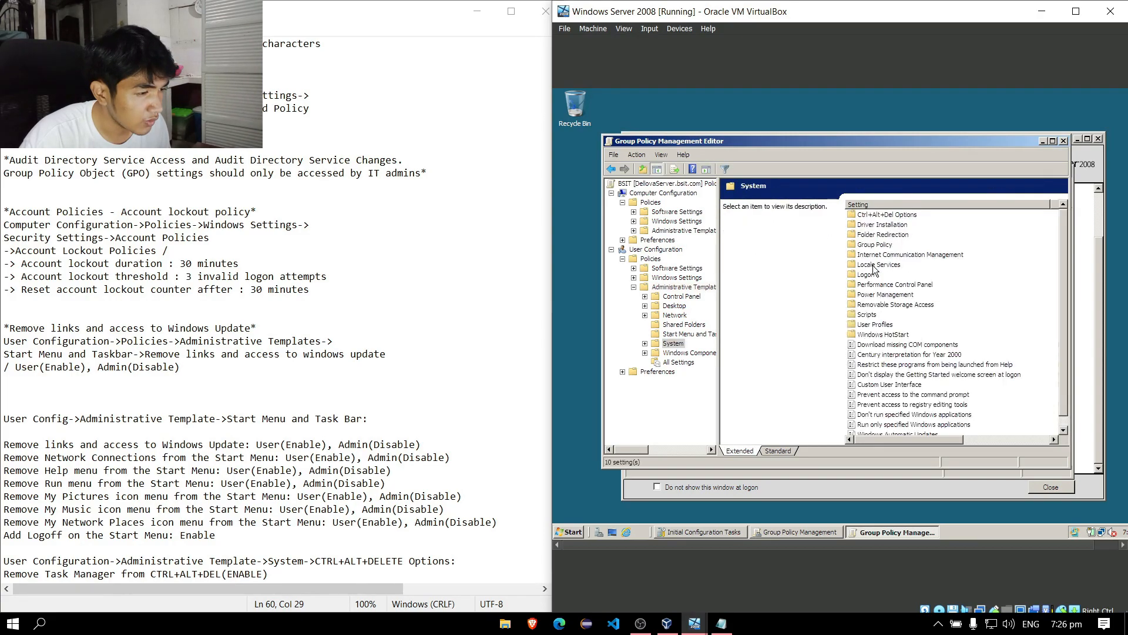
{"action": "scroll", "coordinate": [926, 295], "scroll_direction": "down", "scroll_amount": 1}
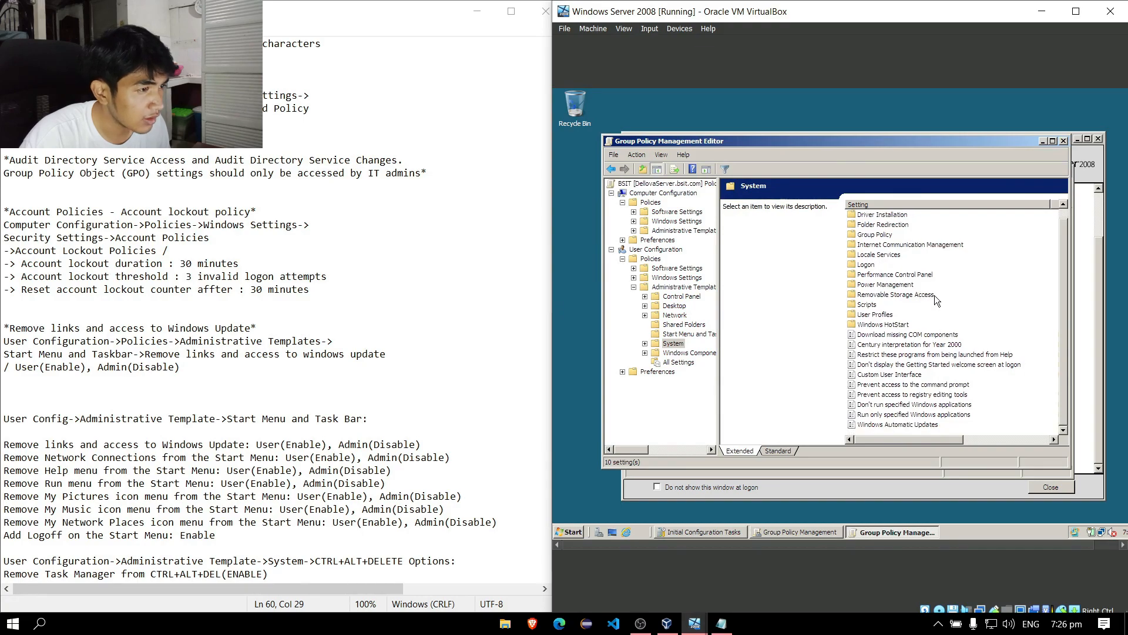
{"action": "scroll", "coordinate": [929, 331], "scroll_direction": "up", "scroll_amount": 1}
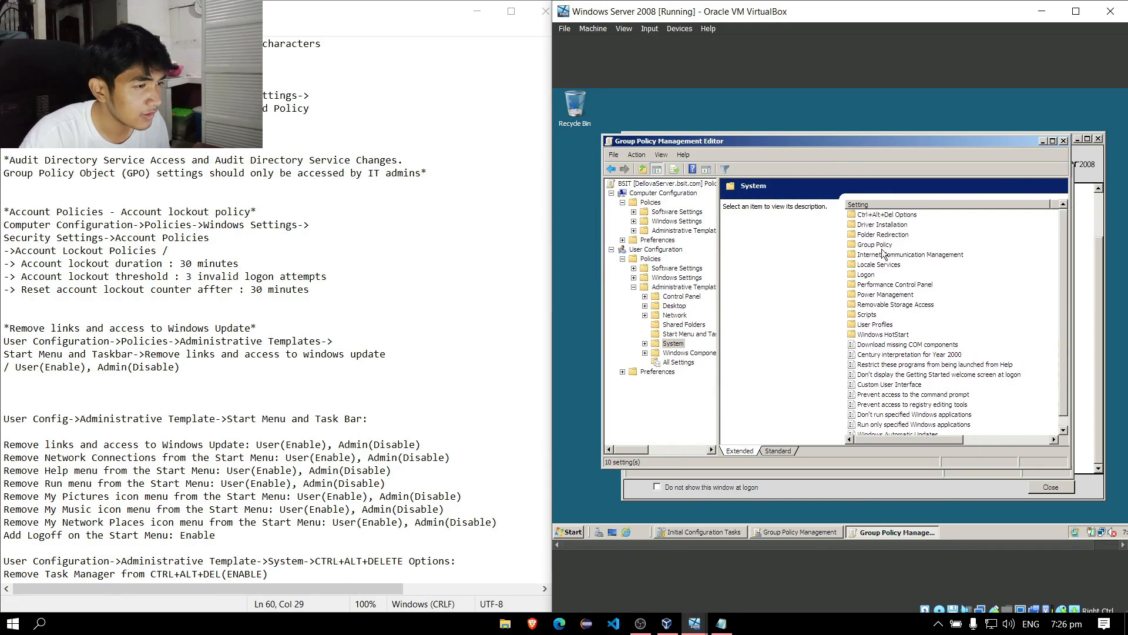
{"action": "double_click", "coordinate": [887, 213]}
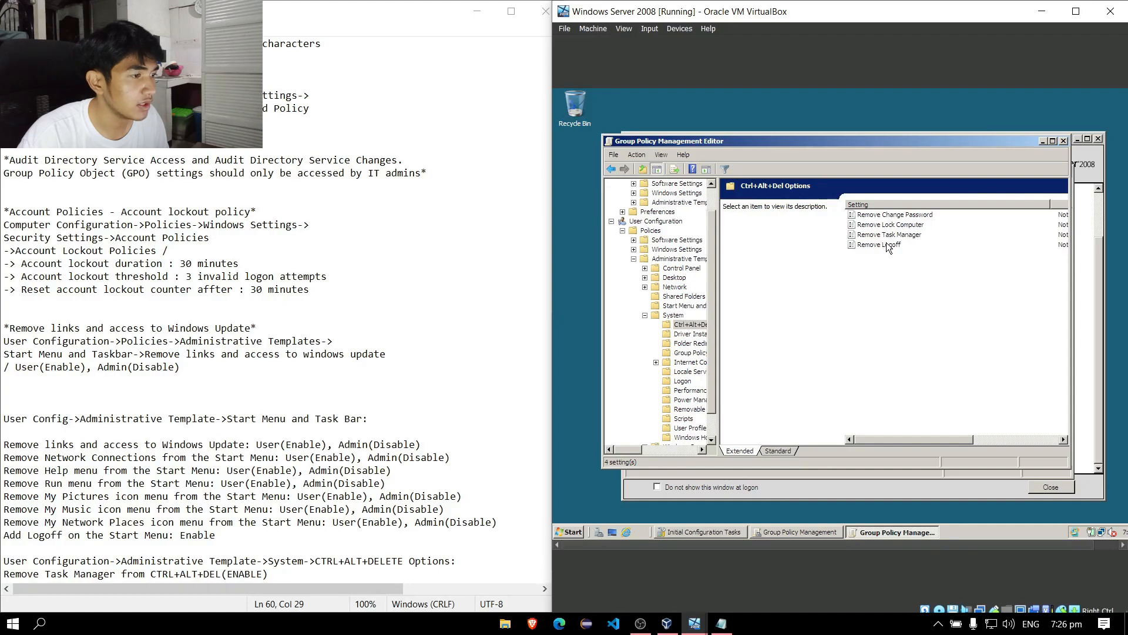
{"action": "double_click", "coordinate": [890, 235]}
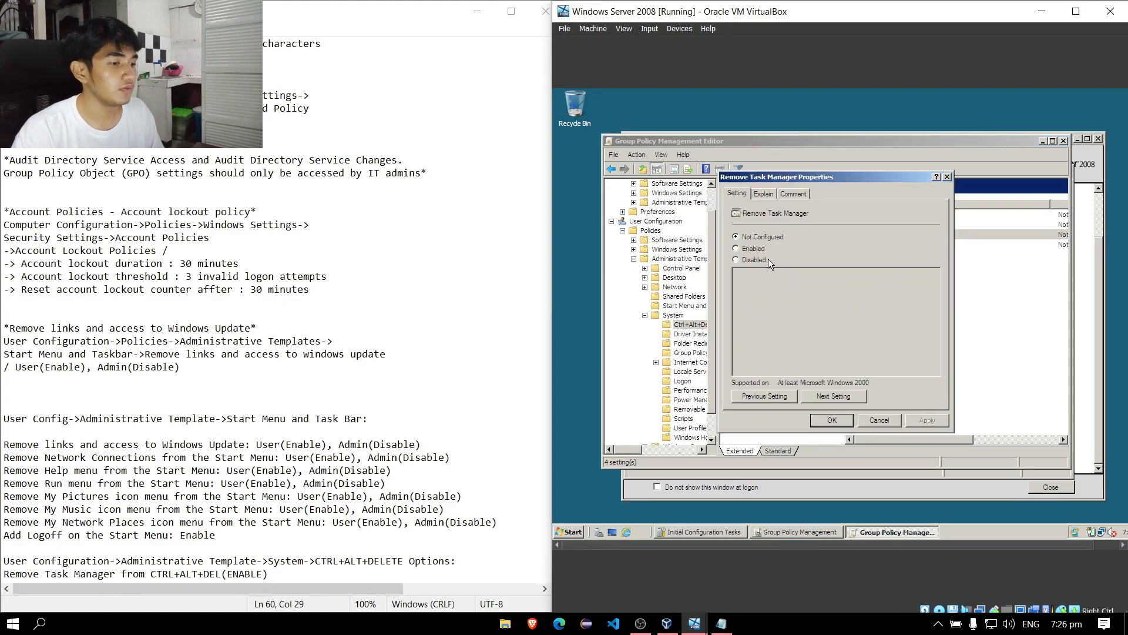
{"action": "left_click", "coordinate": [758, 250]}
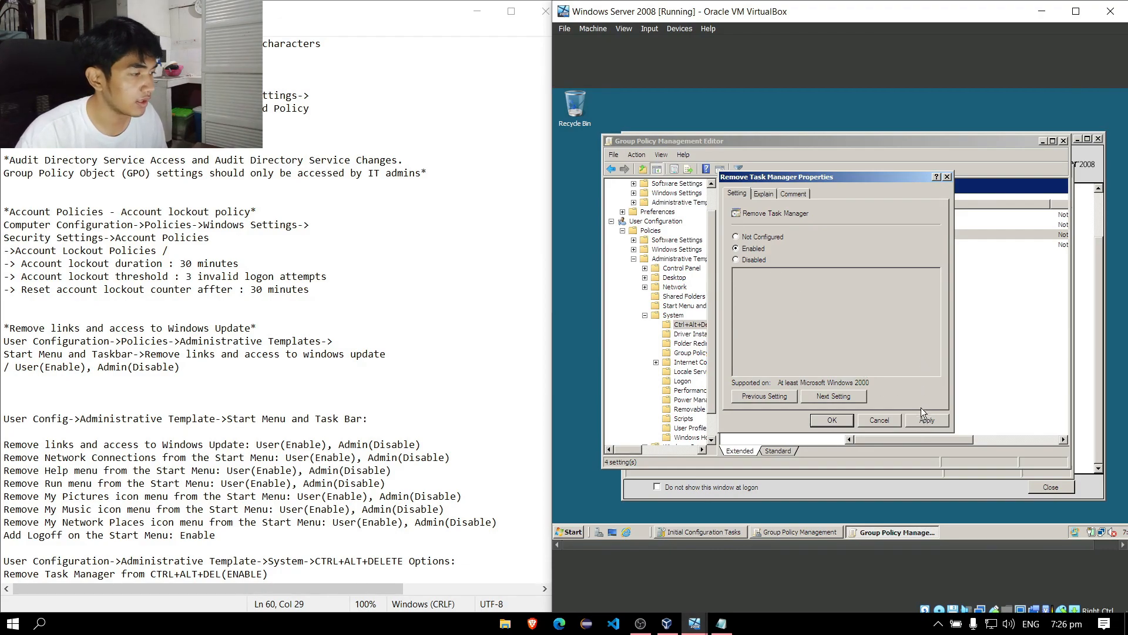
{"action": "left_click", "coordinate": [831, 420]}
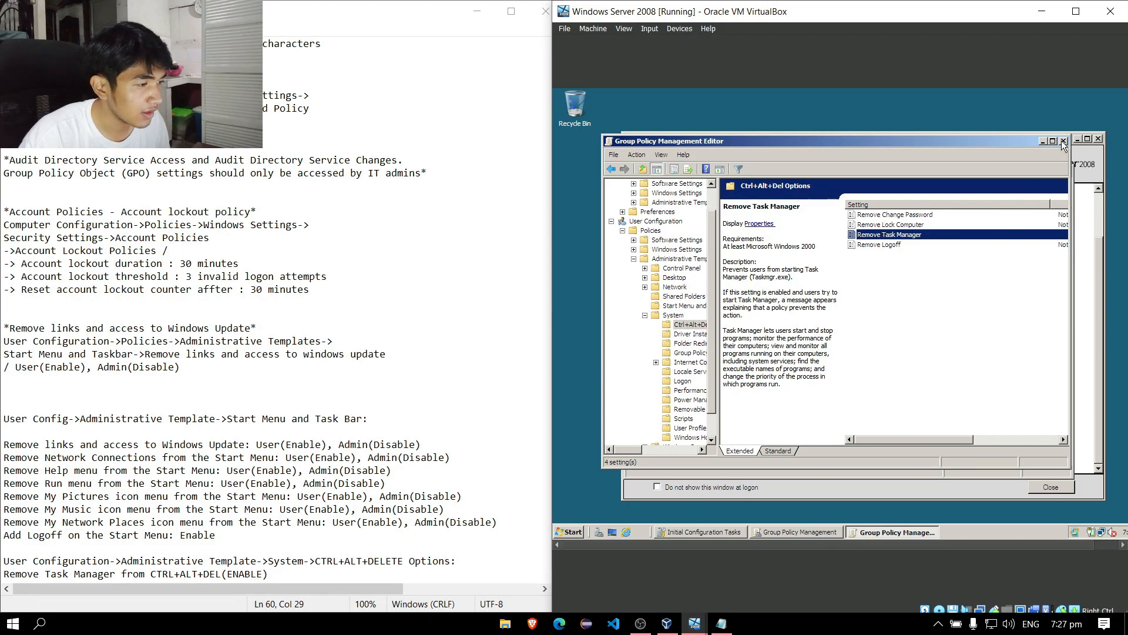
View the BSIT GPO's settings report, dismiss the IE warning, and drag BSIT onto the BSIT-NS-1A OU.
{"action": "left_click", "coordinate": [1043, 142]}
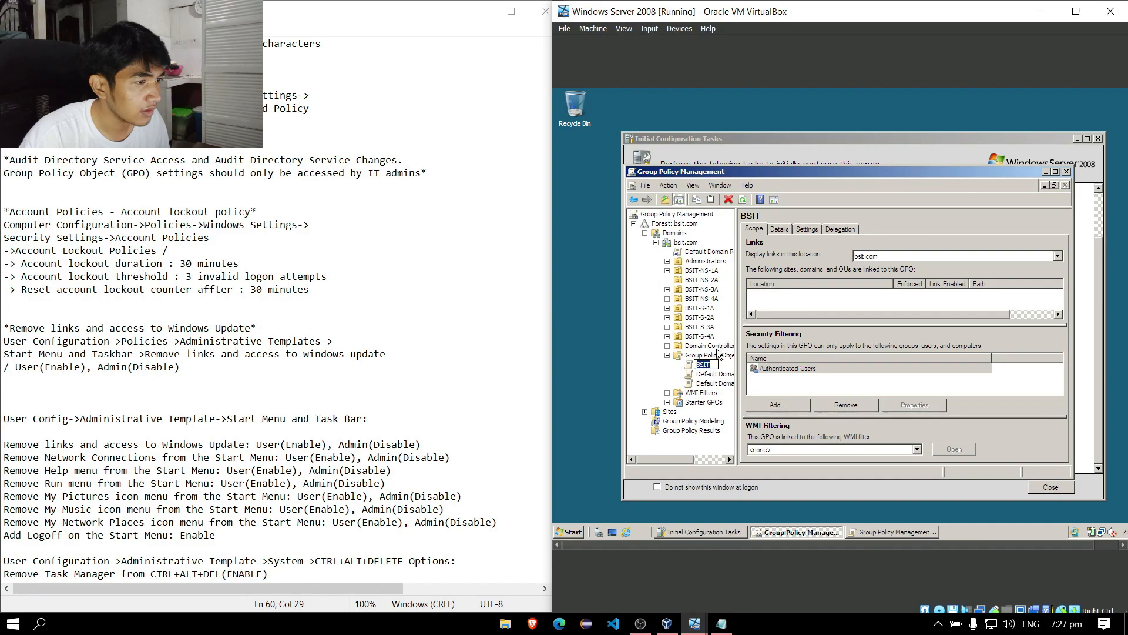
{"action": "left_click", "coordinate": [806, 231]}
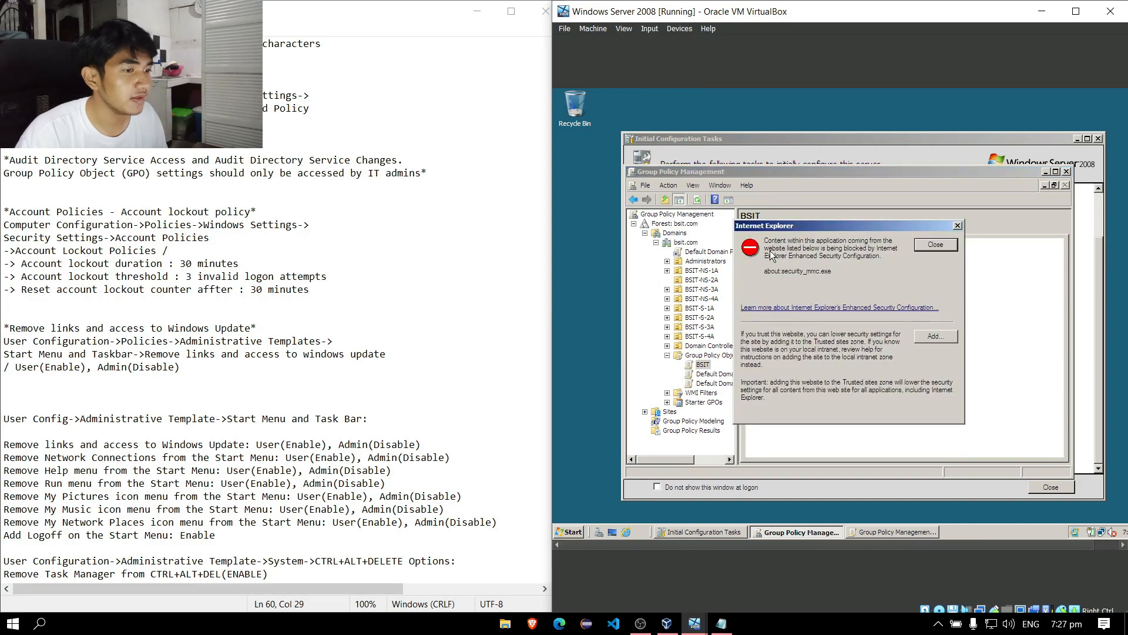
{"action": "left_click", "coordinate": [926, 247]}
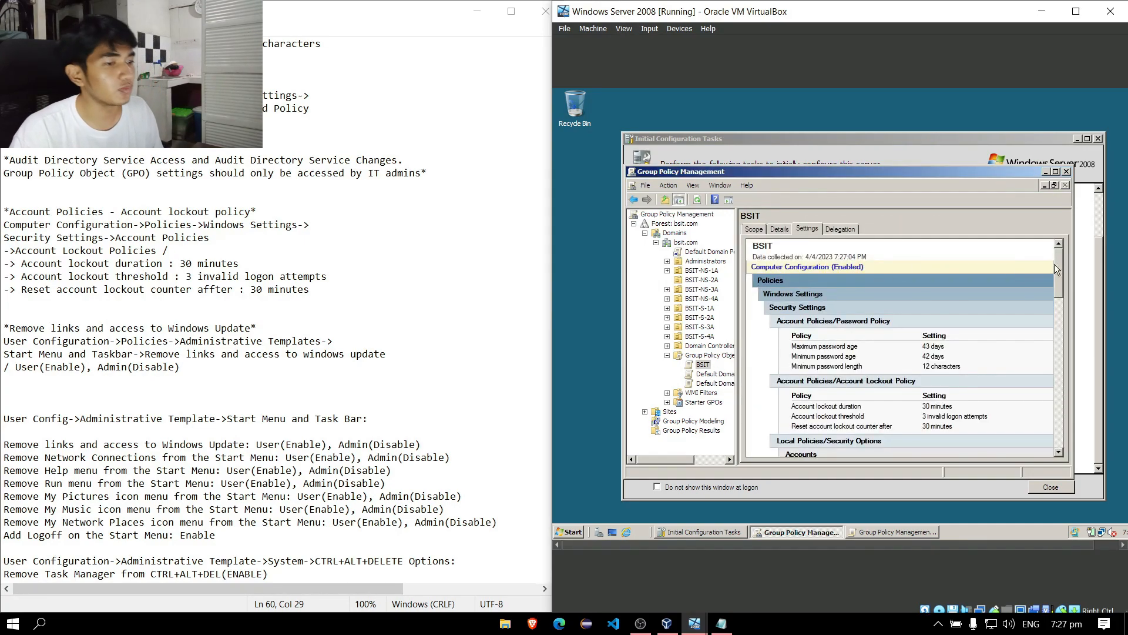
{"action": "mouse_move", "coordinate": [1063, 263]}
{"action": "left_mouse_down"}
{"action": "mouse_move", "coordinate": [1056, 403]}
{"action": "mouse_move", "coordinate": [1055, 252]}
{"action": "left_mouse_up"}
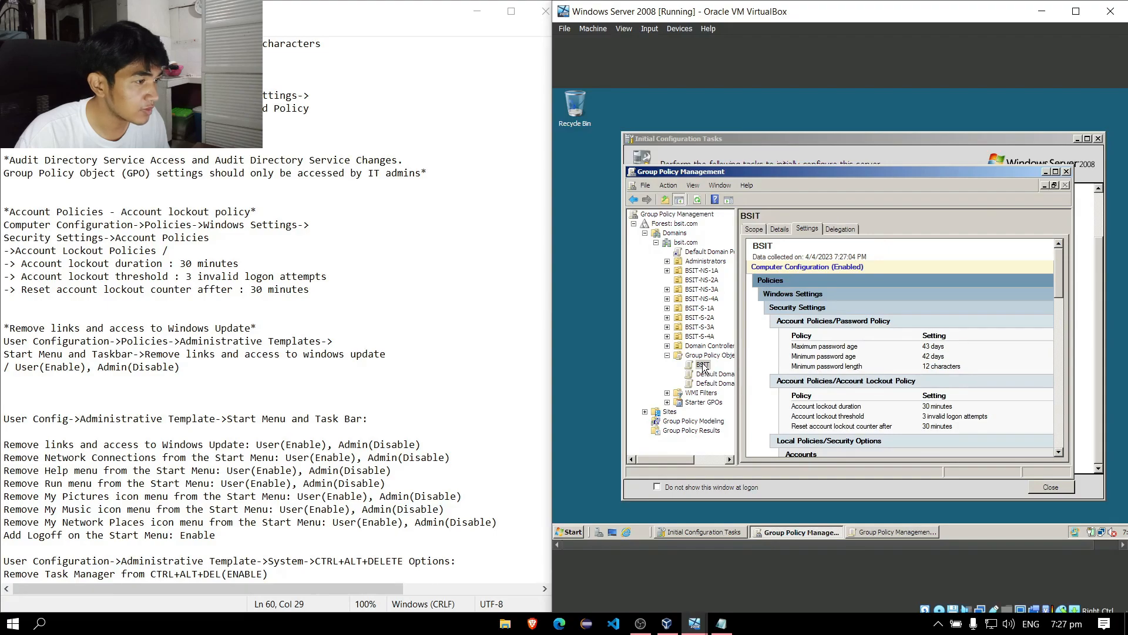
{"action": "left_click_drag", "start_coordinate": [703, 367], "coordinate": [717, 276]}
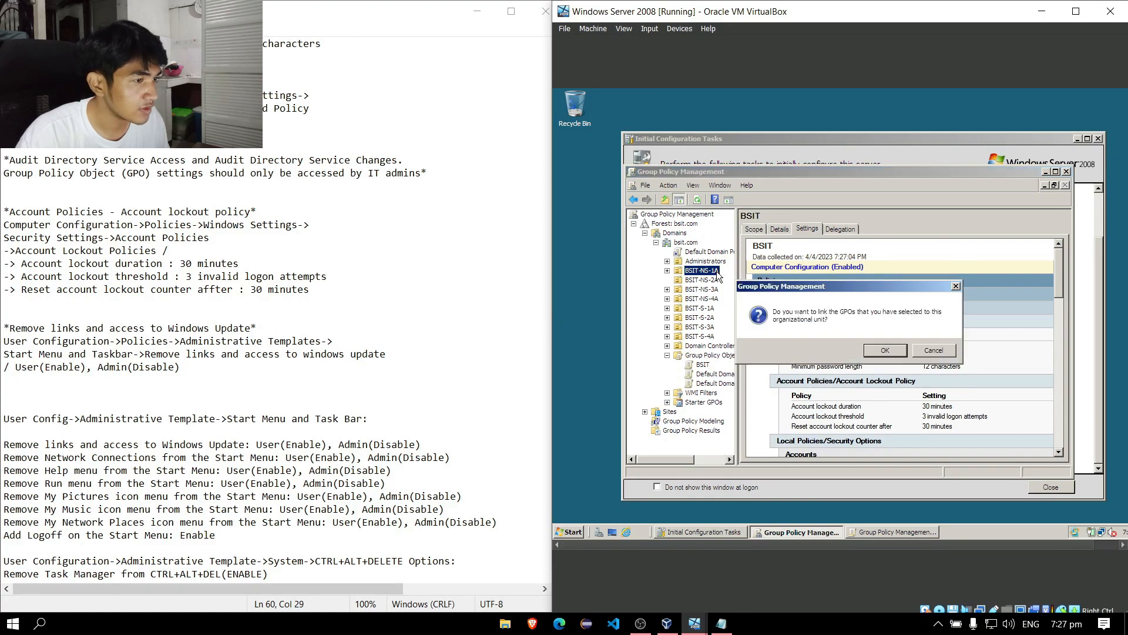
Confirm the BSIT link to BSIT-NS-1A, then link BSIT to BSIT-NS-2A, BSIT-NS-3A and BSIT-NS-4A.
{"action": "left_click", "coordinate": [871, 351]}
{"action": "left_click", "coordinate": [926, 247]}
{"action": "left_click_drag", "start_coordinate": [724, 362], "coordinate": [719, 283]}
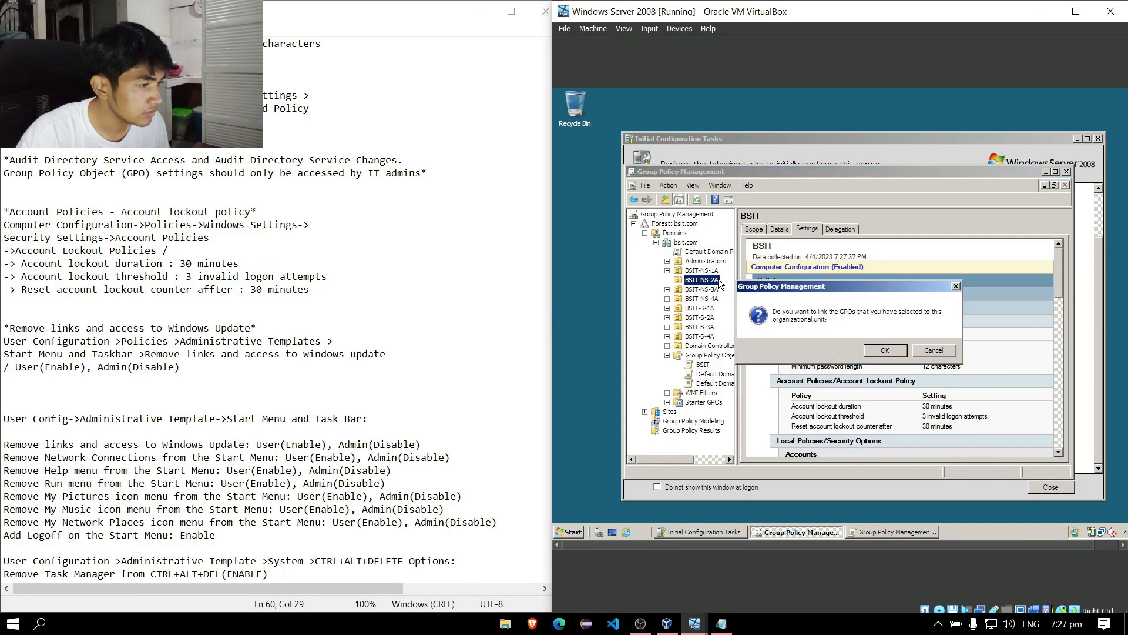
{"action": "left_click", "coordinate": [869, 349]}
{"action": "left_click", "coordinate": [925, 244]}
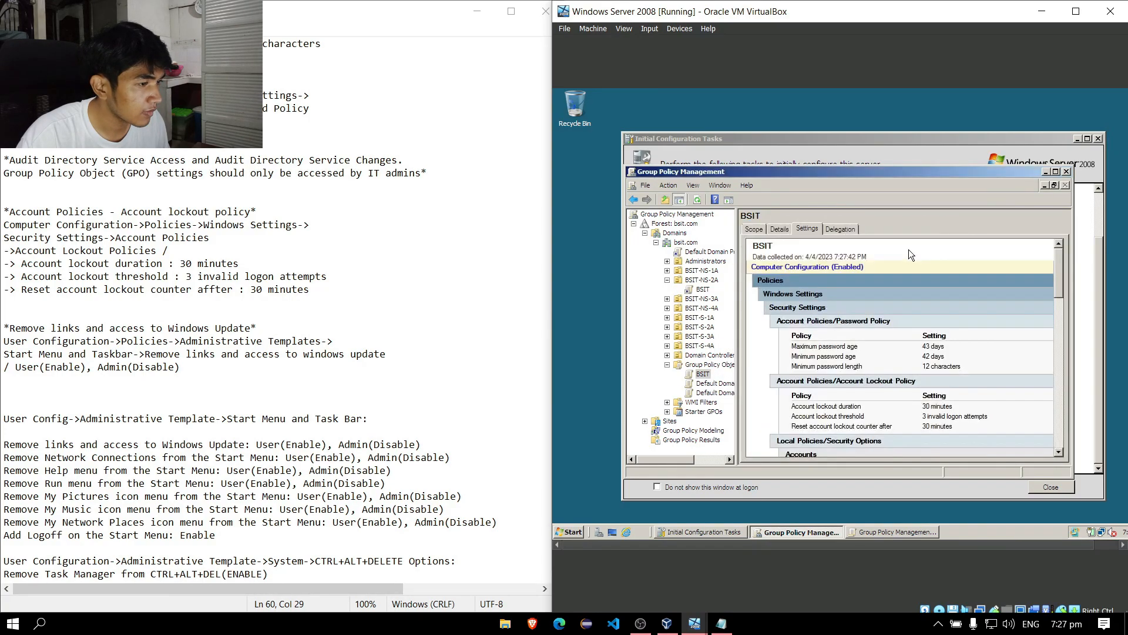
{"action": "left_click_drag", "start_coordinate": [705, 375], "coordinate": [722, 300]}
{"action": "left_click", "coordinate": [869, 352]}
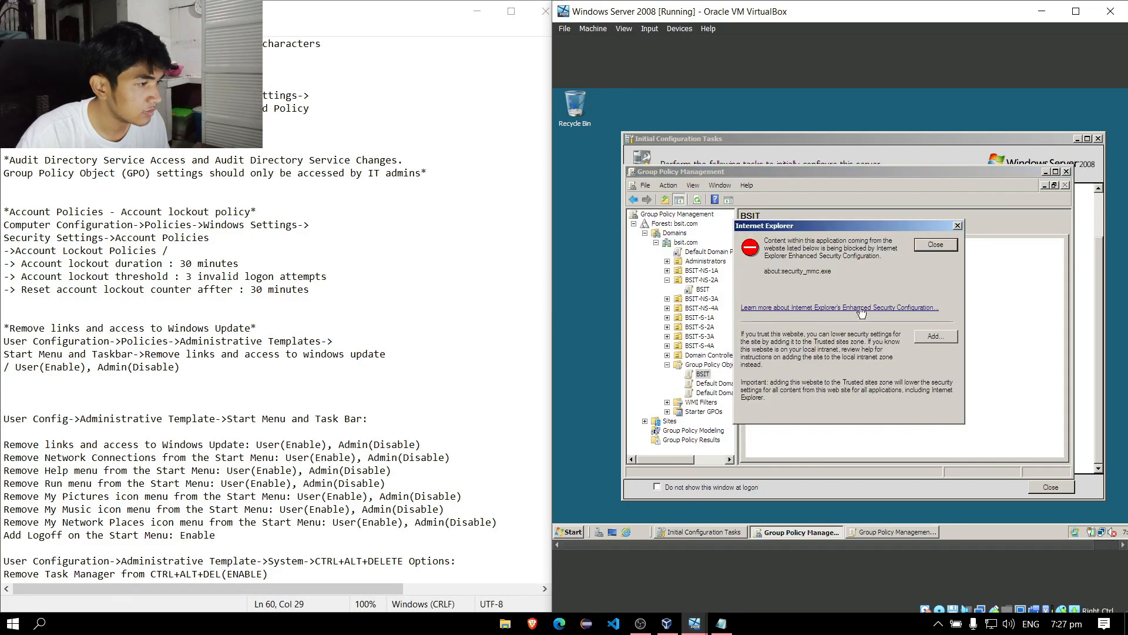
{"action": "left_click", "coordinate": [925, 244]}
{"action": "left_click_drag", "start_coordinate": [705, 374], "coordinate": [722, 308]}
{"action": "left_click", "coordinate": [869, 352]}
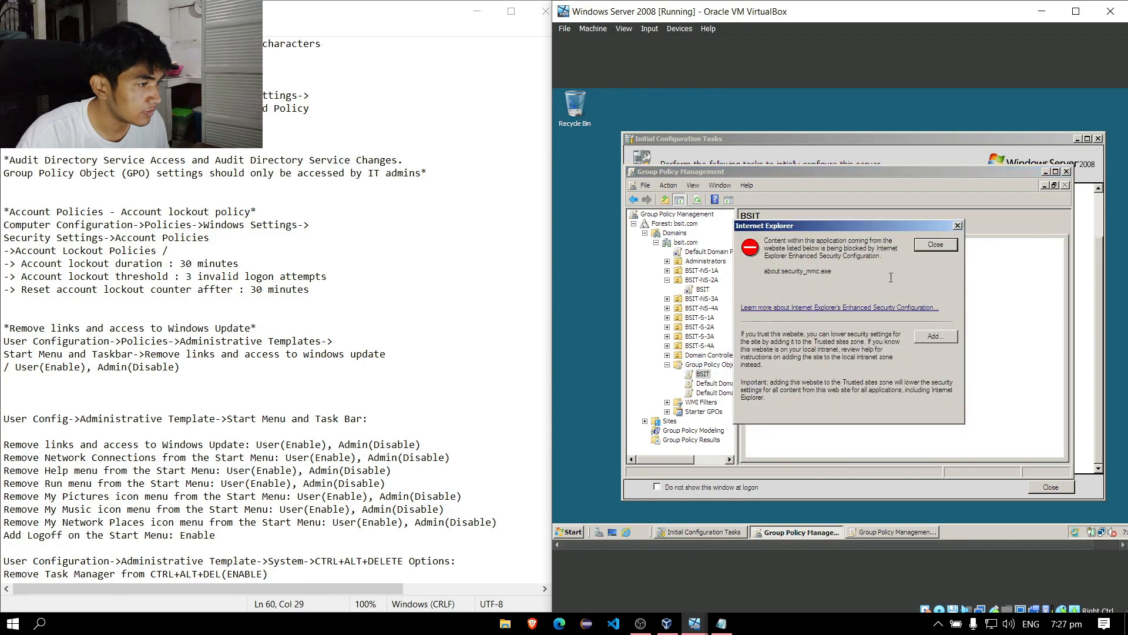
{"action": "left_click", "coordinate": [927, 248]}
Drag BSIT onto BSIT-S-1A, then expand BSIT-NS-4A, BSIT-NS-3A and BSIT-NS-1A to check their links.
{"action": "left_click_drag", "start_coordinate": [704, 375], "coordinate": [721, 320]}
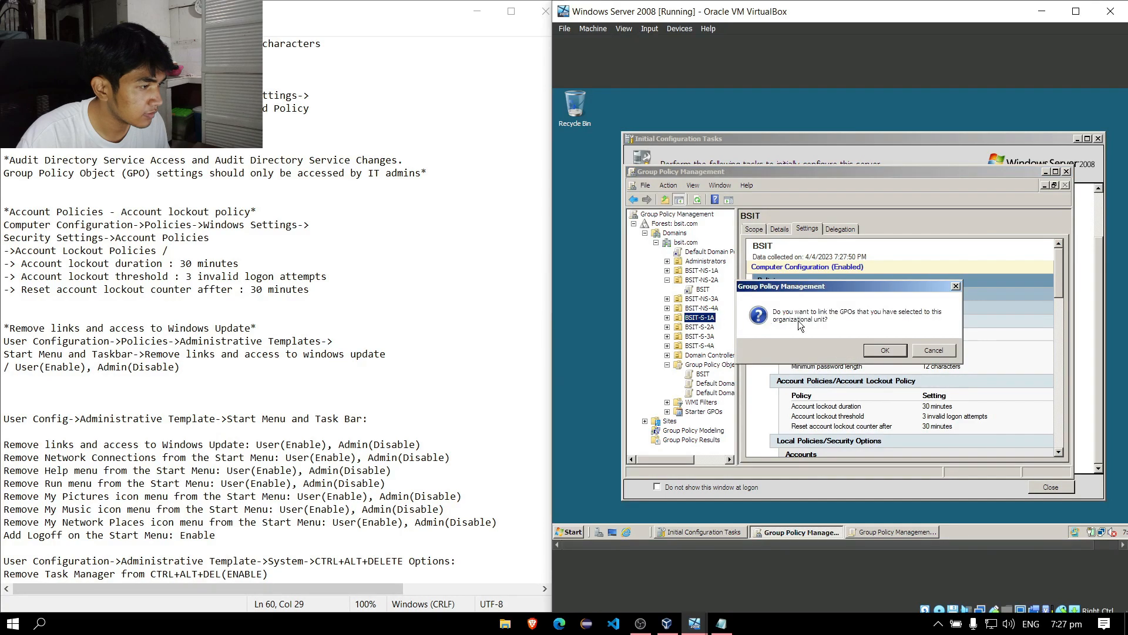
{"action": "left_click", "coordinate": [876, 352]}
{"action": "left_click", "coordinate": [929, 247]}
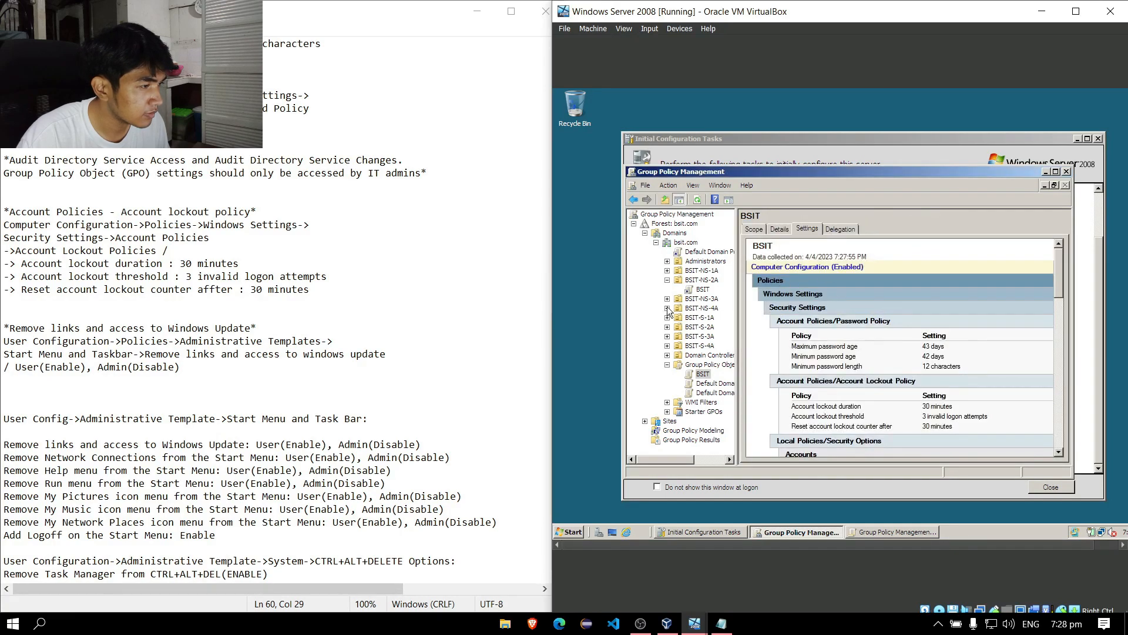
{"action": "left_click", "coordinate": [667, 308]}
{"action": "left_click", "coordinate": [667, 299]}
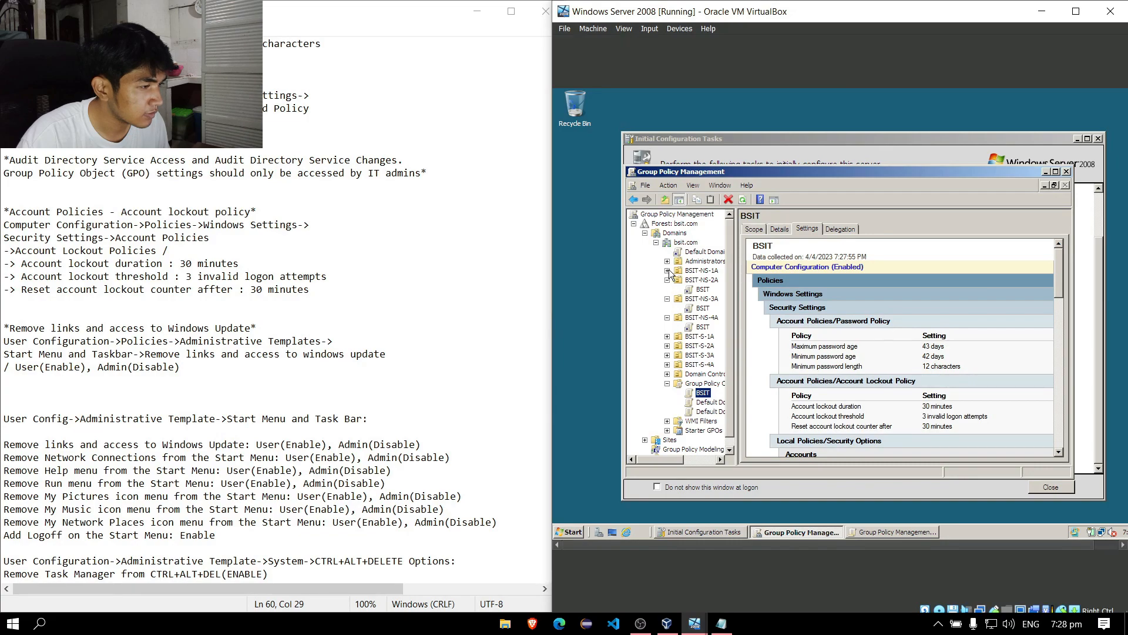
{"action": "left_click", "coordinate": [667, 271]}
Link the BSIT GPO to BSIT-S-1A, BSIT-S-2A, BSIT-S-3A and BSIT-S-4A, confirming each link.
{"action": "left_click_drag", "start_coordinate": [703, 402], "coordinate": [709, 351]}
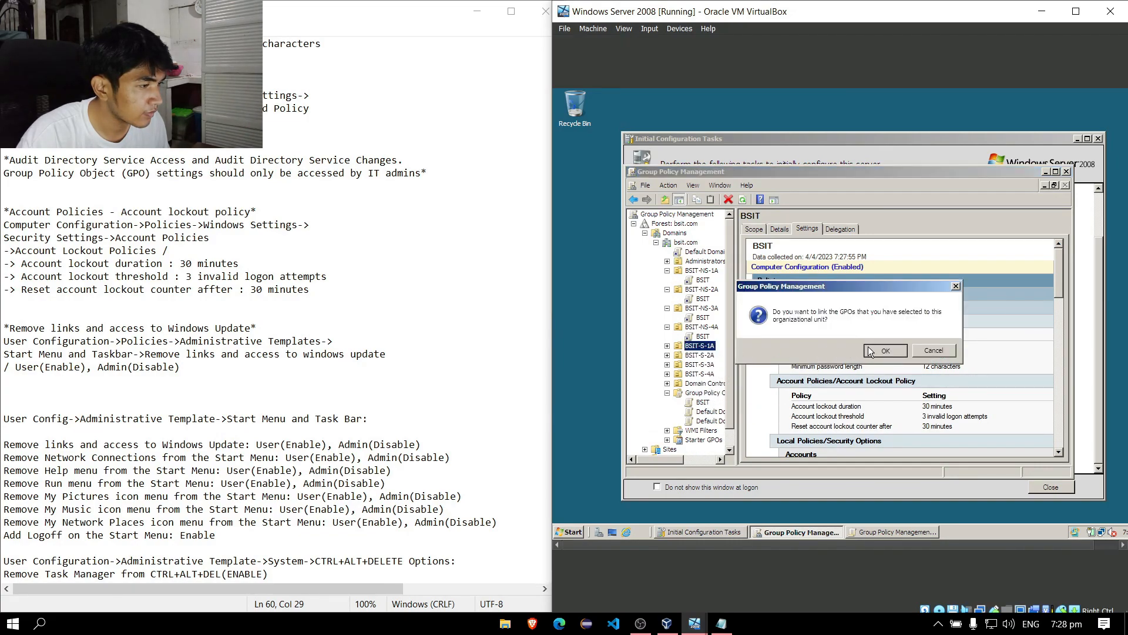
{"action": "left_click", "coordinate": [896, 351]}
{"action": "left_click", "coordinate": [917, 352]}
{"action": "left_click_drag", "start_coordinate": [702, 402], "coordinate": [702, 355]}
{"action": "left_click", "coordinate": [885, 350]}
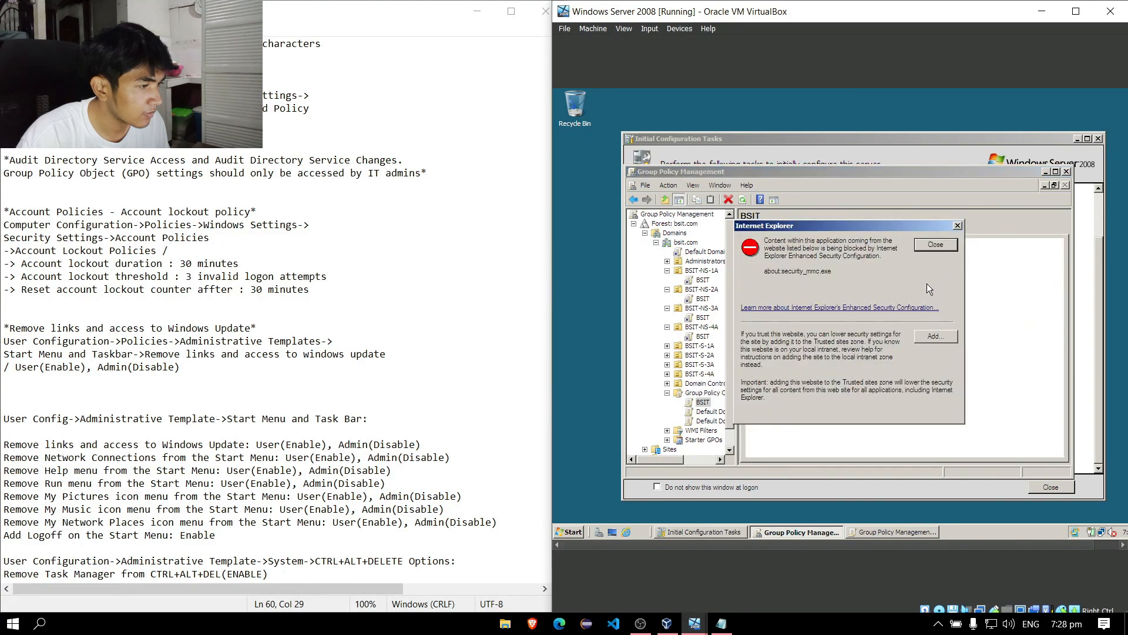
{"action": "left_click", "coordinate": [940, 247]}
{"action": "left_click_drag", "start_coordinate": [703, 401], "coordinate": [700, 364]}
{"action": "left_click", "coordinate": [883, 350]}
{"action": "left_click", "coordinate": [935, 249]}
{"action": "left_click_drag", "start_coordinate": [710, 403], "coordinate": [708, 374]}
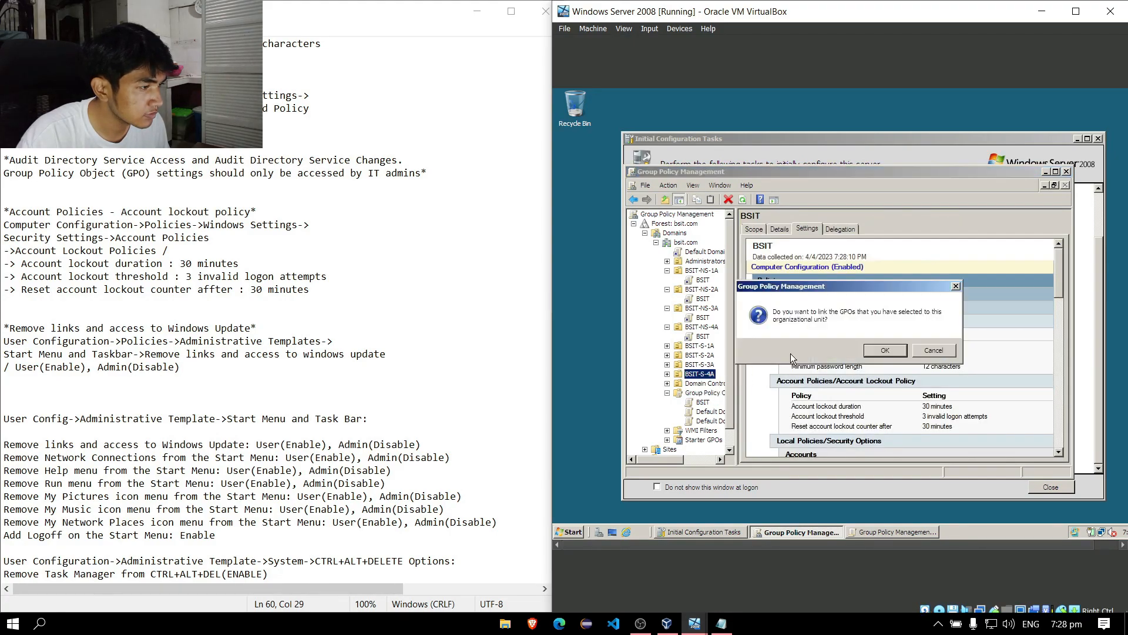
{"action": "left_click", "coordinate": [884, 350]}
{"action": "left_click", "coordinate": [916, 254]}
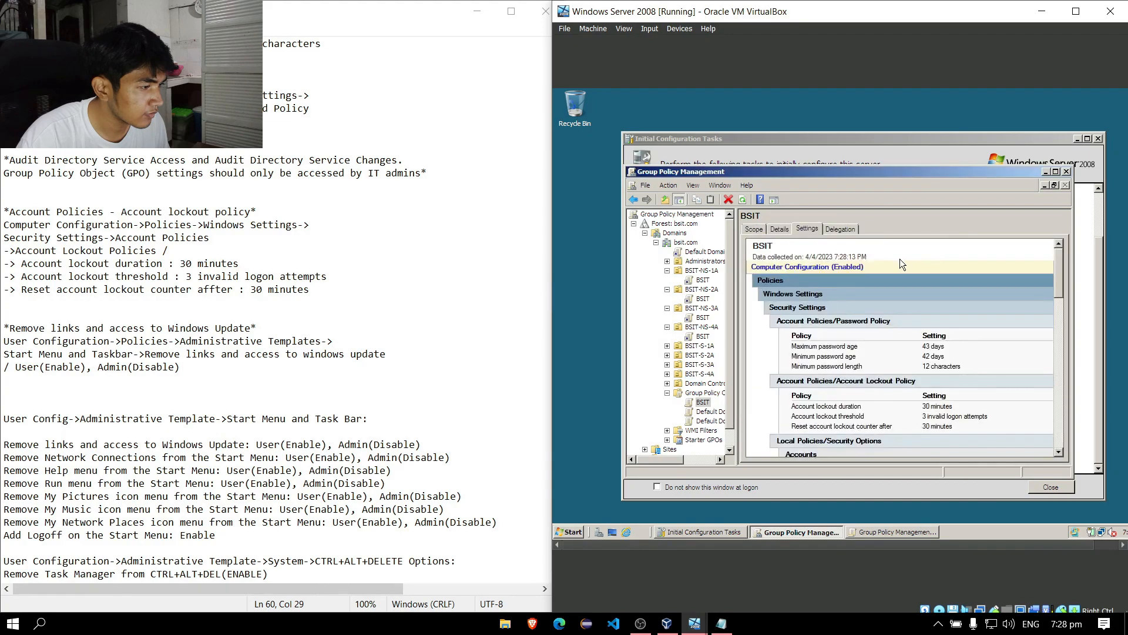
Expand BSIT-S-1A through BSIT-S-4A to verify each shows the BSIT link.
{"action": "left_click", "coordinate": [667, 345]}
{"action": "left_click", "coordinate": [666, 364]}
{"action": "left_click", "coordinate": [667, 383]}
{"action": "left_click", "coordinate": [668, 403]}
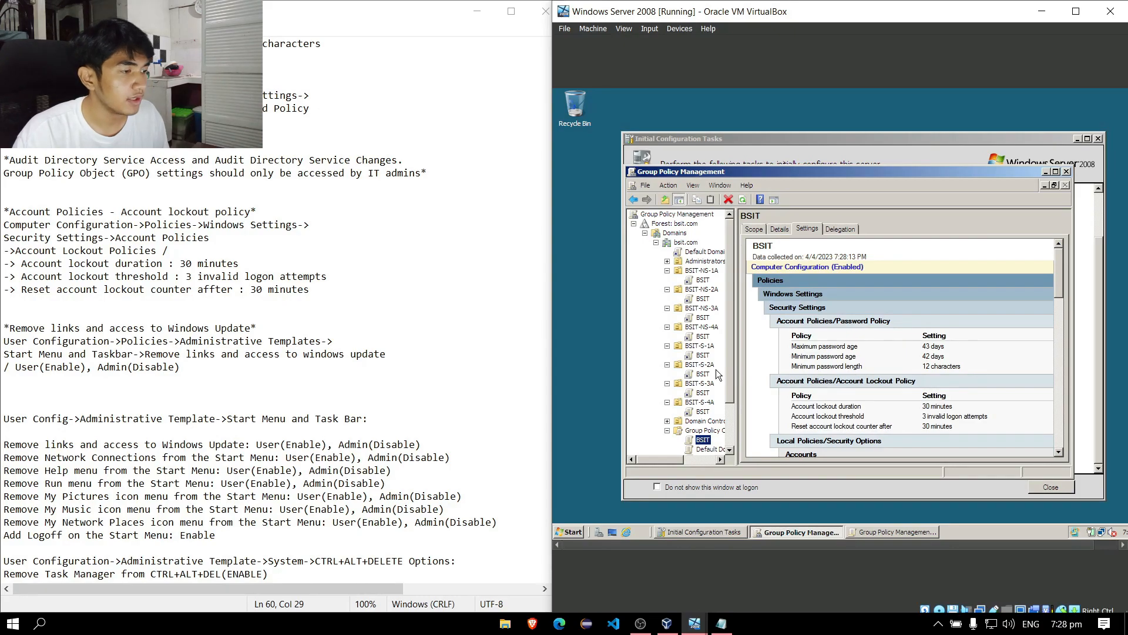
{"action": "left_click_drag", "start_coordinate": [730, 378], "coordinate": [728, 428]}
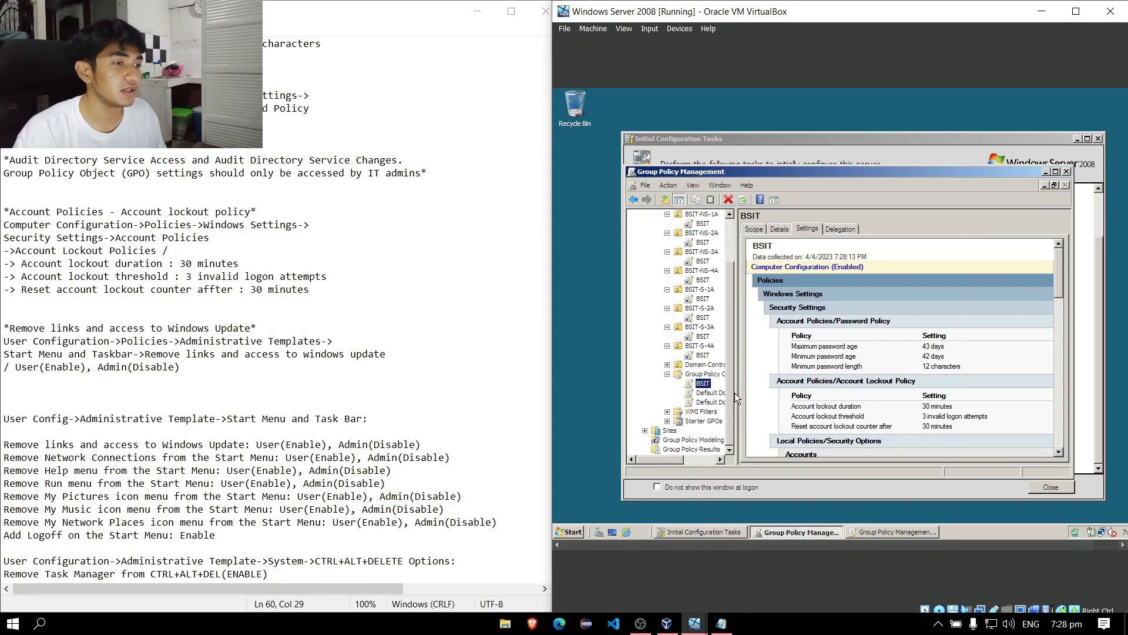
{"action": "left_click_drag", "start_coordinate": [731, 390], "coordinate": [733, 351]}
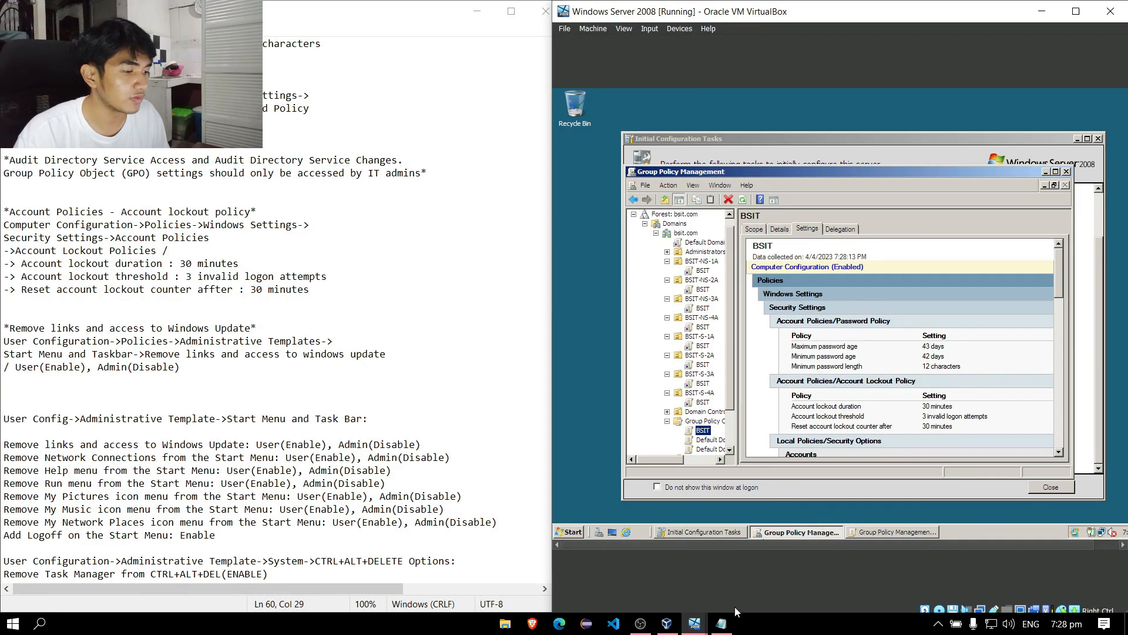
Switch to the Windows 7 VM and send it Ctrl-Alt-Del through the Input > Keyboard menu.
{"action": "mouse_move", "coordinate": [705, 621]}
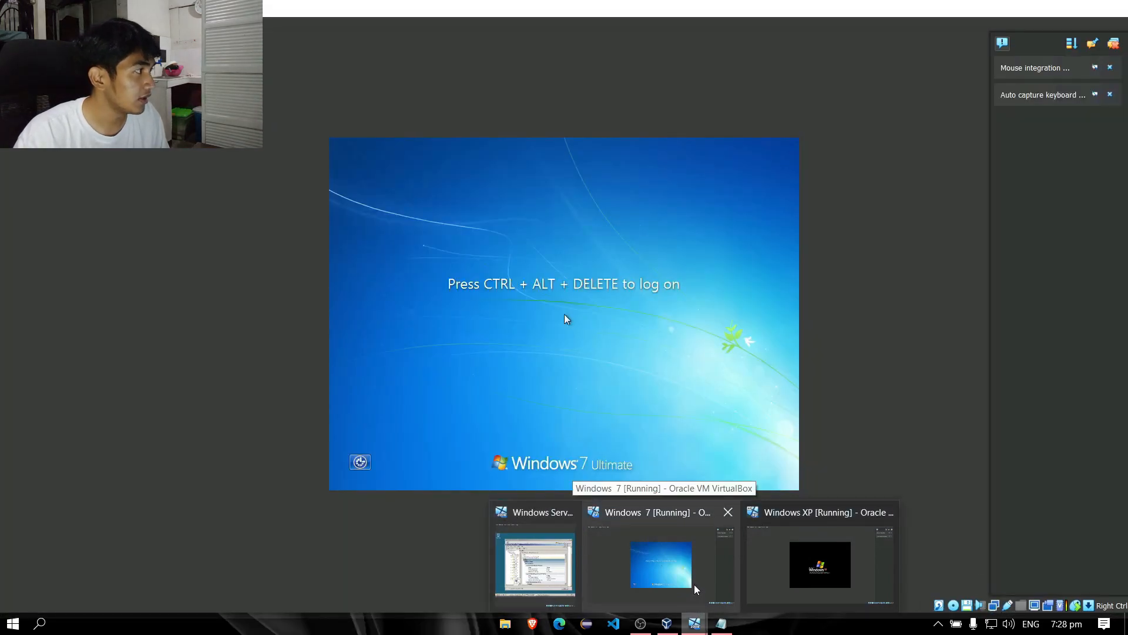
{"action": "left_click", "coordinate": [696, 588]}
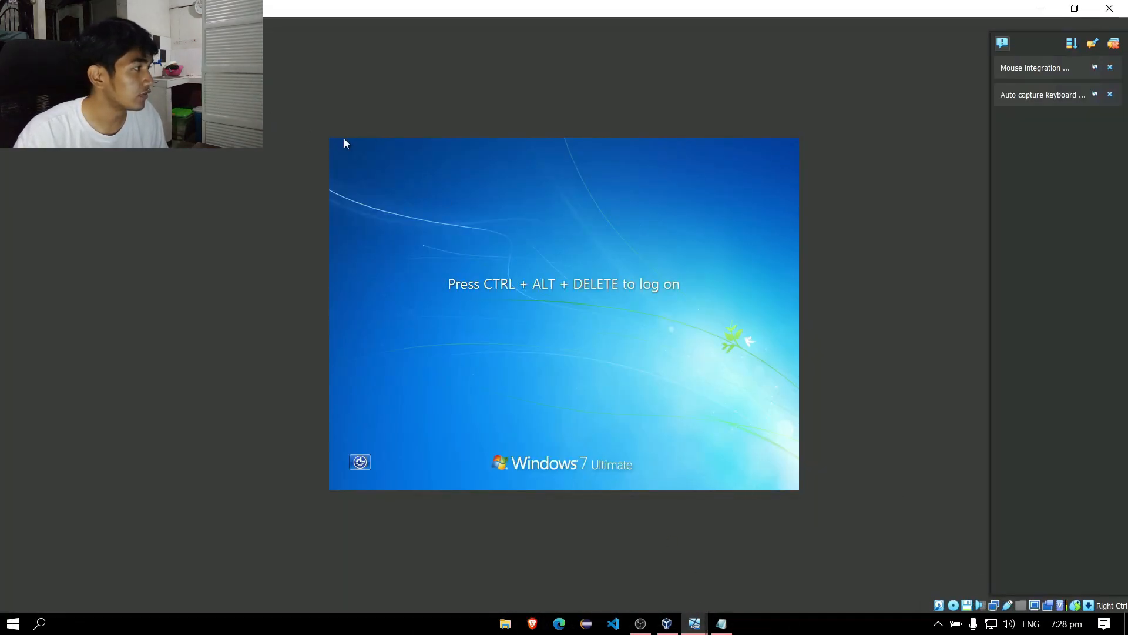
{"action": "left_click", "coordinate": [122, 23]}
{"action": "mouse_move", "coordinate": [114, 37]}
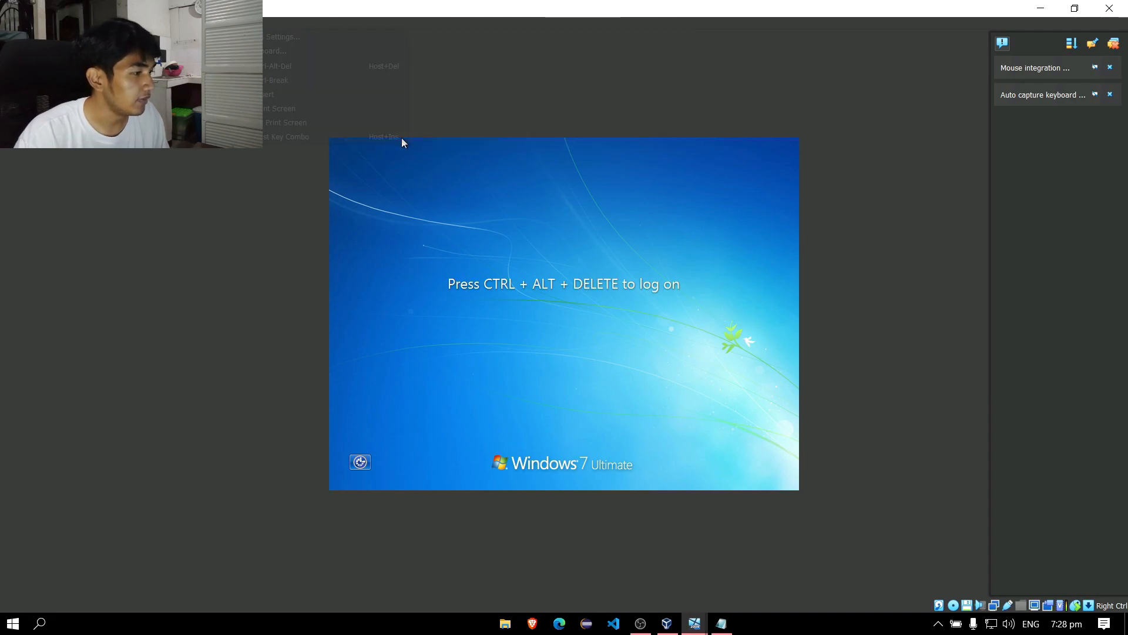
{"action": "left_click", "coordinate": [292, 65]}
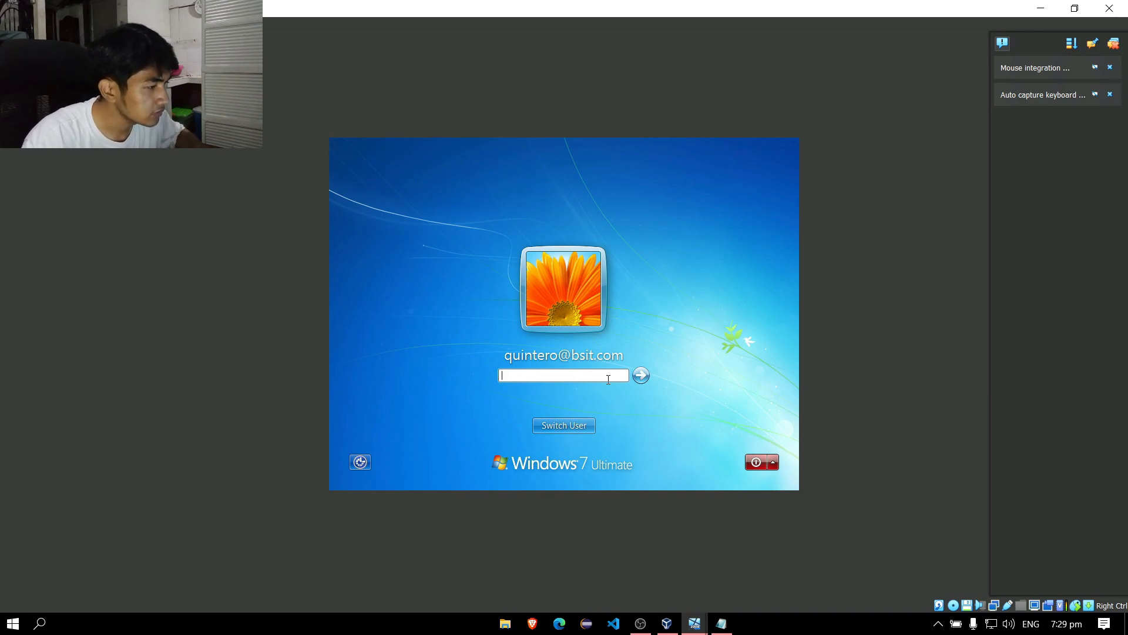
Enter the shown account's password twice, dismissing both incorrect-password messages.
{"action": "type", "text": "•••"}
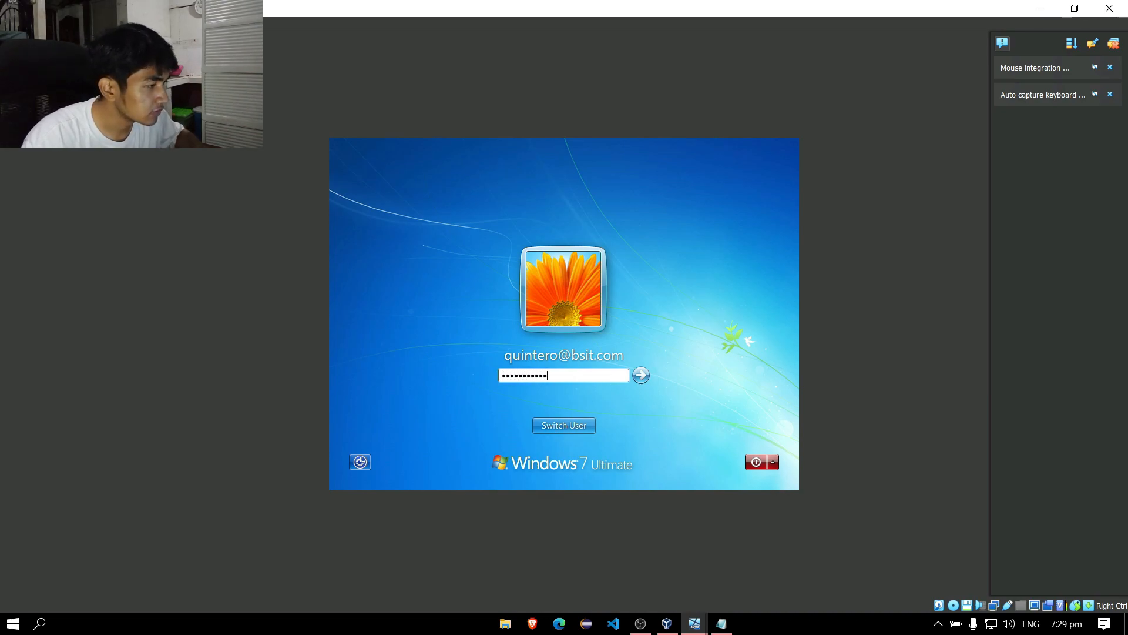
{"action": "left_click", "coordinate": [639, 376]}
{"action": "left_click", "coordinate": [590, 425]}
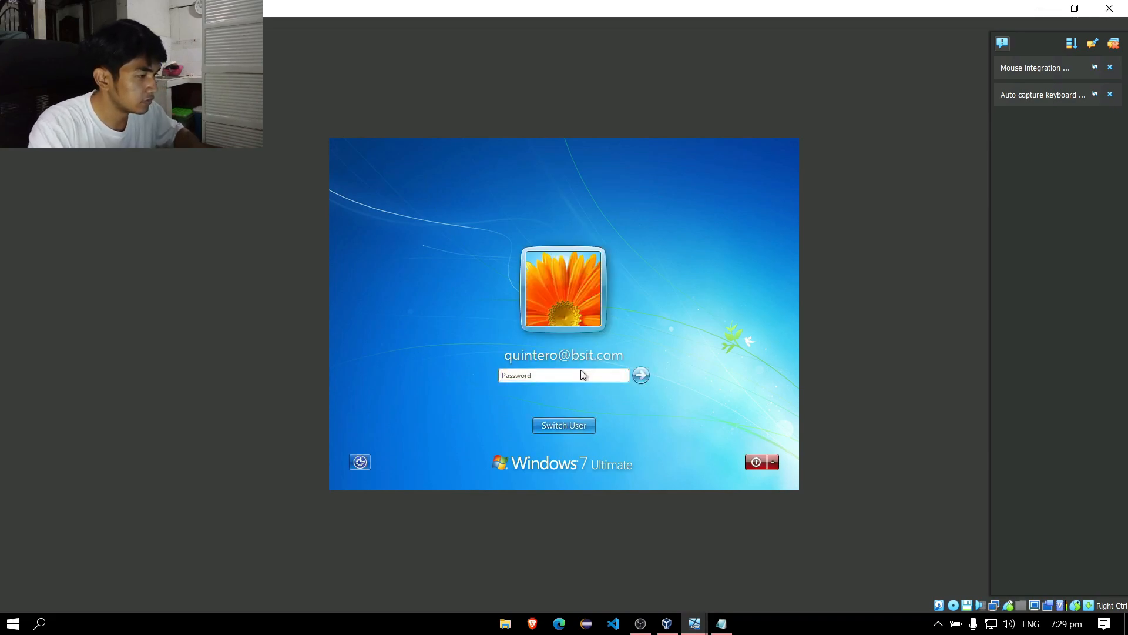
{"action": "type", "text": "••••••••••"}
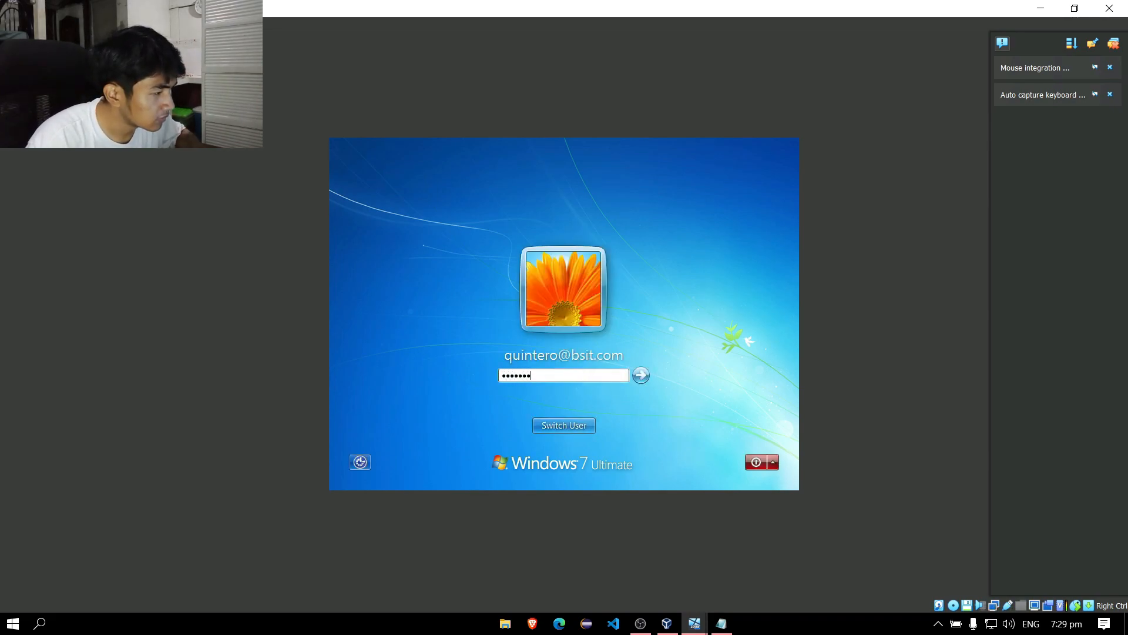
{"action": "key", "text": "Return"}
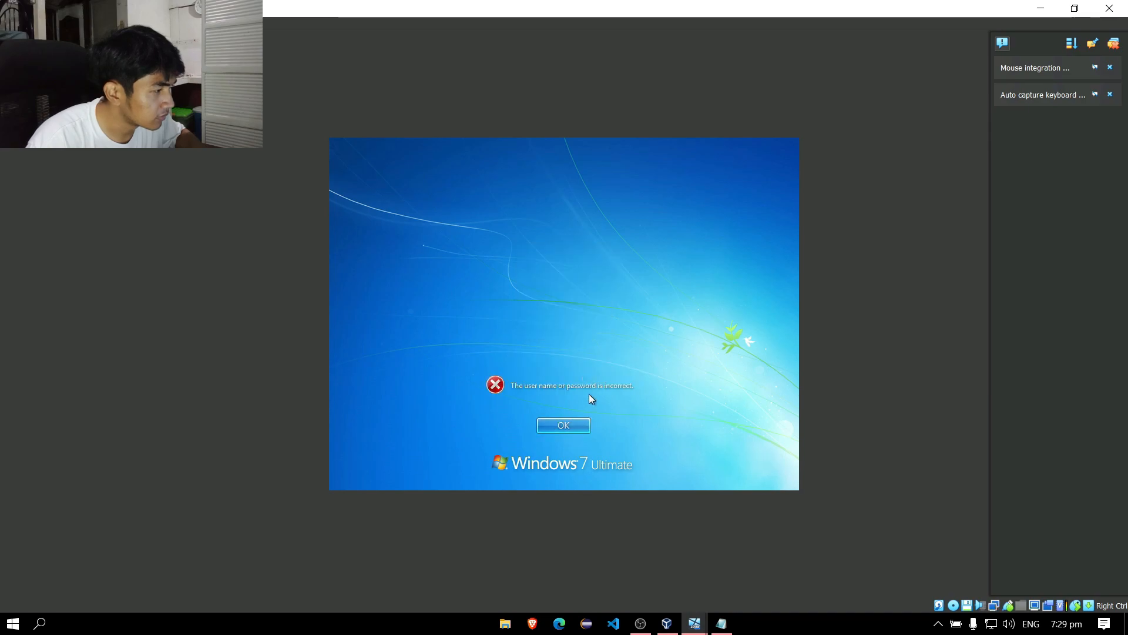
{"action": "left_click", "coordinate": [570, 425]}
Switch to Other User and log on with a different bsit.com domain user name and password.
{"action": "left_click", "coordinate": [582, 427]}
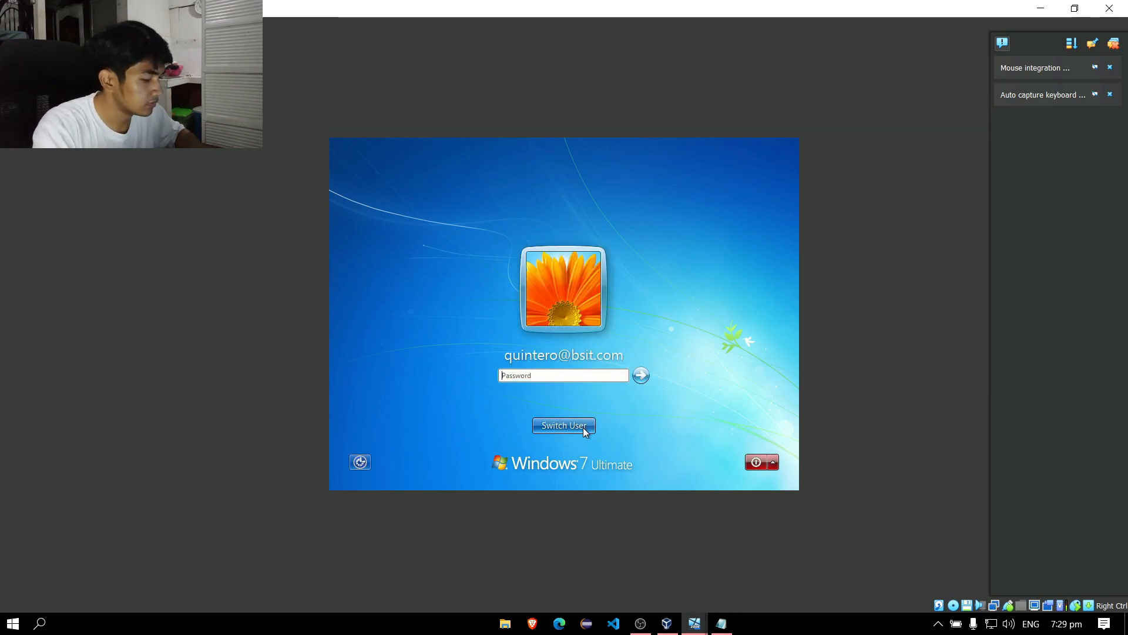
{"action": "left_click", "coordinate": [611, 347]}
{"action": "left_click", "coordinate": [586, 339]}
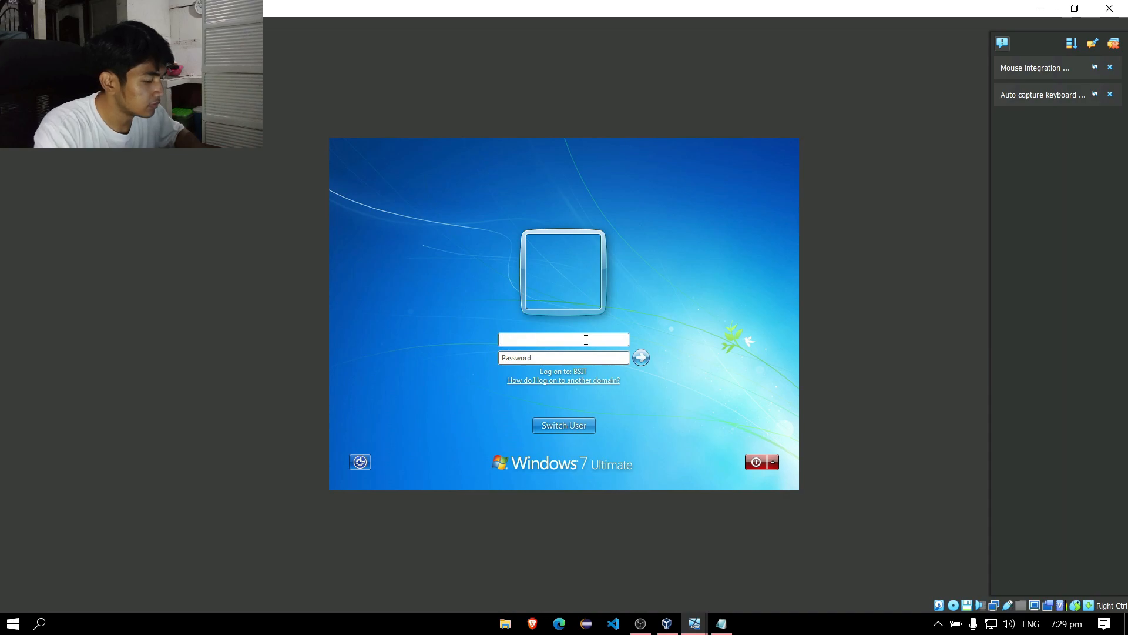
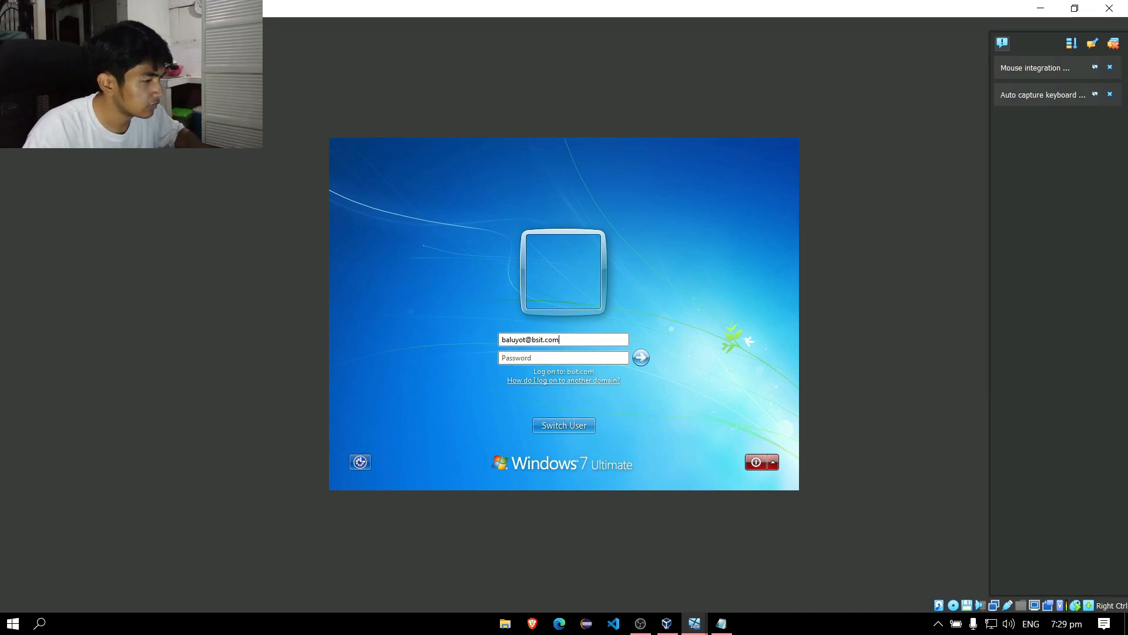
{"action": "type", "text": "••"}
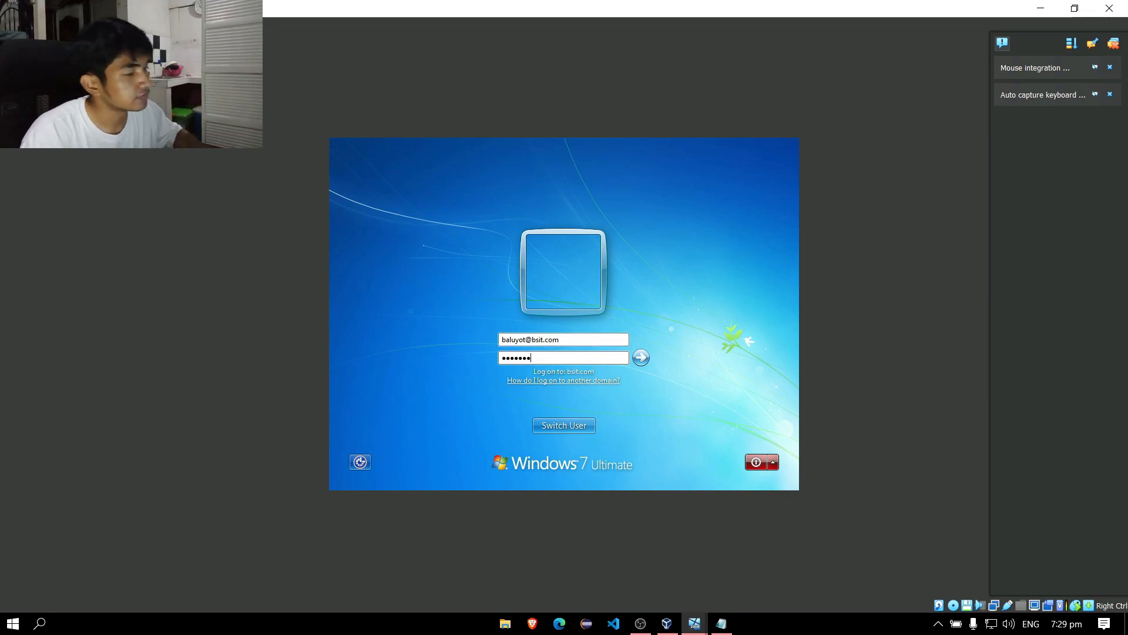
{"action": "type", "text": "•••••••••"}
{"action": "left_click", "coordinate": [640, 357]}
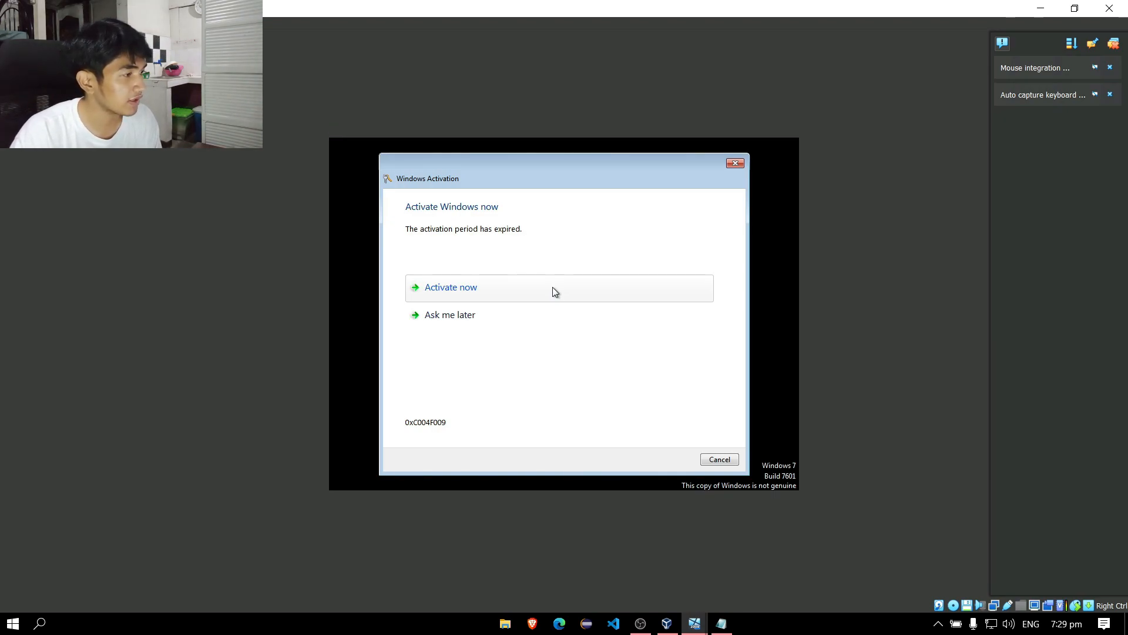
Choose Activate now, answer No to the User Account Control prompt, and close the Windows Activation window.
{"action": "left_click", "coordinate": [475, 292]}
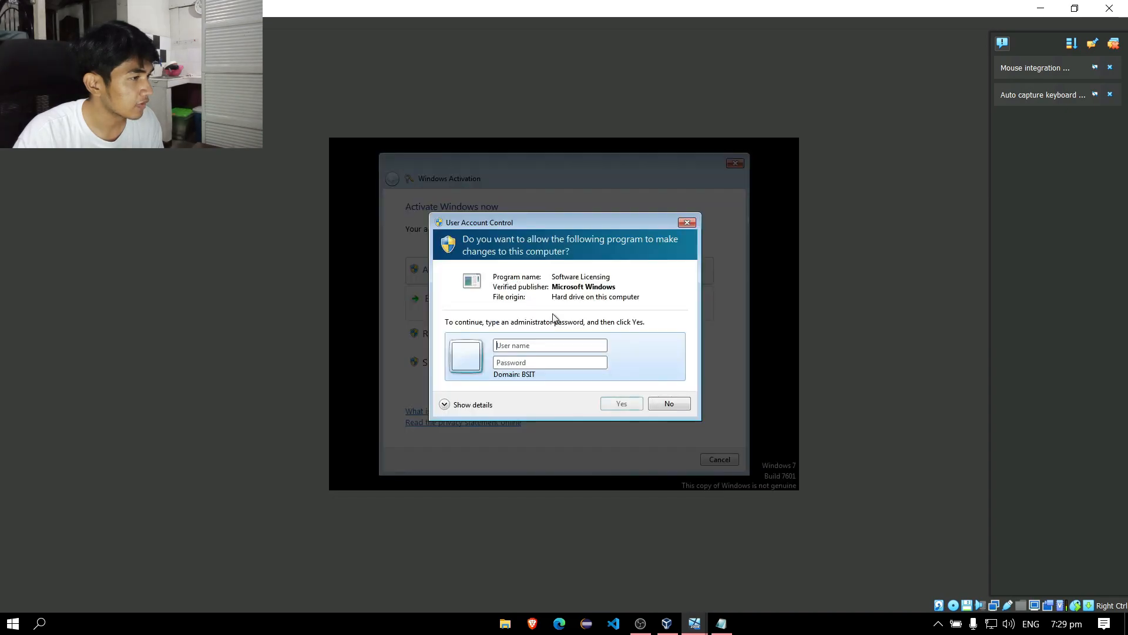
{"action": "left_click", "coordinate": [664, 407]}
{"action": "left_click", "coordinate": [736, 165]}
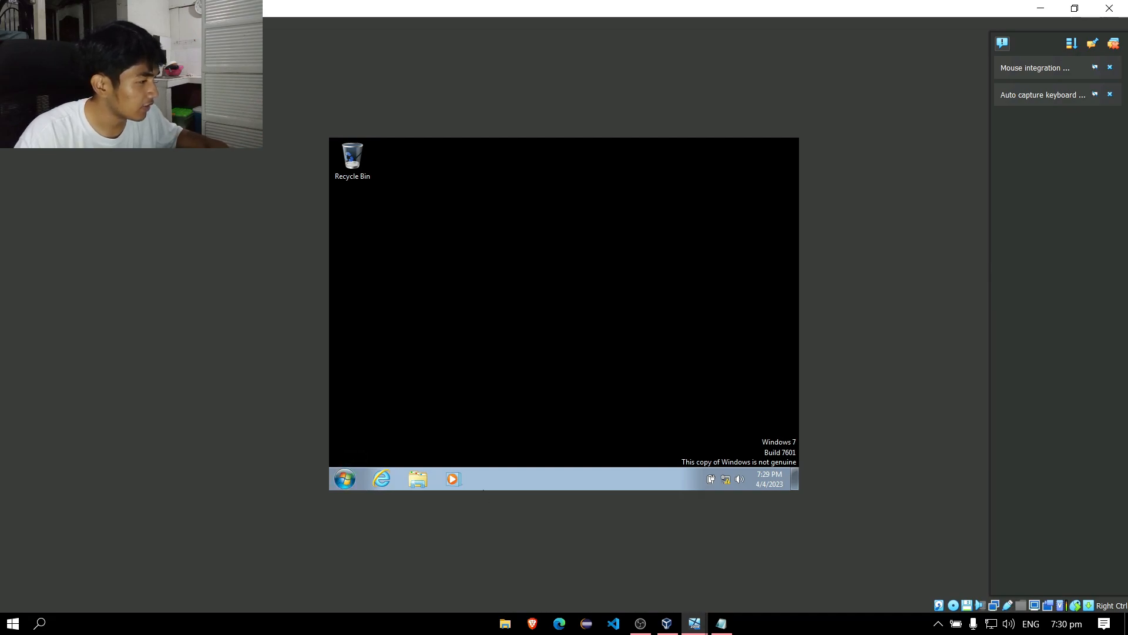
Try running 'command prompt' from the Run box, dismiss the cannot-find error, close Run, and open Start.
{"action": "key", "text": "super+r"}
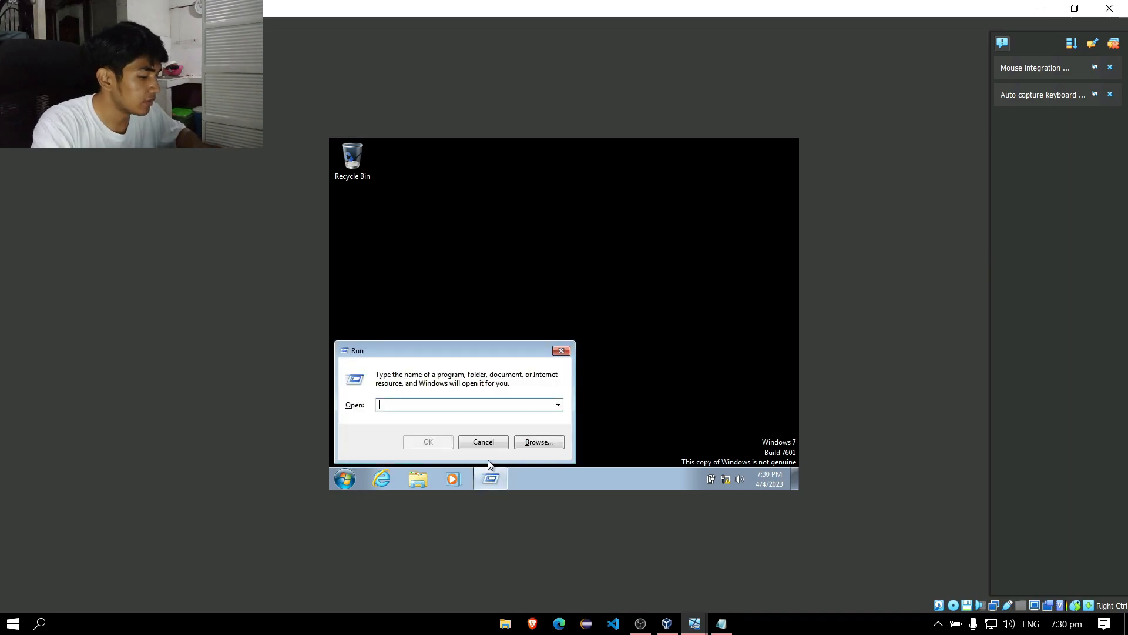
{"action": "type", "text": "c"}
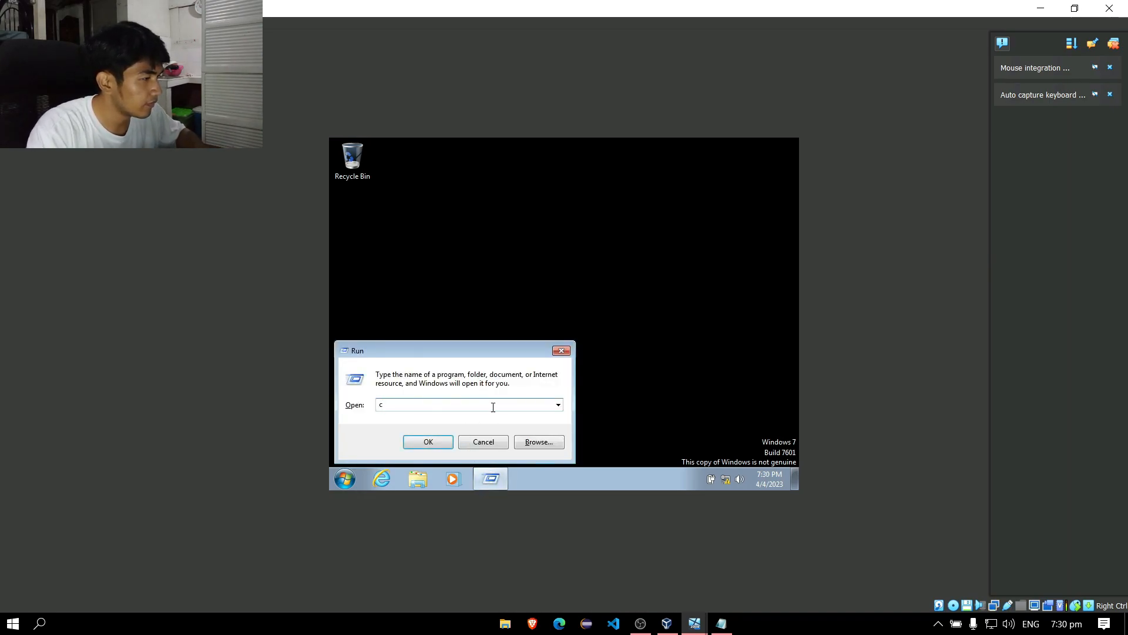
{"action": "type", "text": "ommand prompt"}
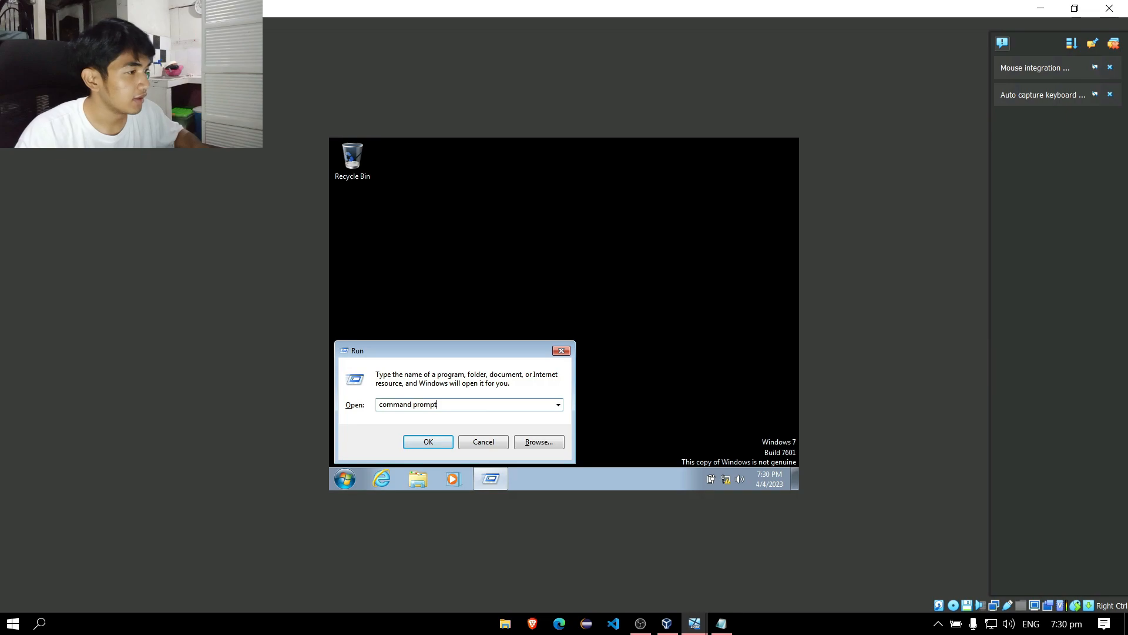
{"action": "key", "text": "Return"}
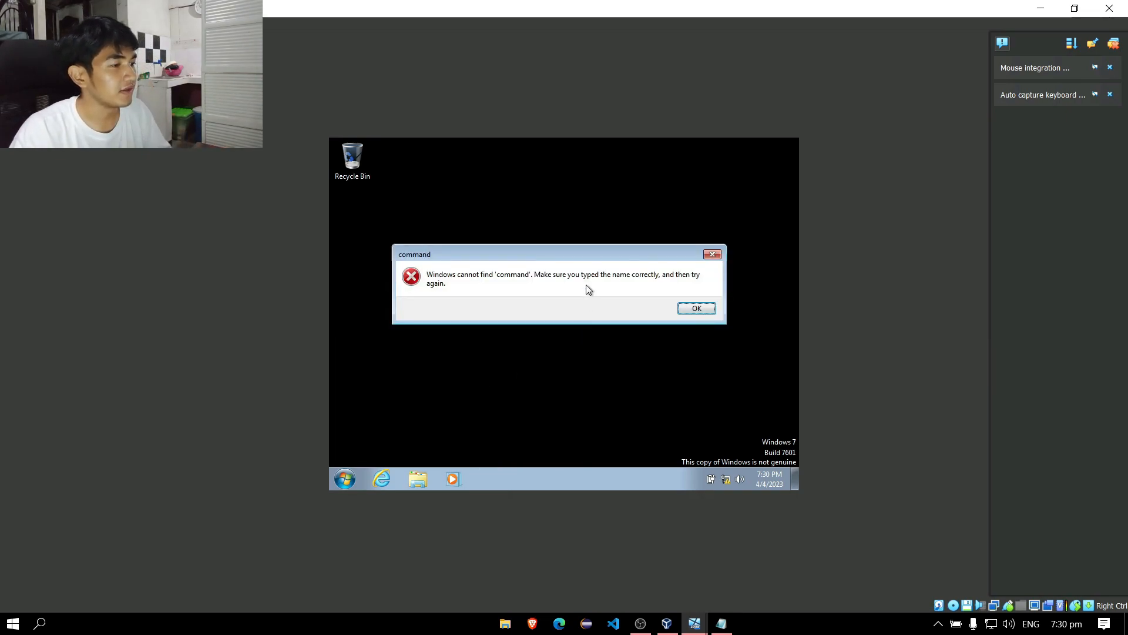
{"action": "left_click_drag", "start_coordinate": [577, 262], "coordinate": [582, 275]}
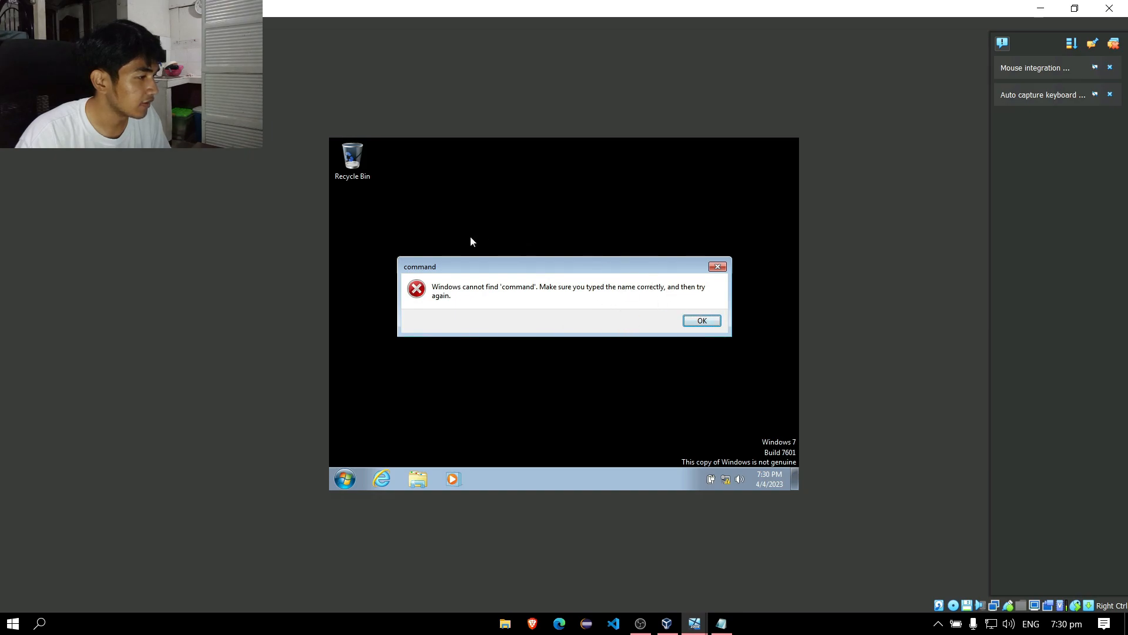
{"action": "left_click", "coordinate": [711, 325]}
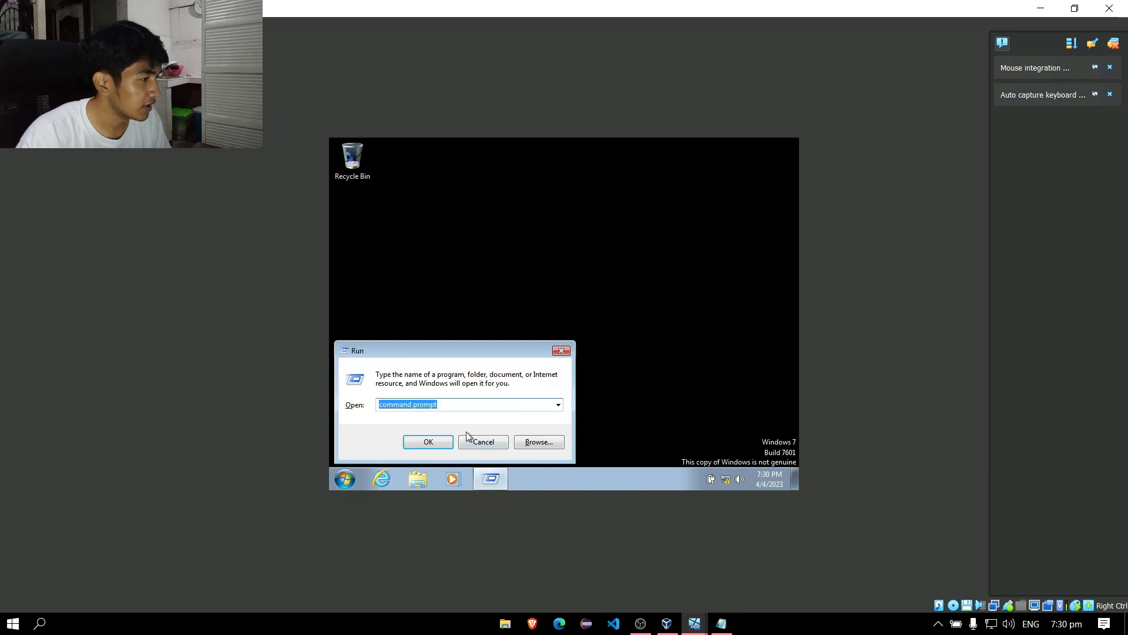
{"action": "left_click", "coordinate": [561, 350]}
{"action": "left_click", "coordinate": [354, 481]}
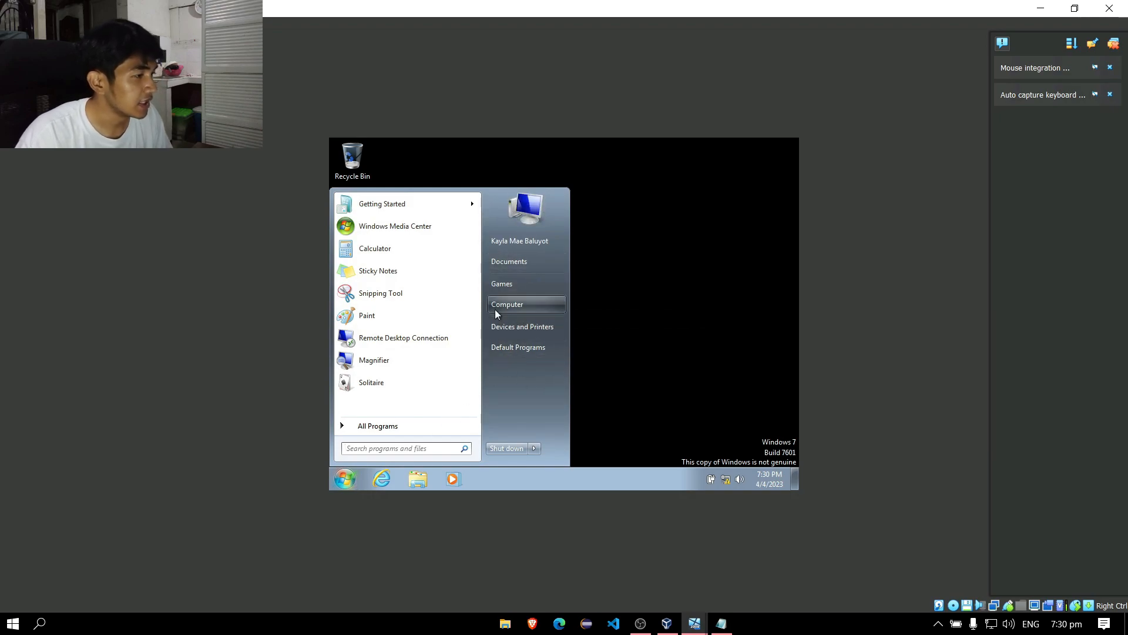
Try Personalize from the desktop context menu and dismiss the Restrictions and unspecified error messages.
{"action": "left_click", "coordinate": [622, 227]}
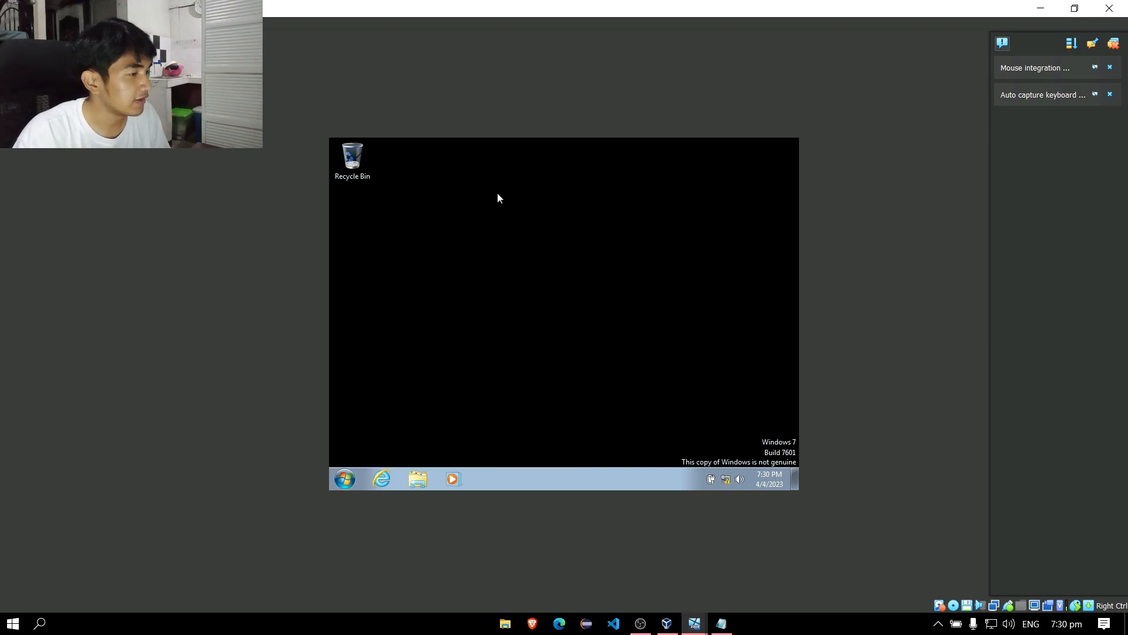
{"action": "right_click", "coordinate": [498, 198]}
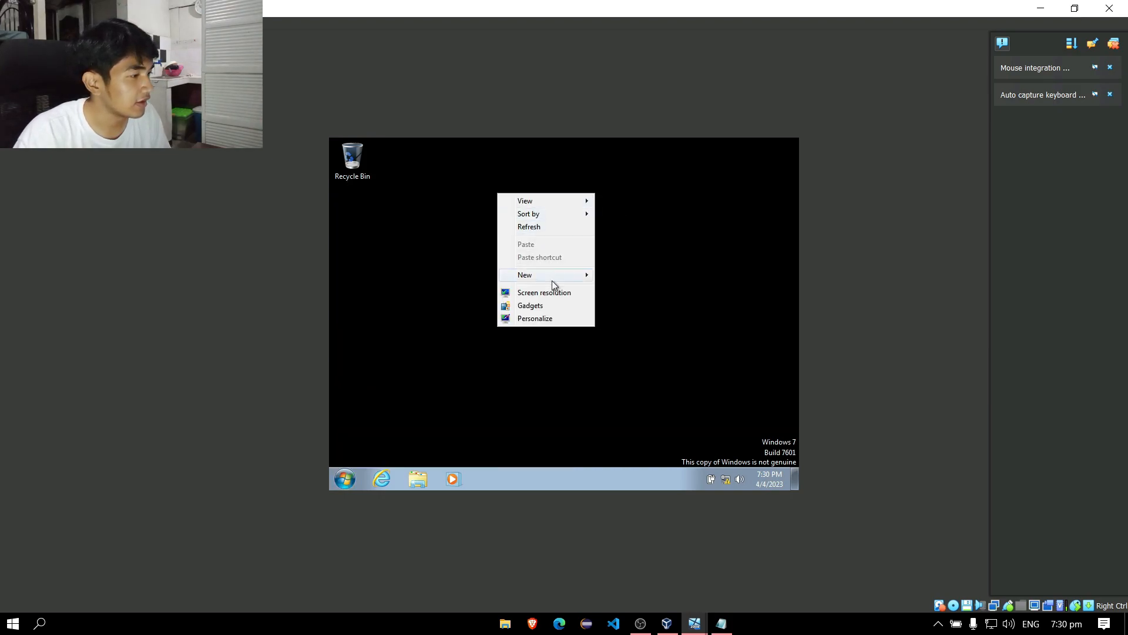
{"action": "left_click", "coordinate": [543, 320]}
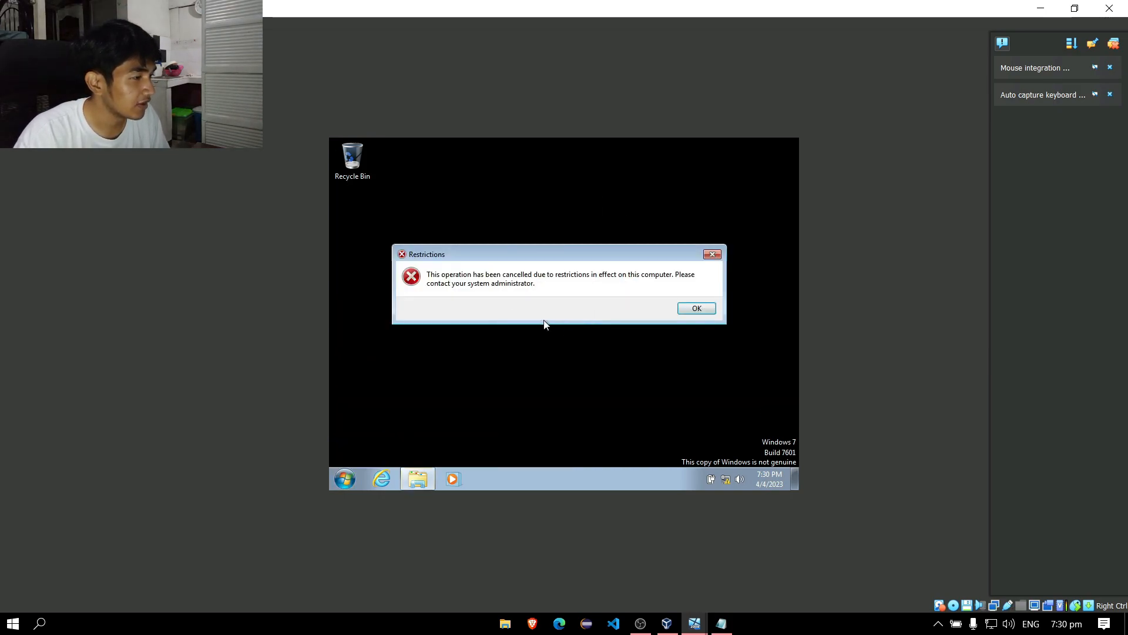
{"action": "mouse_move", "coordinate": [606, 250]}
{"action": "left_mouse_down"}
{"action": "mouse_move", "coordinate": [639, 259]}
{"action": "mouse_move", "coordinate": [625, 258]}
{"action": "left_mouse_up"}
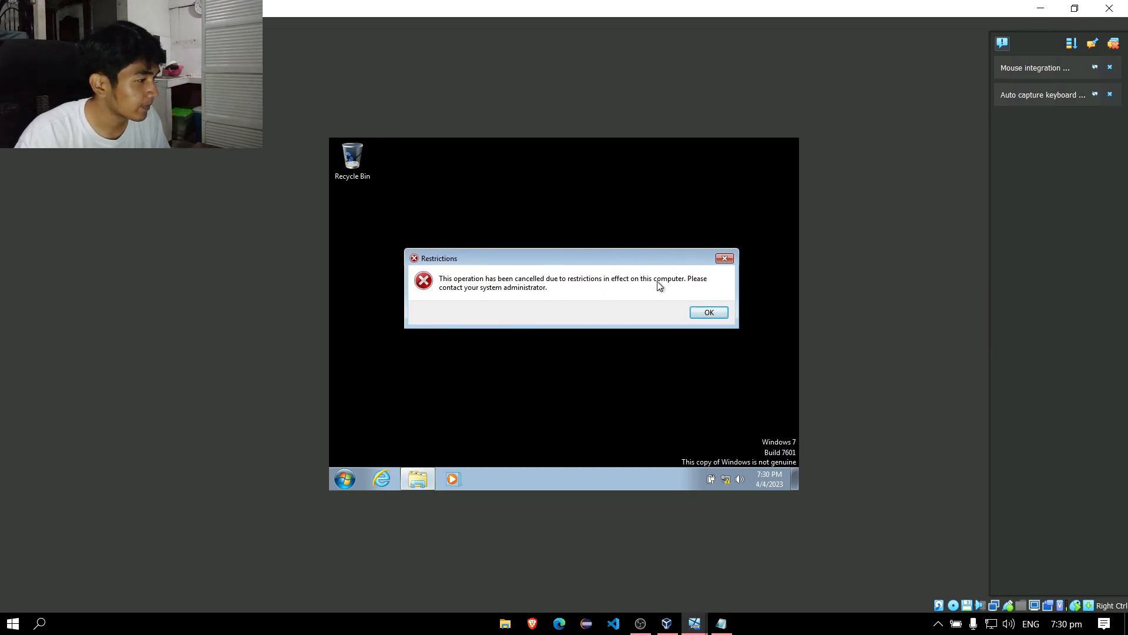
{"action": "left_click", "coordinate": [703, 313]}
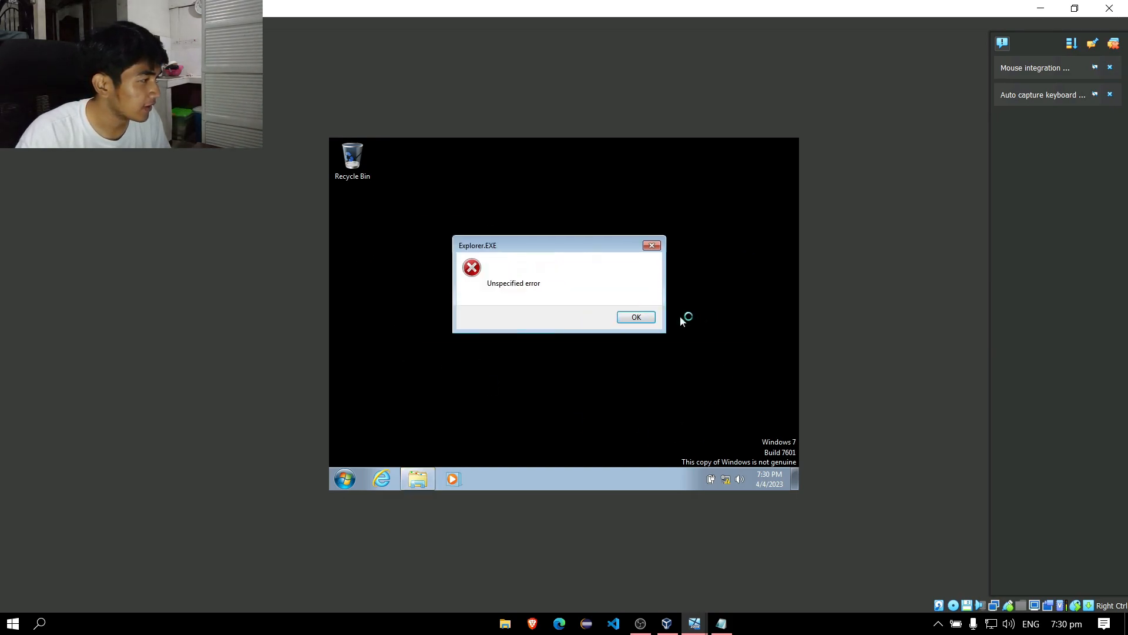
{"action": "left_click", "coordinate": [632, 319]}
Search Start for 'music', open the Music library, then close its window.
{"action": "key", "text": "super"}
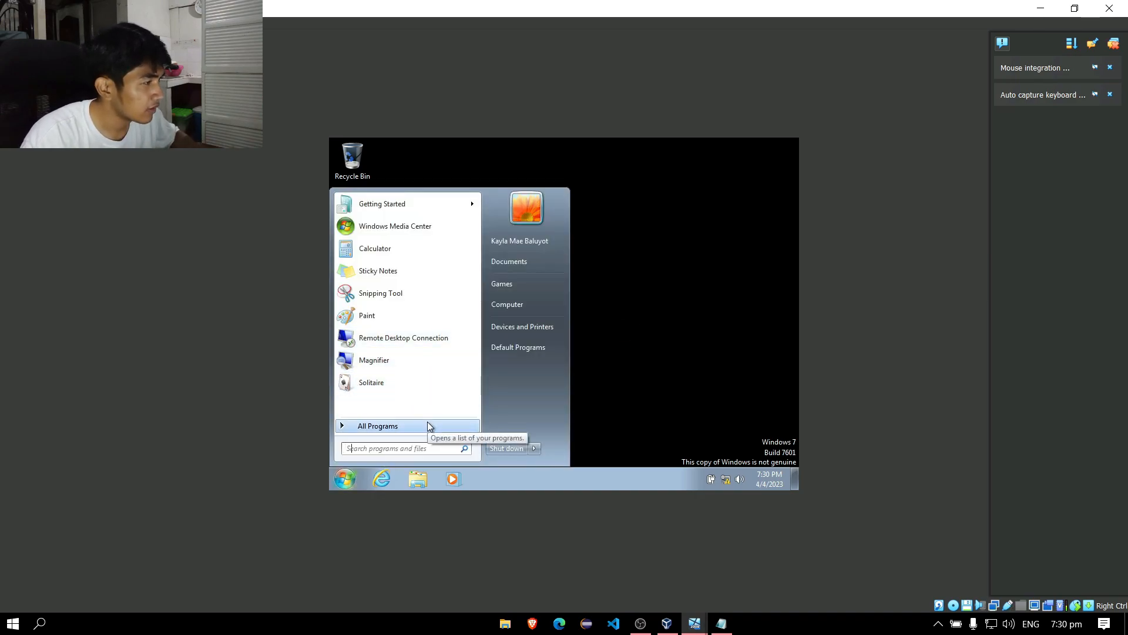
{"action": "type", "text": "music"}
{"action": "key", "text": "Return"}
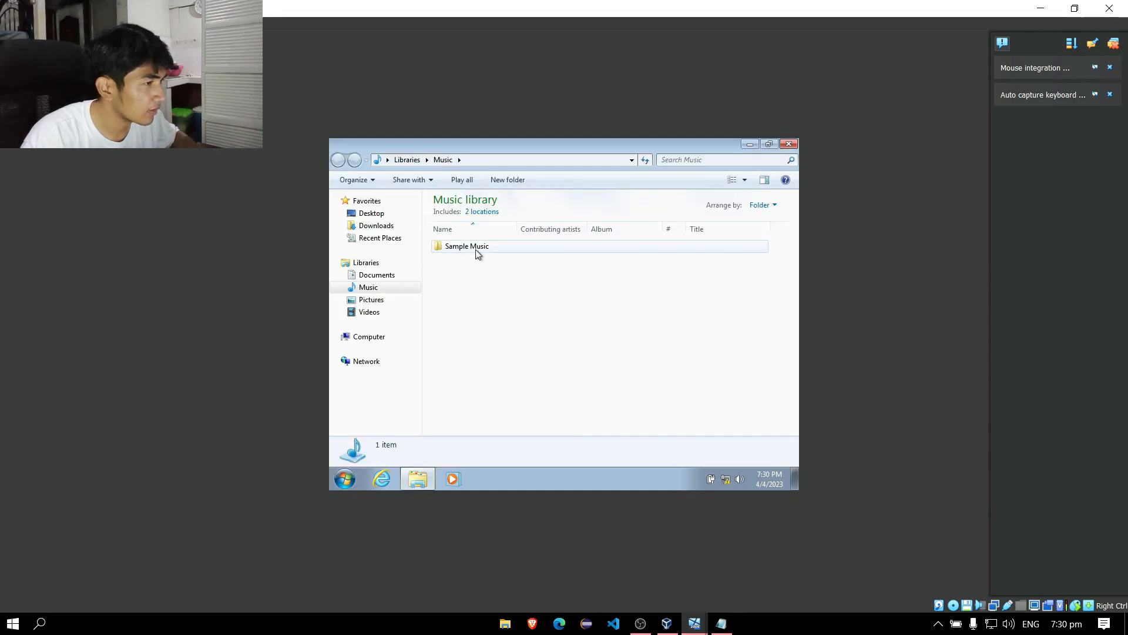
{"action": "right_click", "coordinate": [468, 290]}
{"action": "mouse_move", "coordinate": [467, 317]}
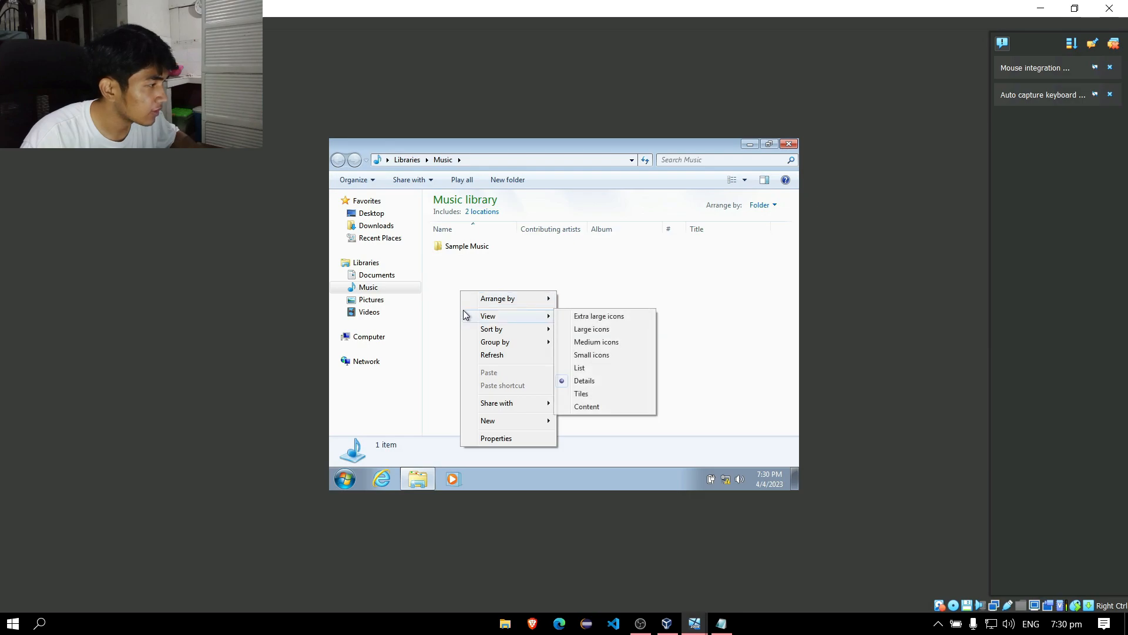
{"action": "left_click", "coordinate": [617, 281]}
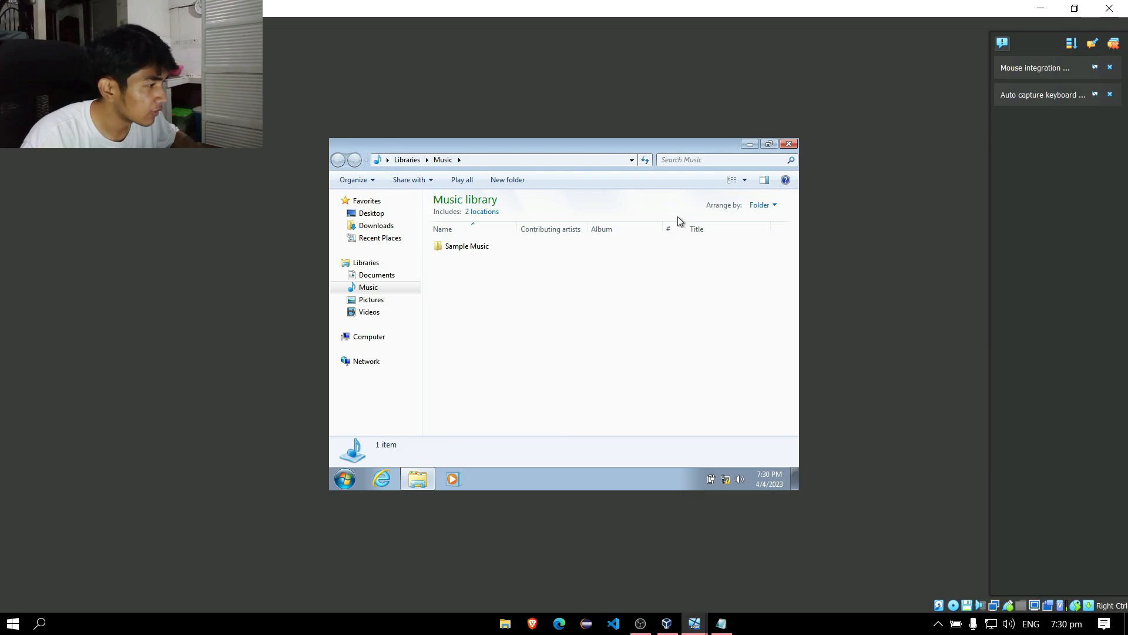
{"action": "right_click", "coordinate": [488, 271]}
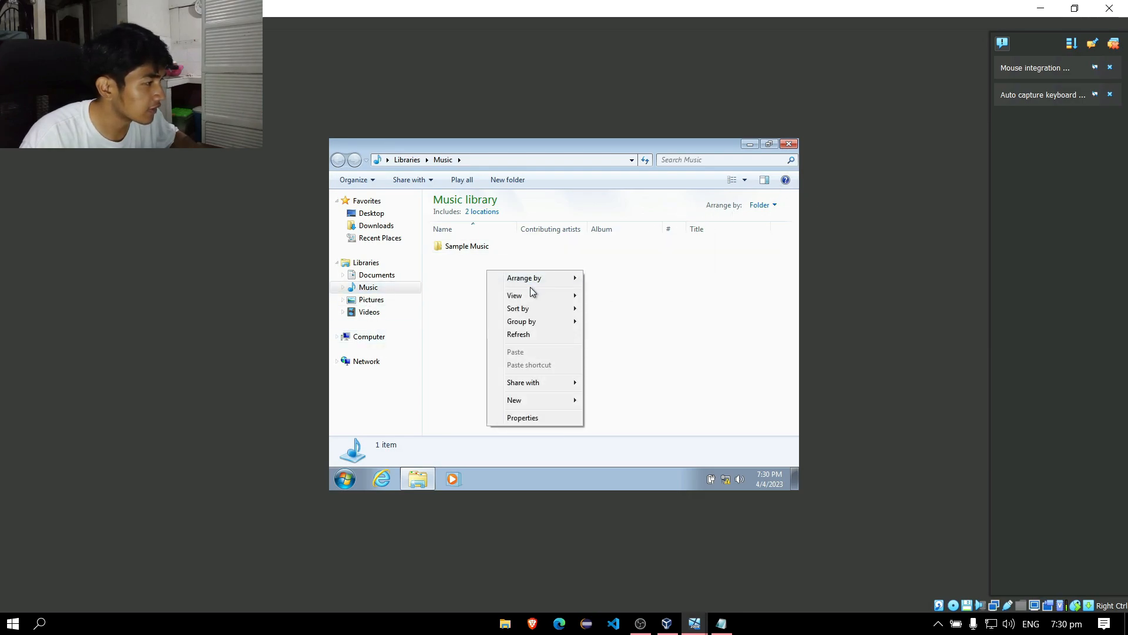
{"action": "left_click", "coordinate": [651, 277]}
{"action": "left_click", "coordinate": [790, 144]}
Refresh the desktop twice and launch Internet Explorer from the taskbar.
{"action": "right_click", "coordinate": [457, 244]}
{"action": "left_click", "coordinate": [516, 281]}
{"action": "right_click", "coordinate": [516, 281]}
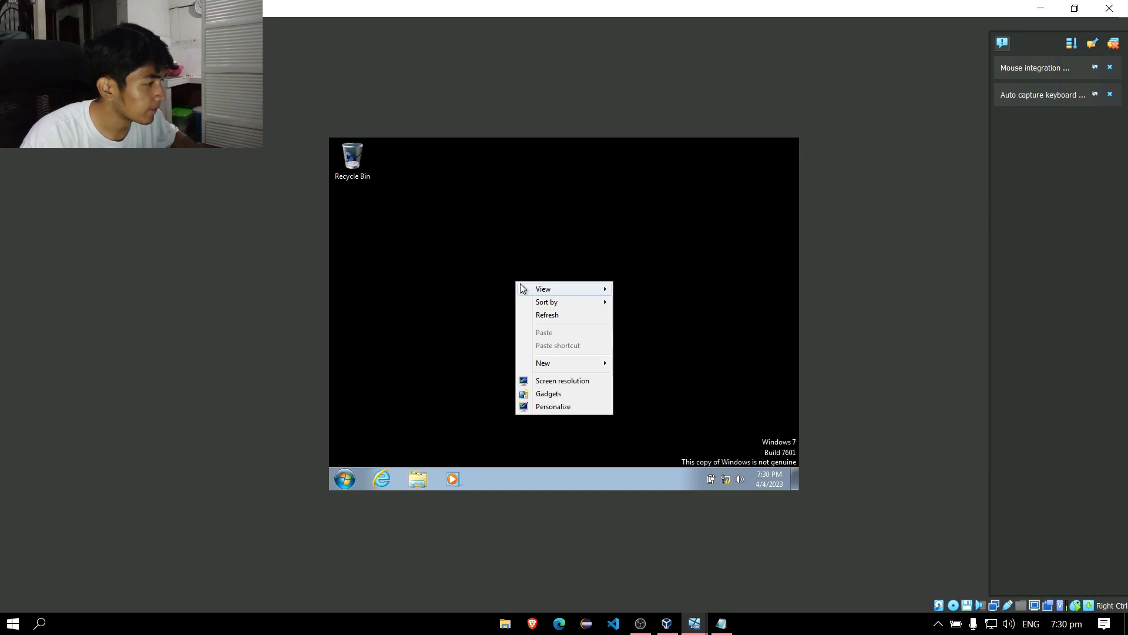
{"action": "left_click", "coordinate": [546, 316]}
{"action": "left_click", "coordinate": [383, 479]}
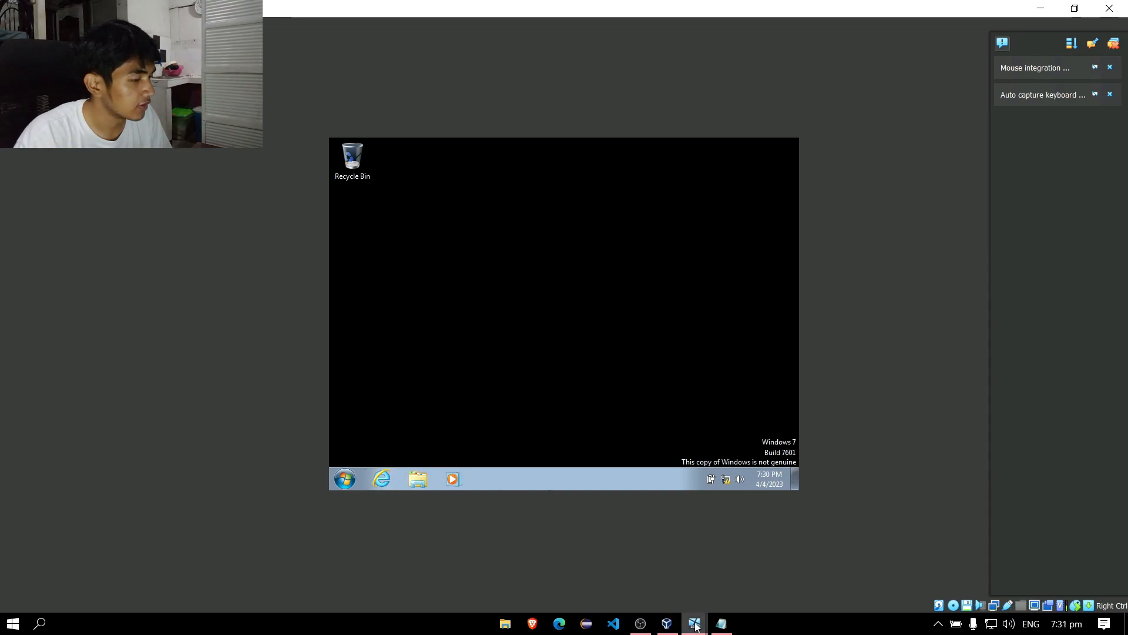
{"action": "mouse_move", "coordinate": [694, 623]}
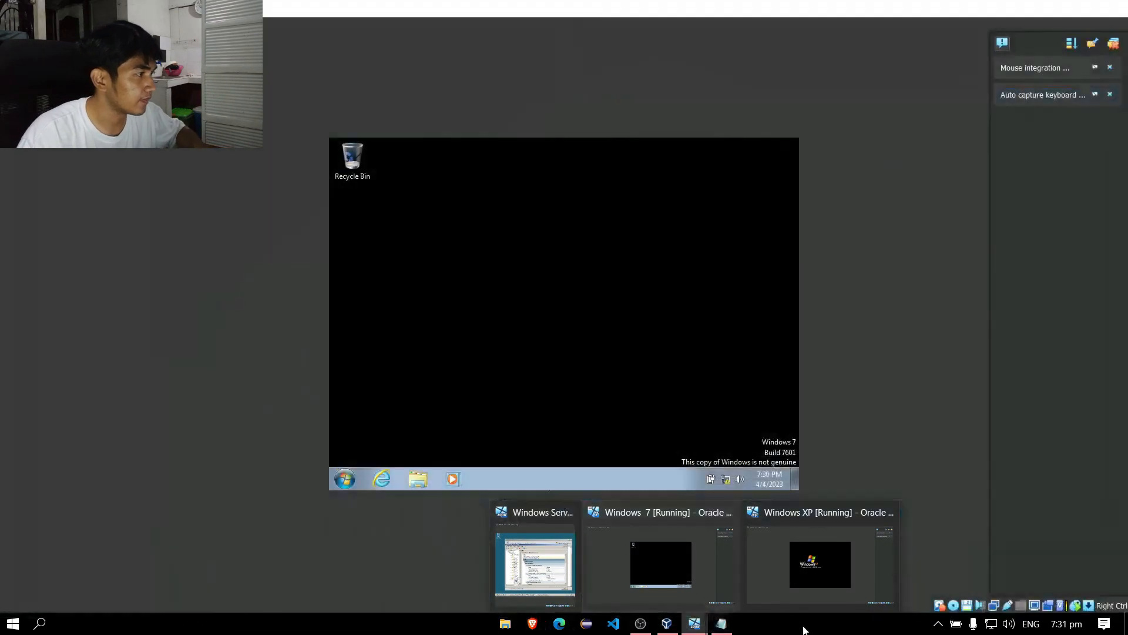
{"action": "left_click", "coordinate": [591, 534]}
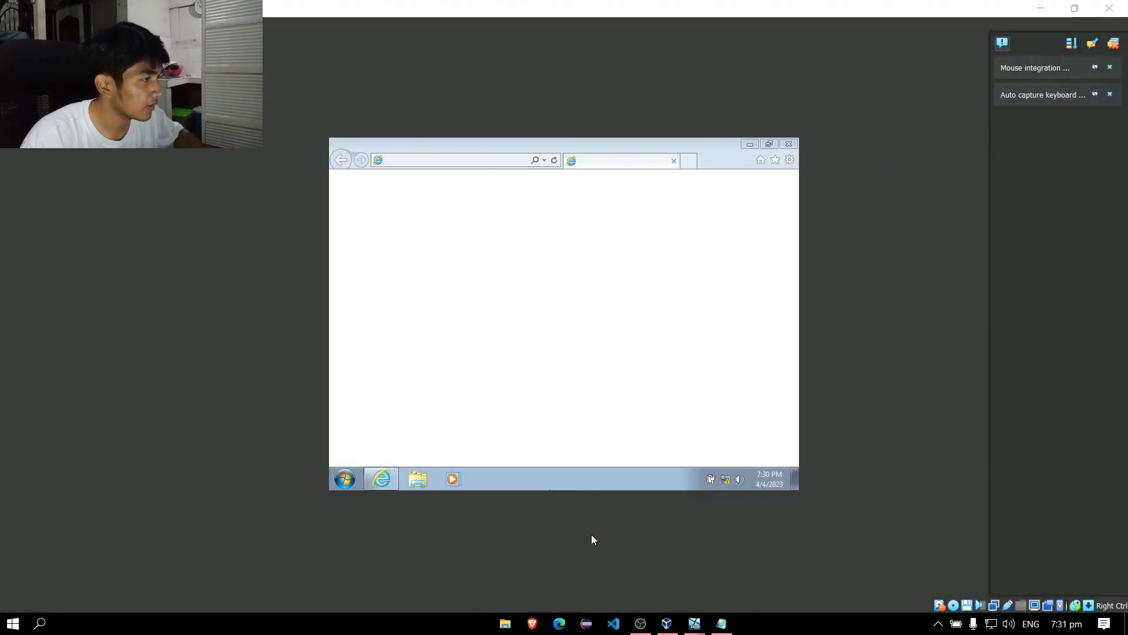
{"action": "left_click", "coordinate": [514, 161]}
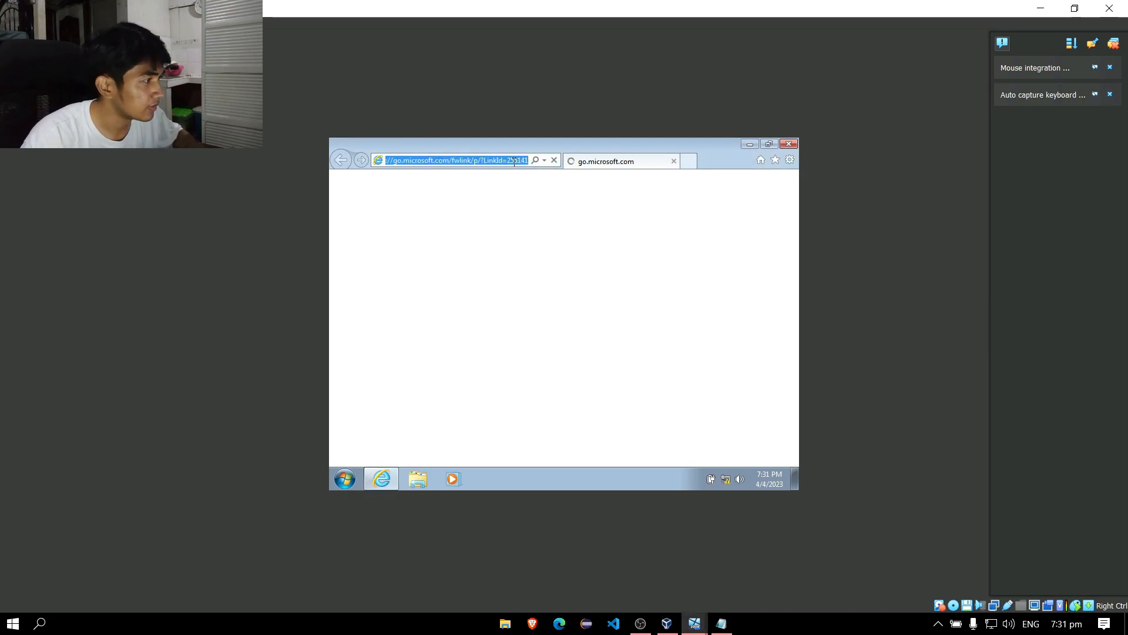
{"action": "type", "text": "bsit.com"}
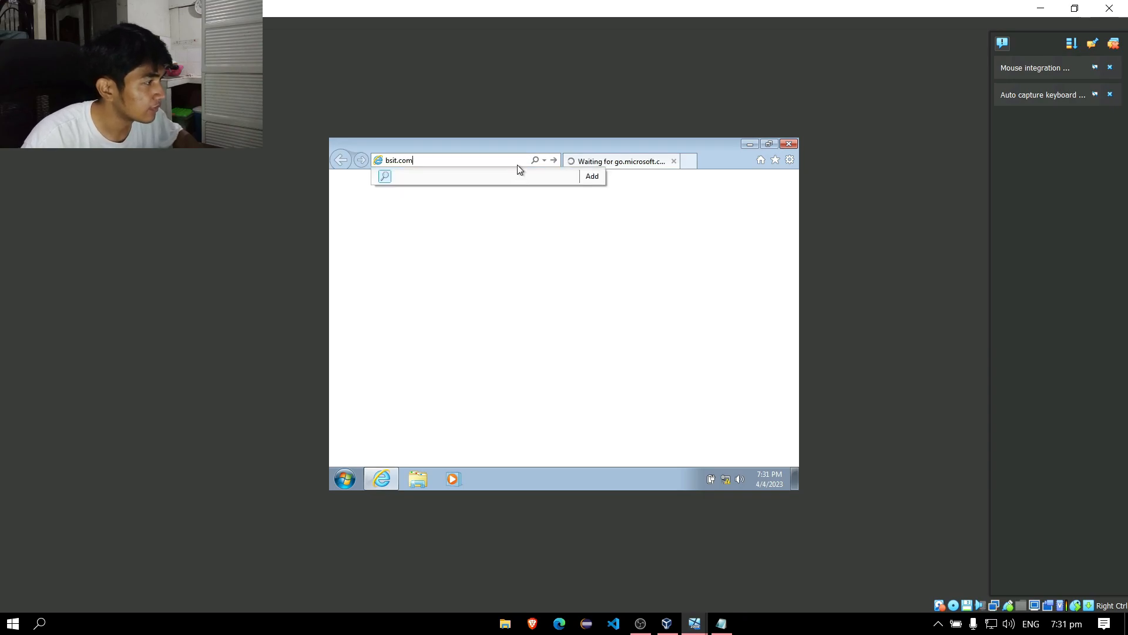
{"action": "key", "text": "Return"}
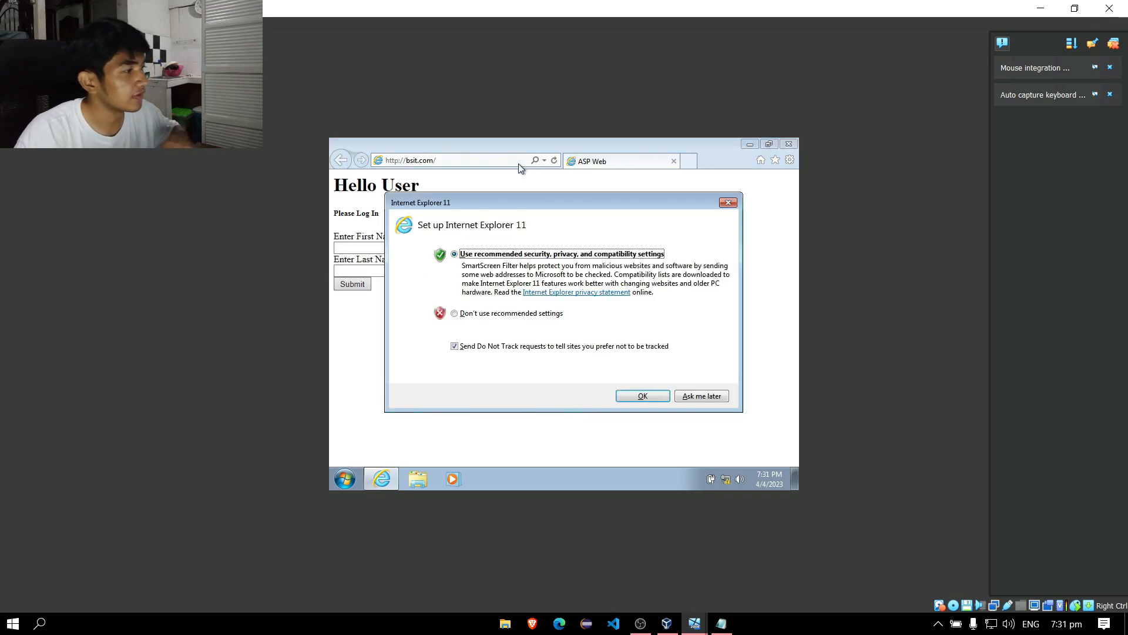
{"action": "left_click", "coordinate": [643, 397]}
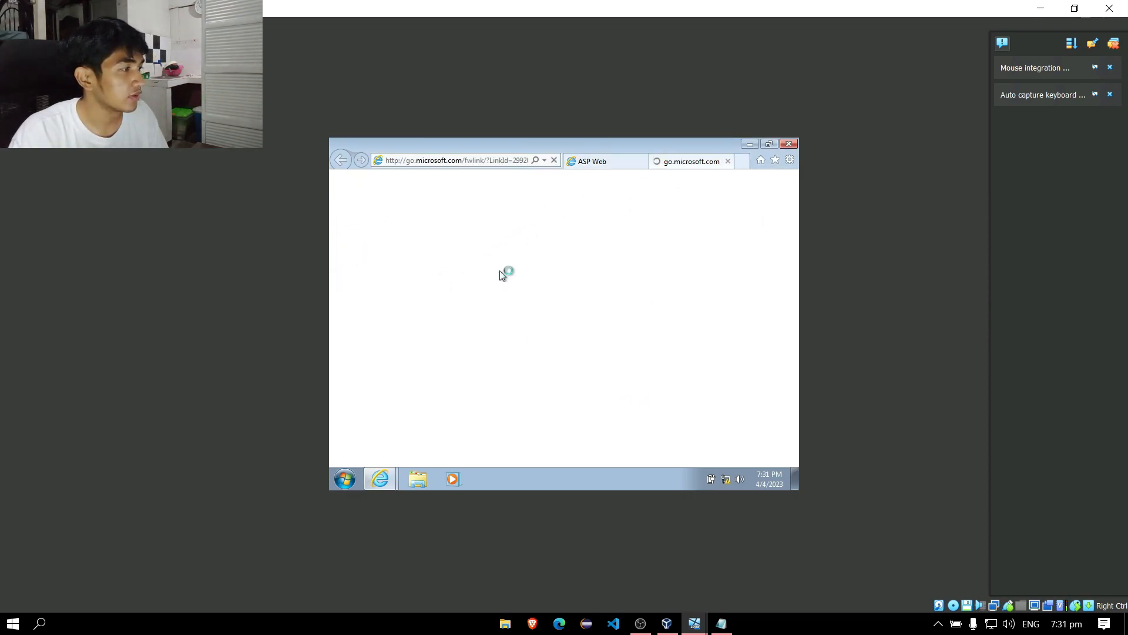
{"action": "left_click", "coordinate": [728, 161]}
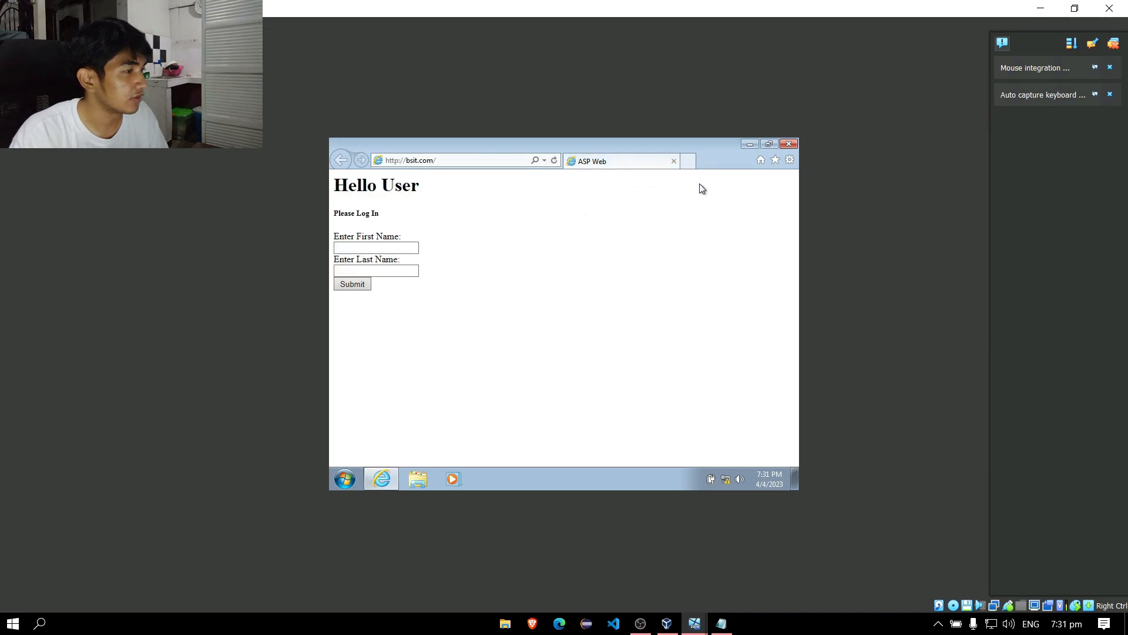
Close the browser, switch to the Windows XP VM, and send it Ctrl-Alt-Del.
{"action": "left_click", "coordinate": [789, 144]}
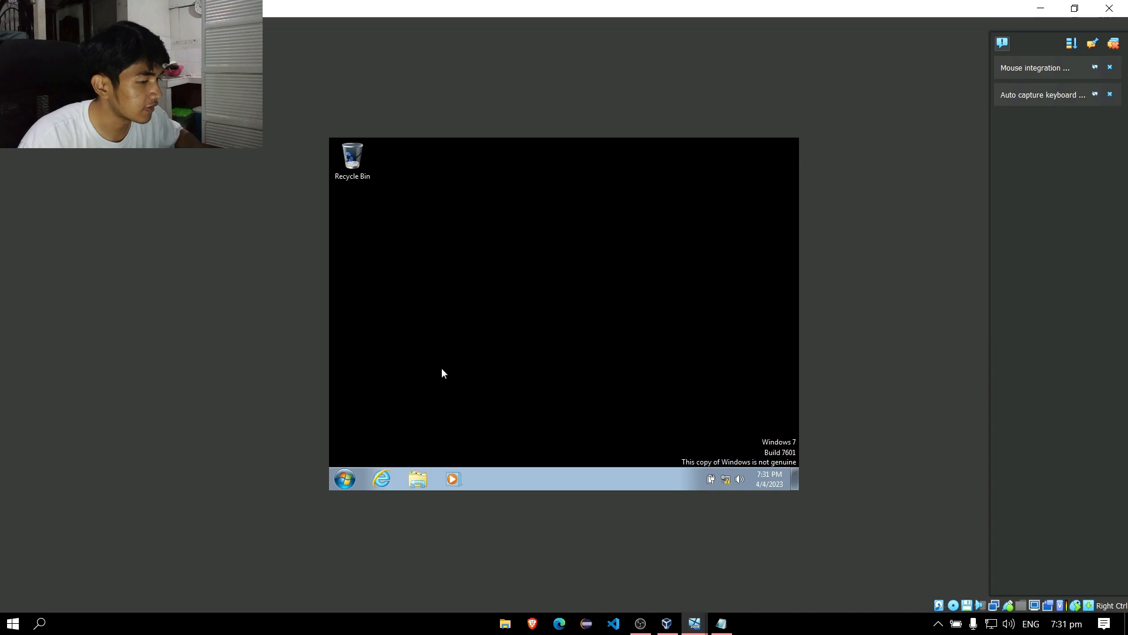
{"action": "mouse_move", "coordinate": [695, 622]}
{"action": "left_click", "coordinate": [787, 558]}
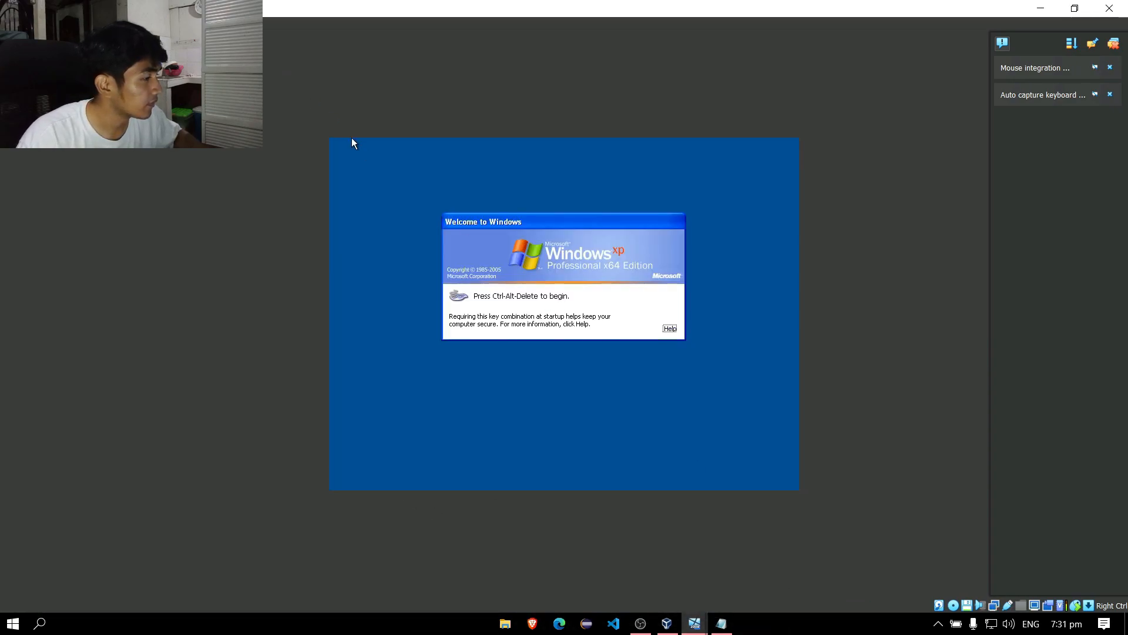
{"action": "left_click", "coordinate": [124, 23]}
{"action": "mouse_move", "coordinate": [117, 36]}
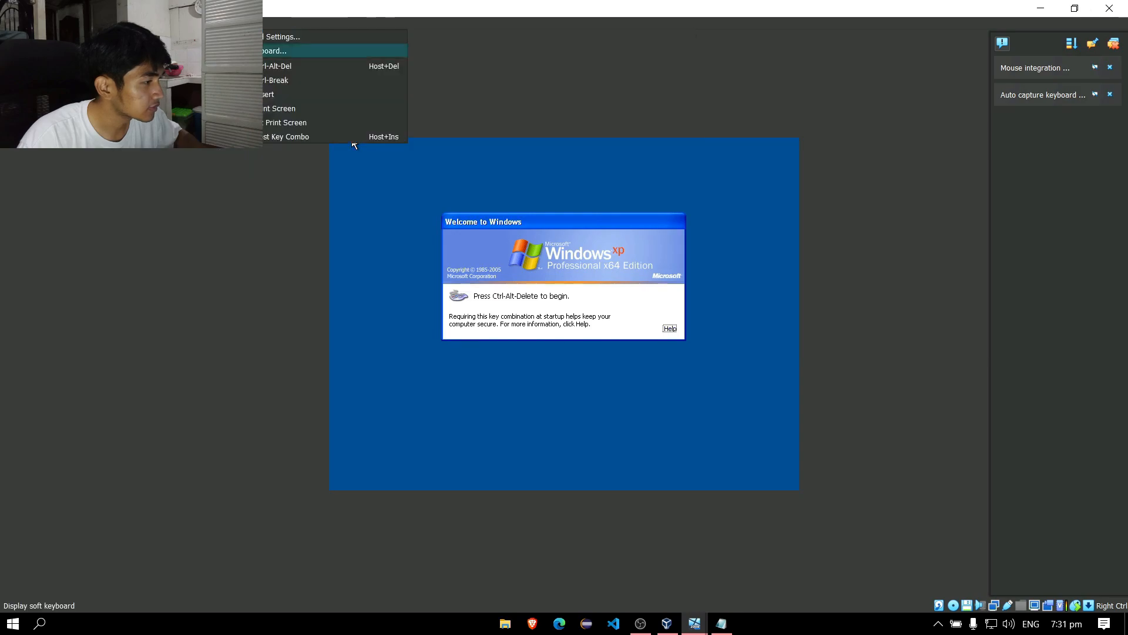
{"action": "left_click", "coordinate": [284, 66]}
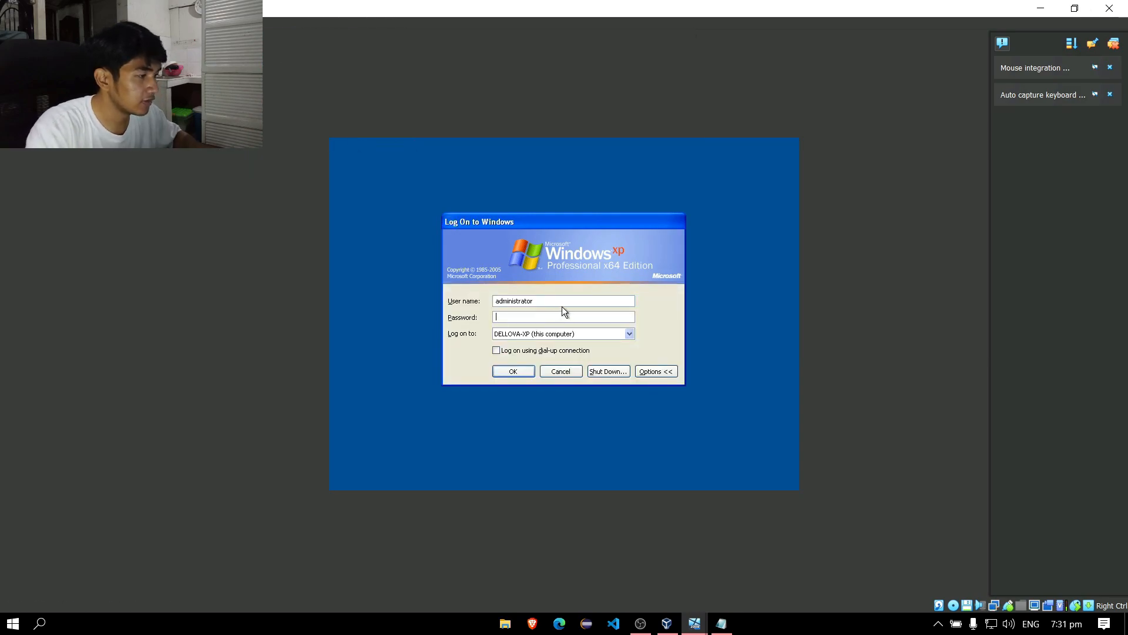
Replace the administrator user name with a domain user's name, enter the password, and dismiss the logon failure.
{"action": "left_click_drag", "start_coordinate": [582, 302], "coordinate": [502, 304]}
{"action": "left_click", "coordinate": [553, 303]}
{"action": "key", "text": "BackSpace"}
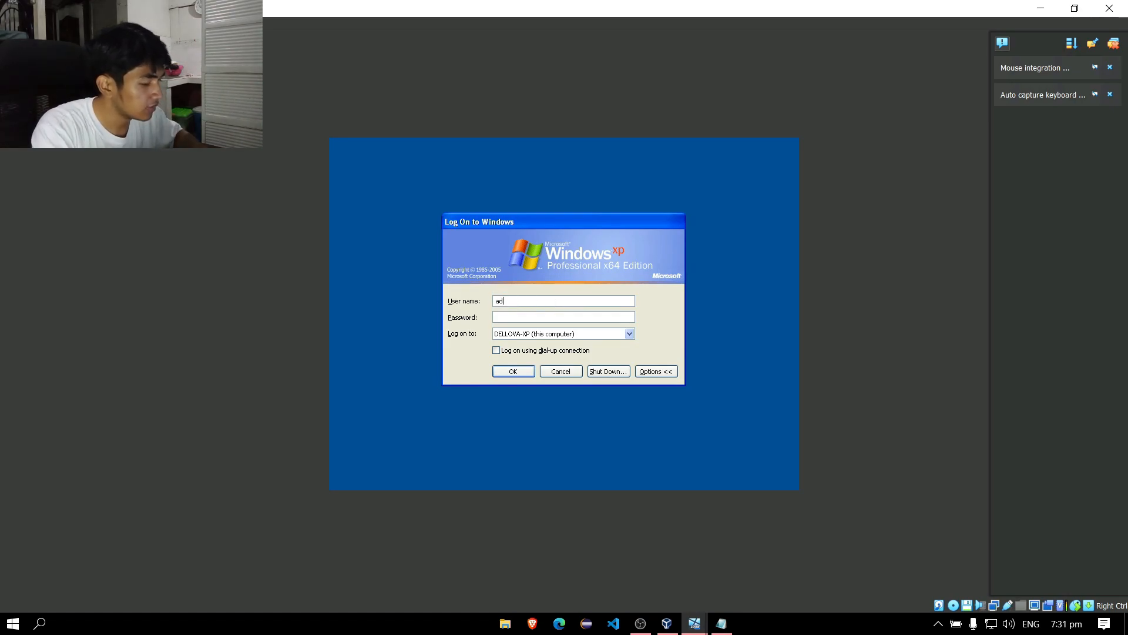
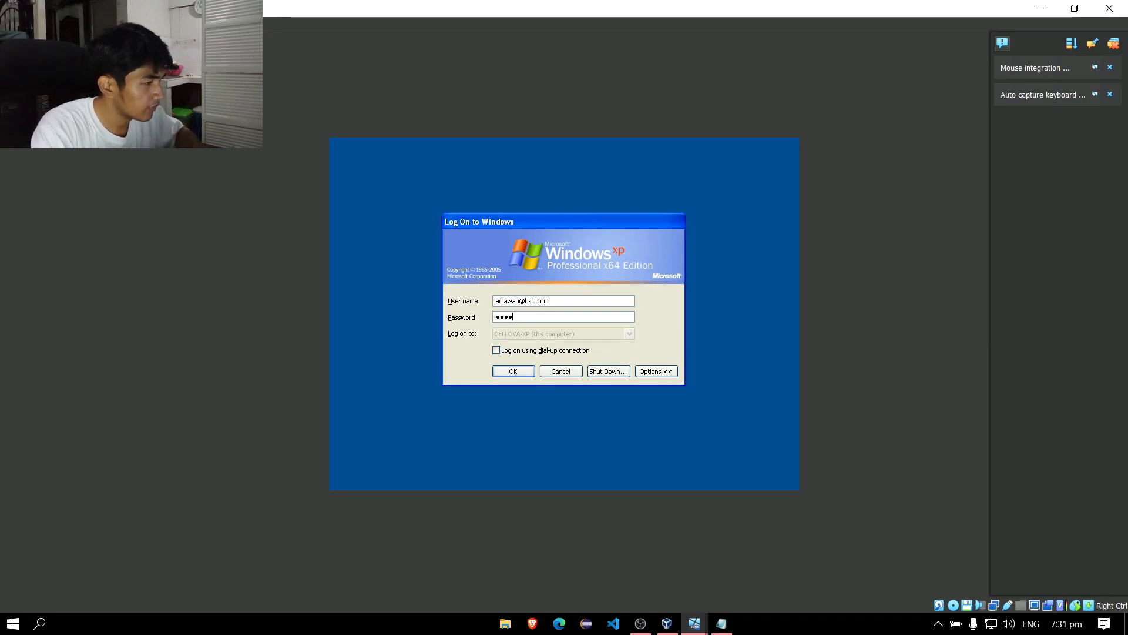
{"action": "type", "text": "*******"}
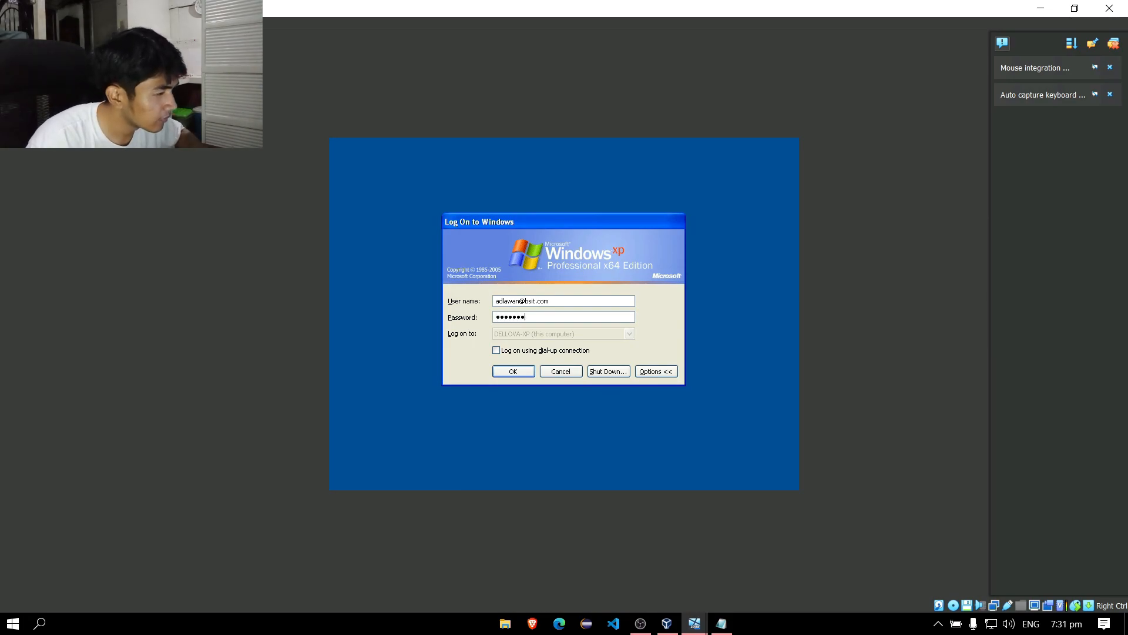
{"action": "key", "text": "Return"}
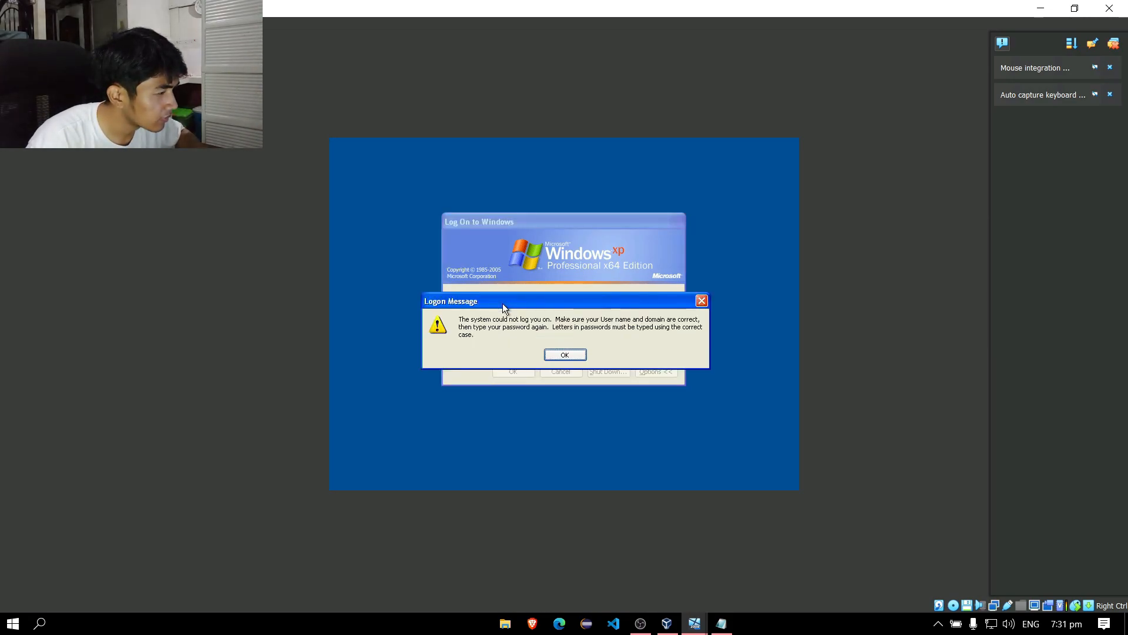
{"action": "left_click", "coordinate": [559, 355]}
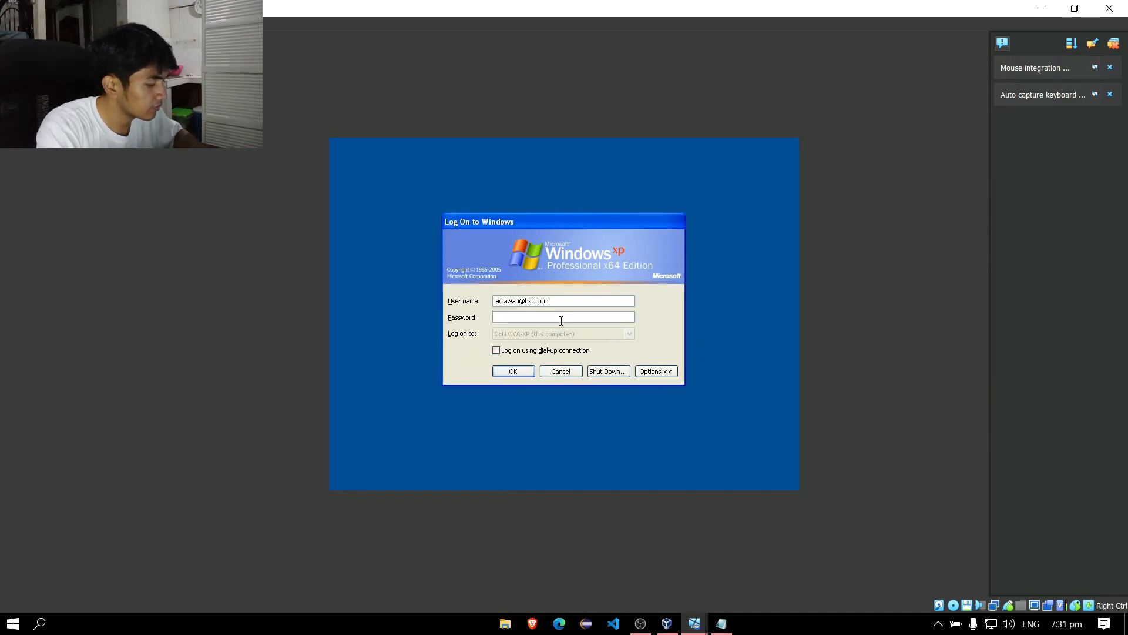
Retype the domain user's password and resubmit the logon until it goes through.
{"action": "type", "text": "••••••"}
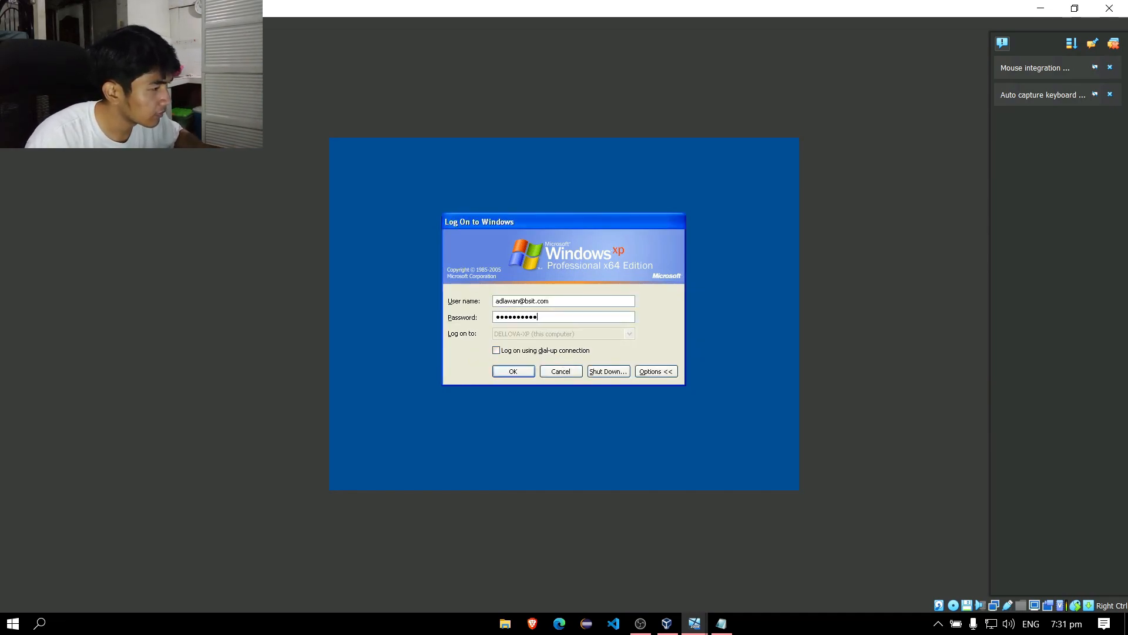
{"action": "left_click", "coordinate": [512, 372]}
{"action": "left_click", "coordinate": [552, 355]}
{"action": "type", "text": "••"}
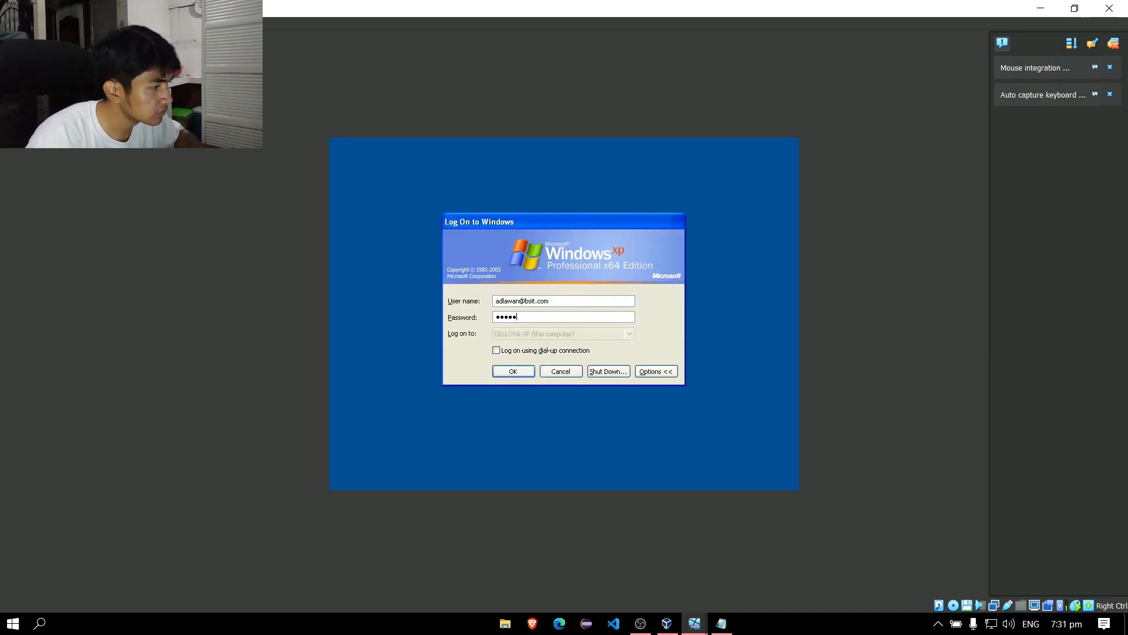
{"action": "left_click", "coordinate": [509, 372]}
Agree to change the password at logon and submit new passwords, which fail the complexity rules.
{"action": "left_click", "coordinate": [539, 355]}
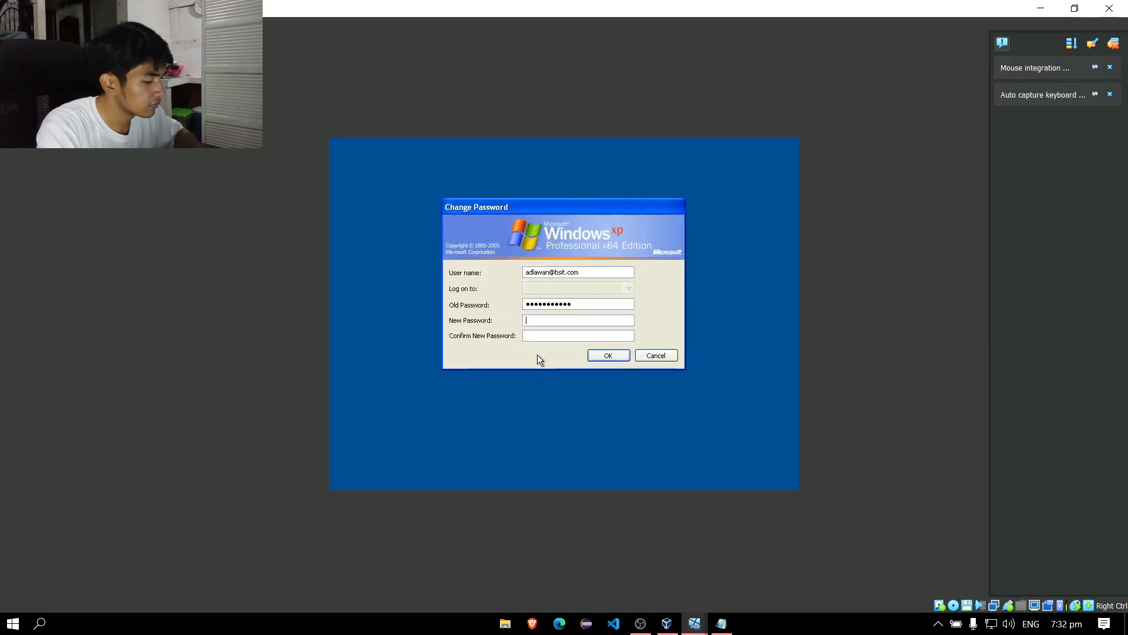
{"action": "left_click", "coordinate": [561, 320]}
{"action": "type", "text": "••••••••"}
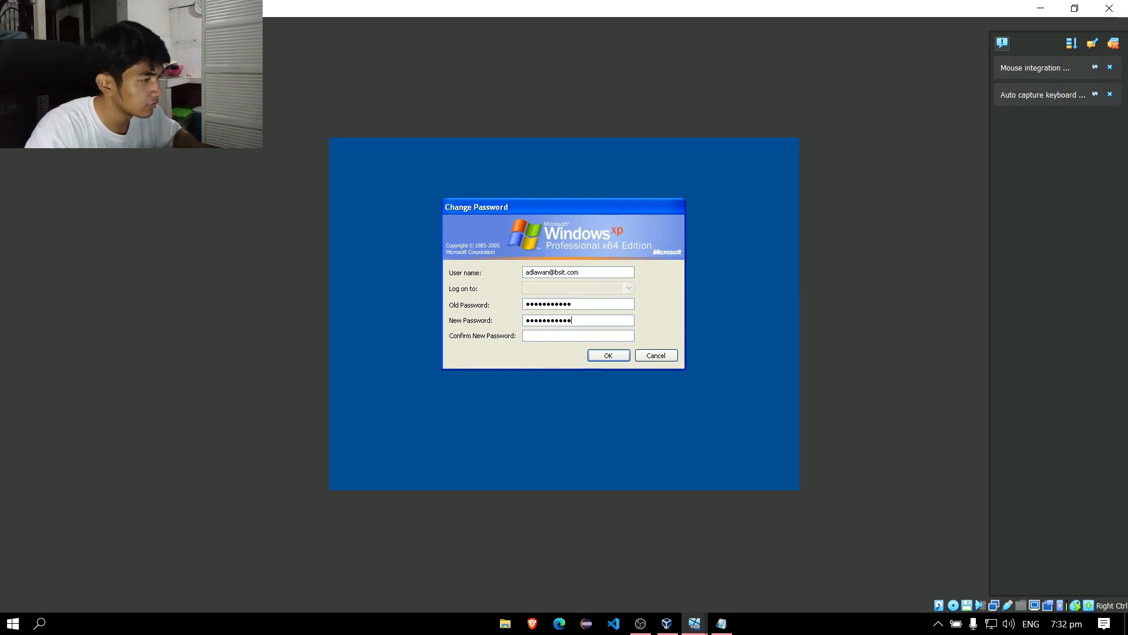
{"action": "type", "text": "••••••••••••"}
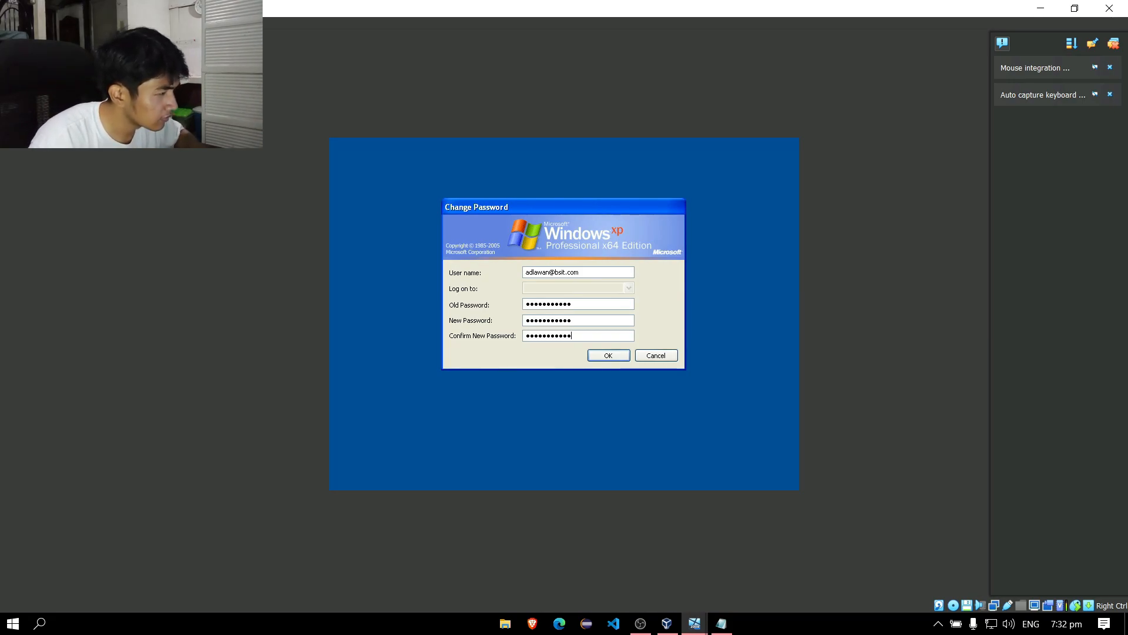
{"action": "key", "text": "Return"}
{"action": "left_click", "coordinate": [564, 375]}
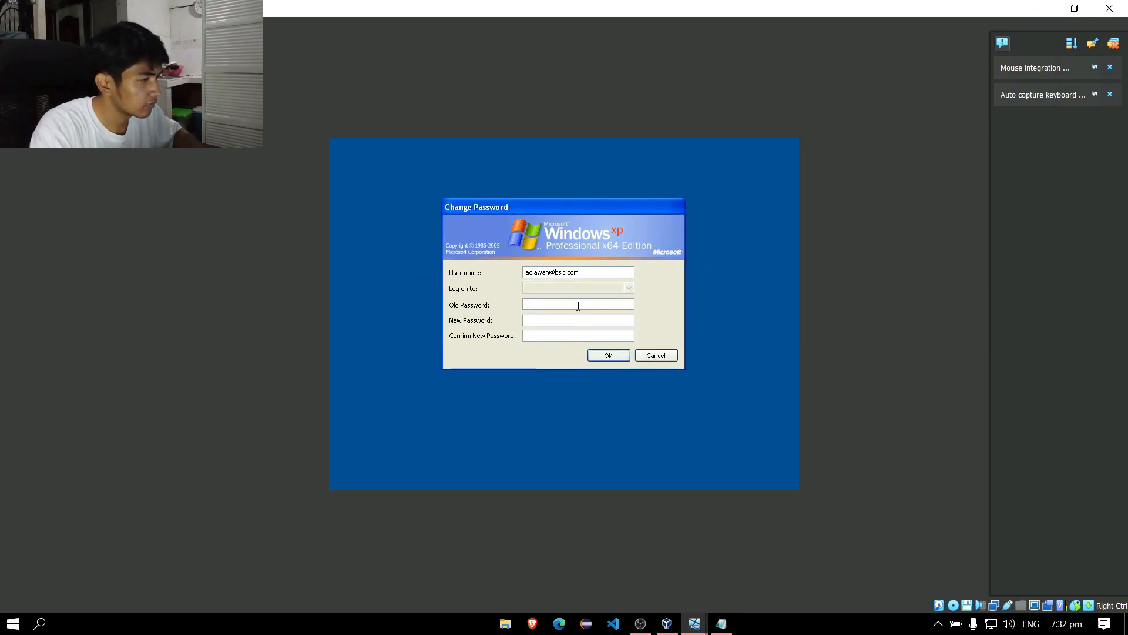
Re-enter and confirm a new password, hit the complexity error again, and cancel the change.
{"action": "type", "text": "••••••••••••"}
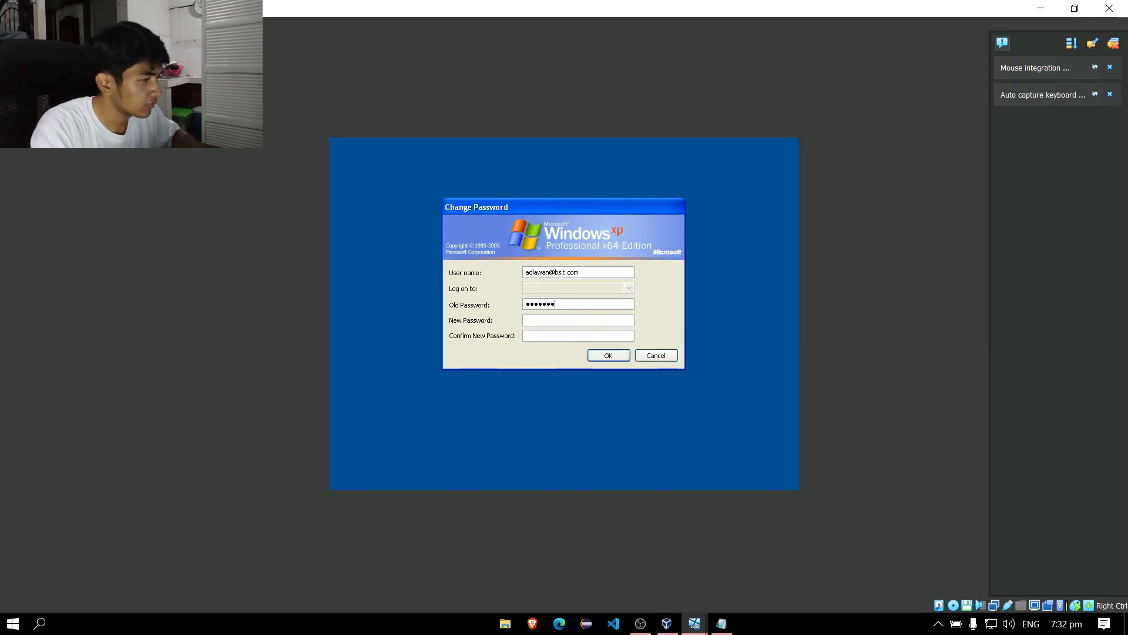
{"action": "type", "text": "•••"}
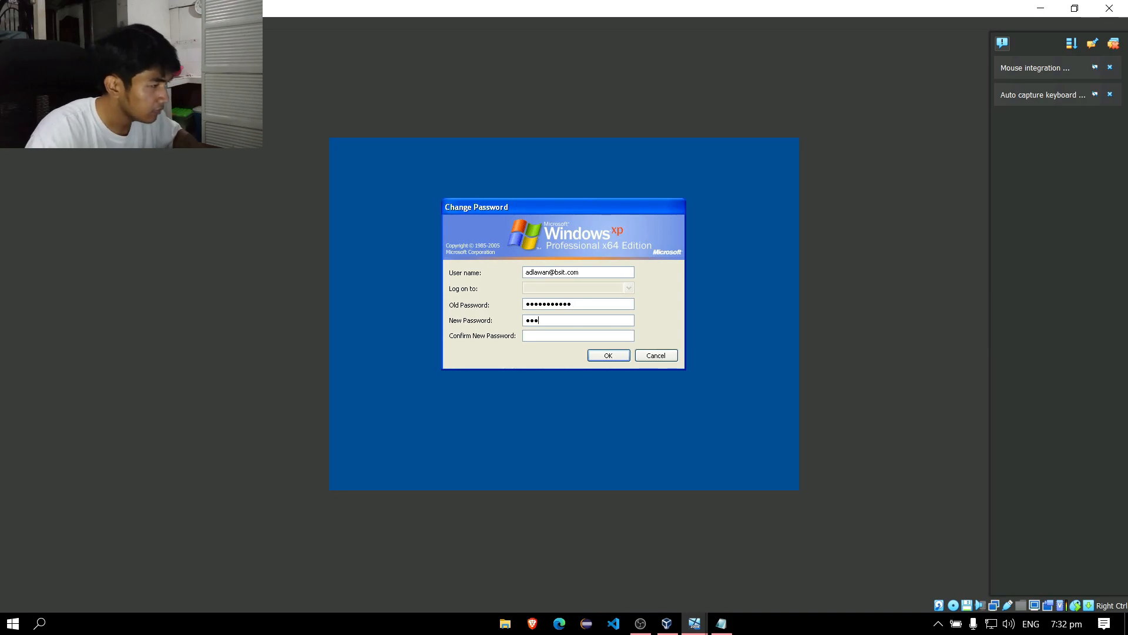
{"action": "type", "text": "•••••"}
{"action": "key", "text": "Tab"}
{"action": "type", "text": "••••••••"}
{"action": "key", "text": "Return"}
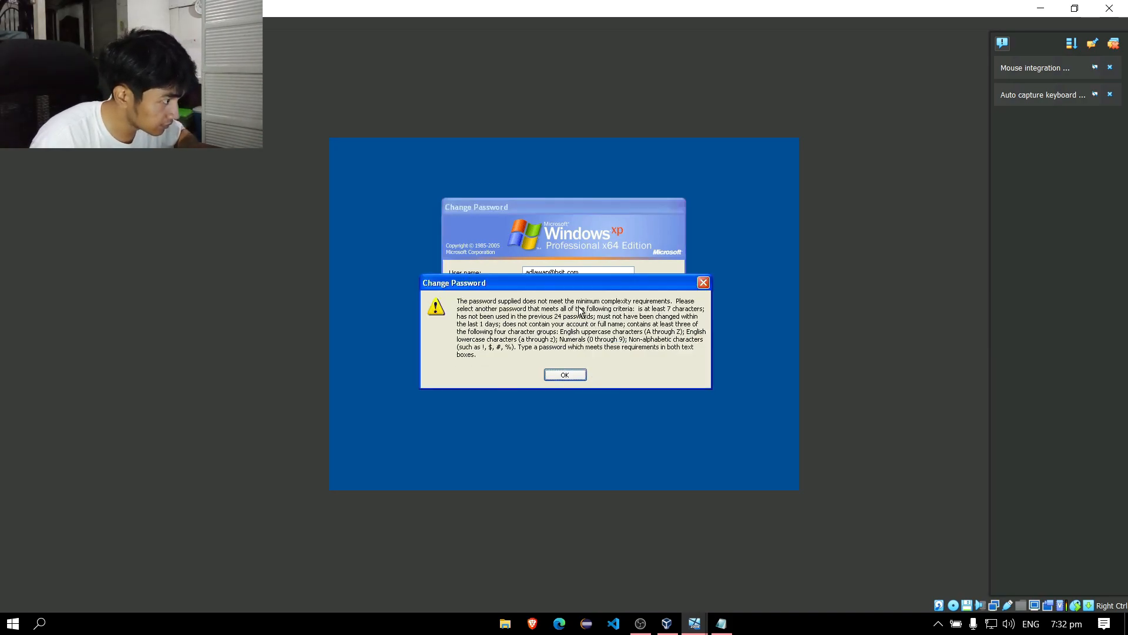
{"action": "left_click", "coordinate": [572, 377]}
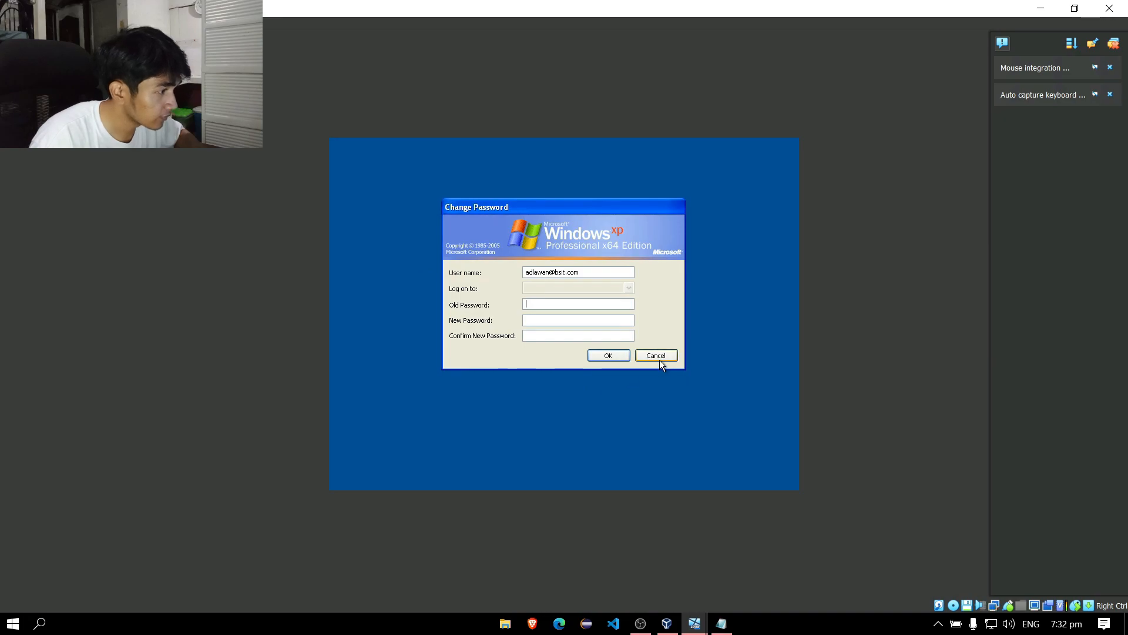
{"action": "left_click", "coordinate": [661, 354]}
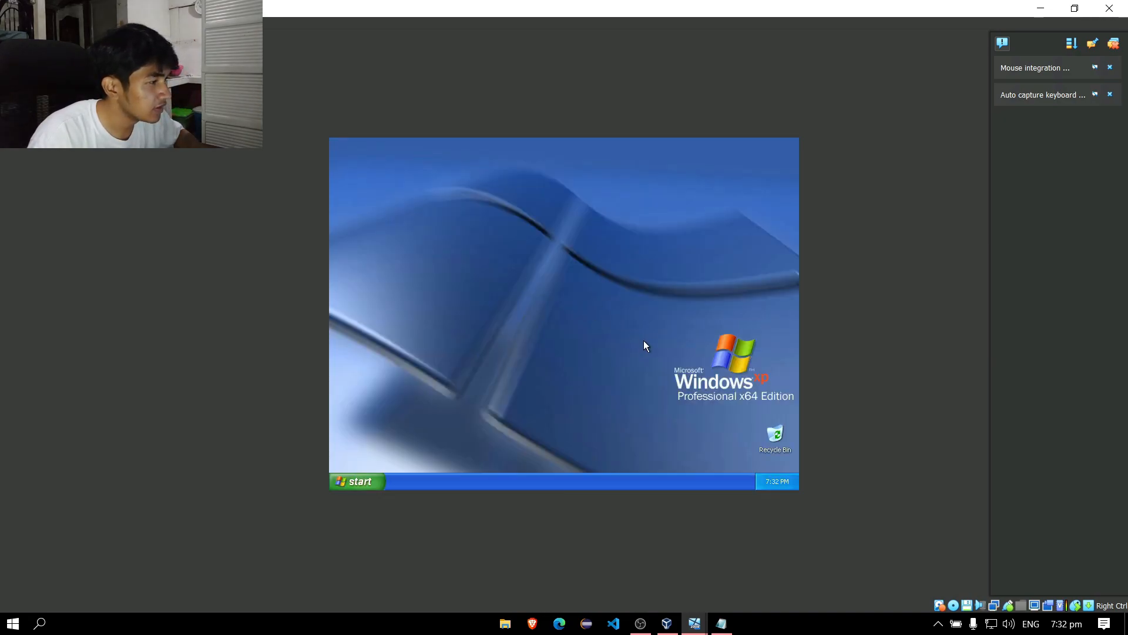
Open and close the Start menu and the desktop shortcut menu on the XP guest.
{"action": "left_click", "coordinate": [356, 481]}
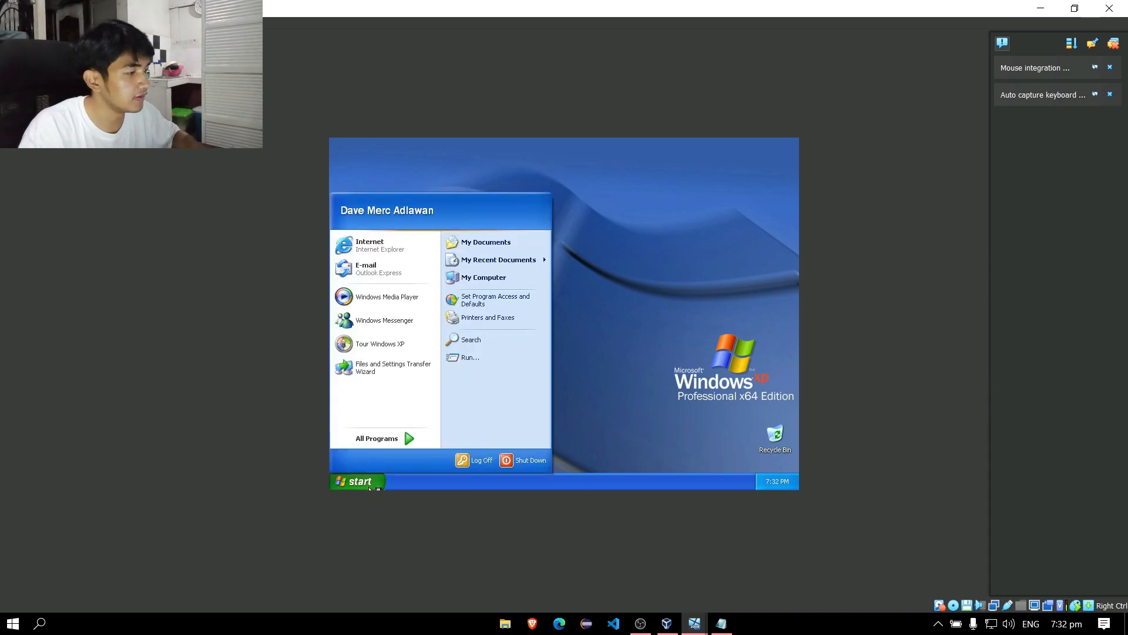
{"action": "left_click", "coordinate": [646, 257]}
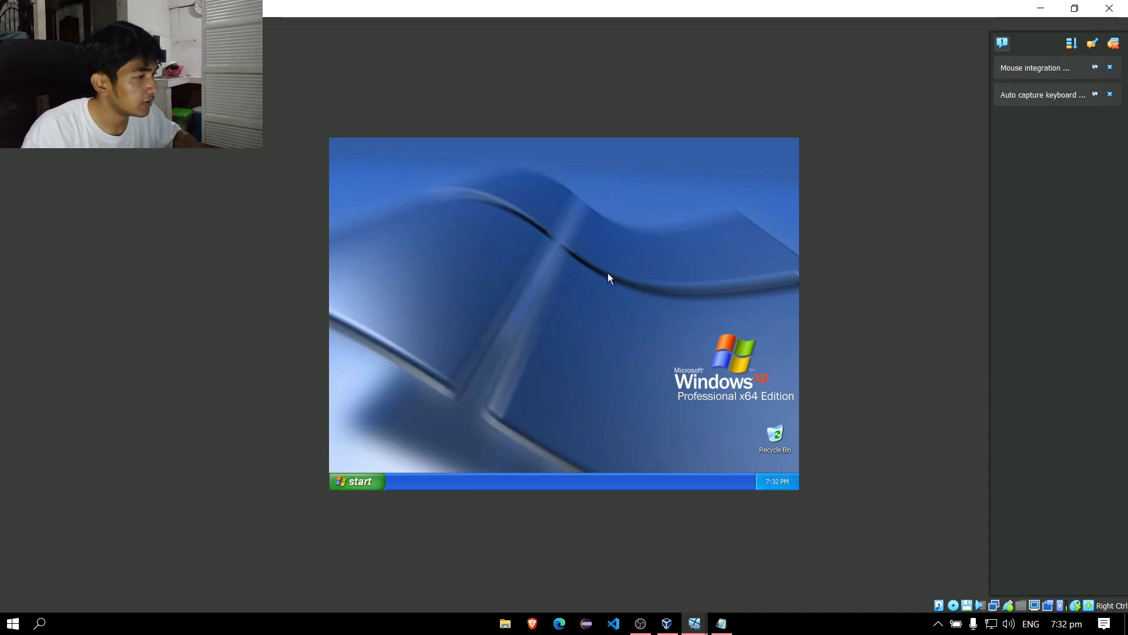
{"action": "left_click", "coordinate": [365, 483]}
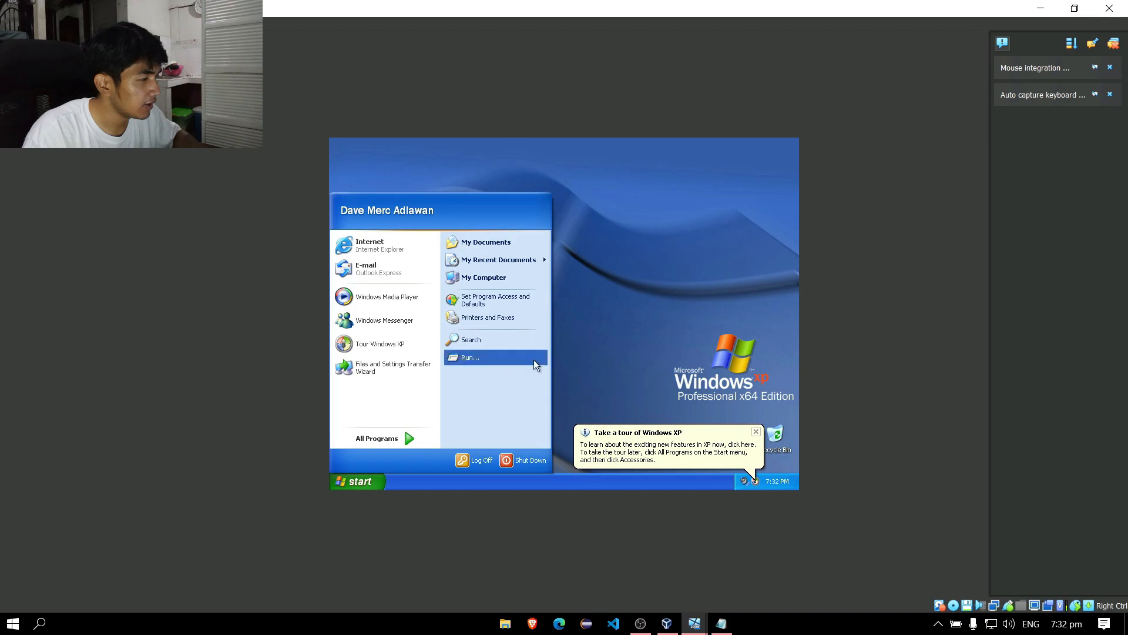
{"action": "left_click", "coordinate": [612, 244]}
{"action": "right_click", "coordinate": [612, 244]}
{"action": "left_click", "coordinate": [629, 262]}
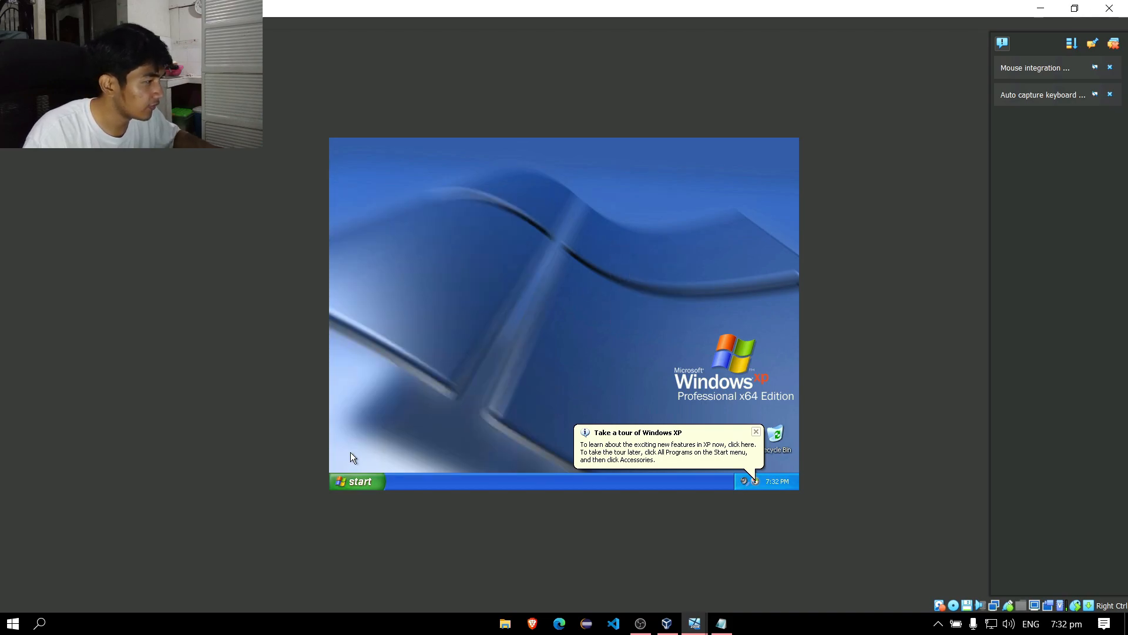
Launch Search from the Start menu, minimize the Search Results window, and reopen Start.
{"action": "left_click", "coordinate": [356, 482]}
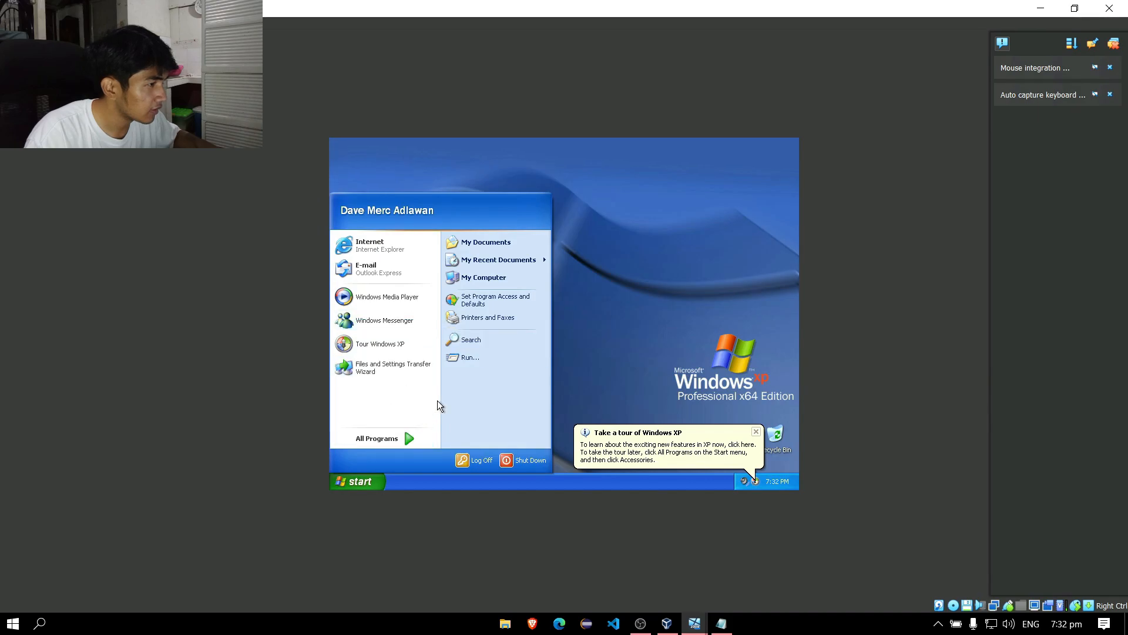
{"action": "left_click", "coordinate": [481, 346]}
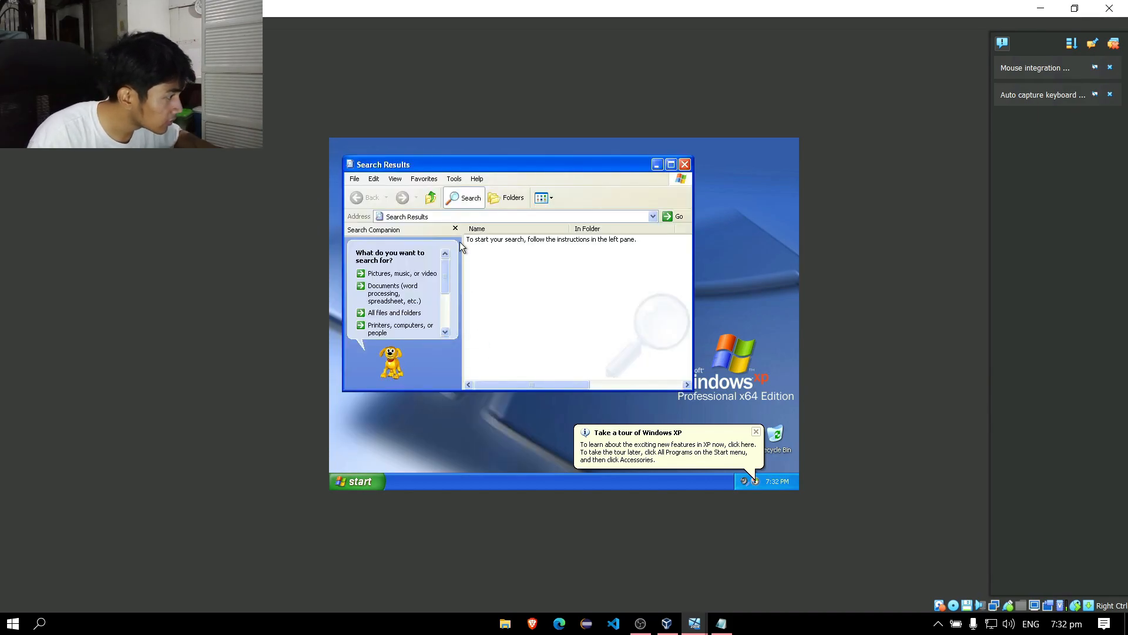
{"action": "left_click", "coordinate": [685, 159]}
{"action": "left_click", "coordinate": [356, 480]}
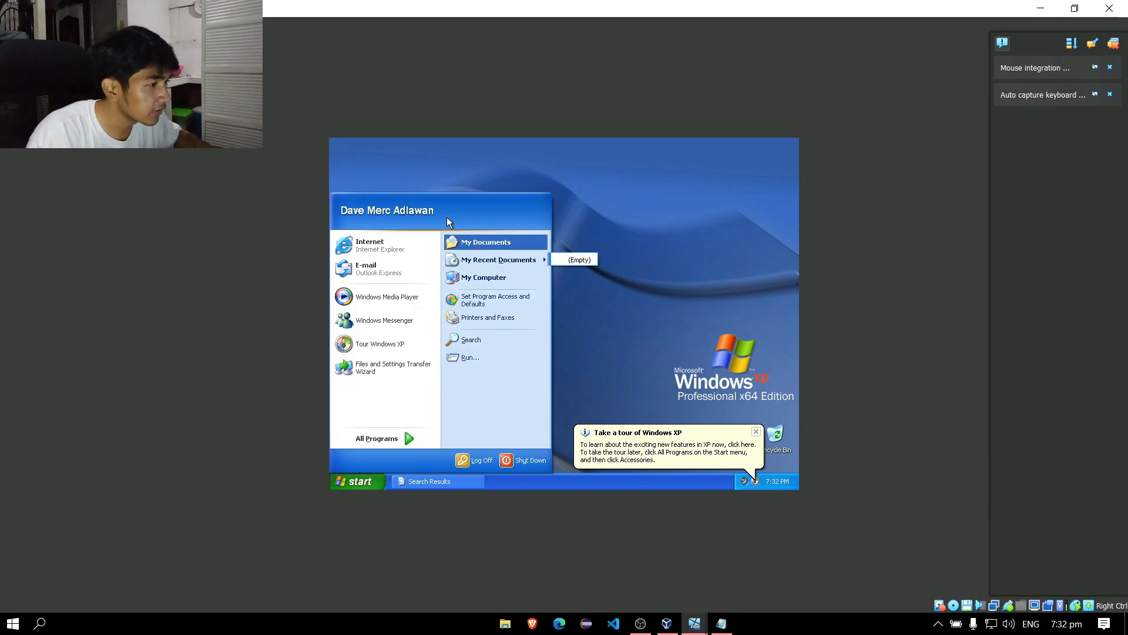
Try desktop Properties, get blocked by the Restrictions message, dismiss it, and reopen Start.
{"action": "right_click", "coordinate": [620, 187]}
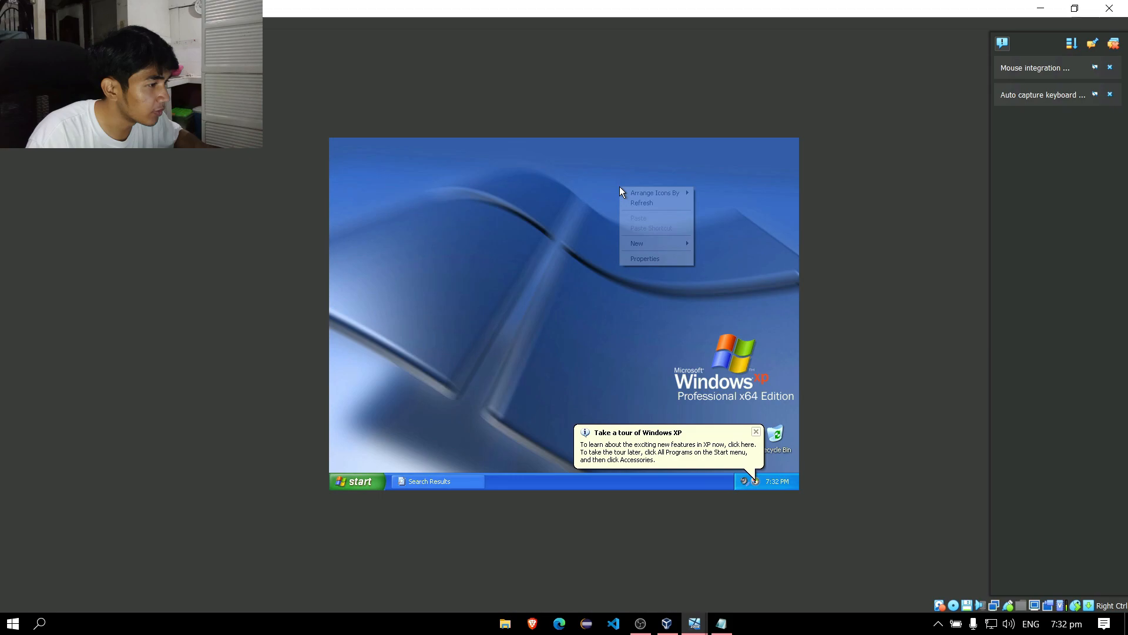
{"action": "left_click", "coordinate": [661, 258]}
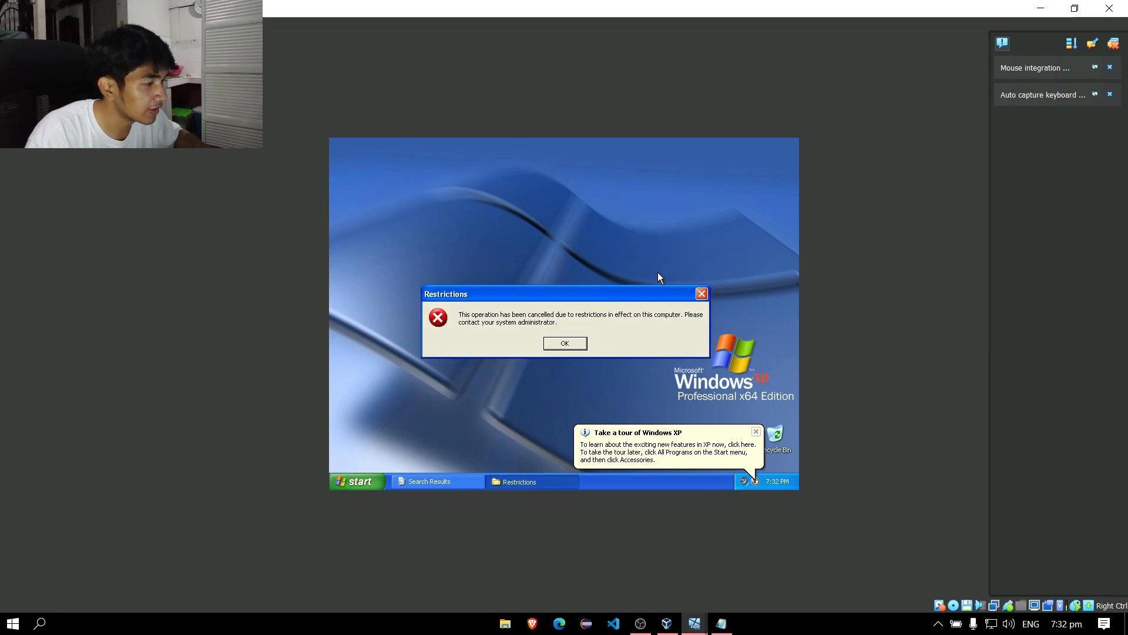
{"action": "left_click", "coordinate": [702, 295]}
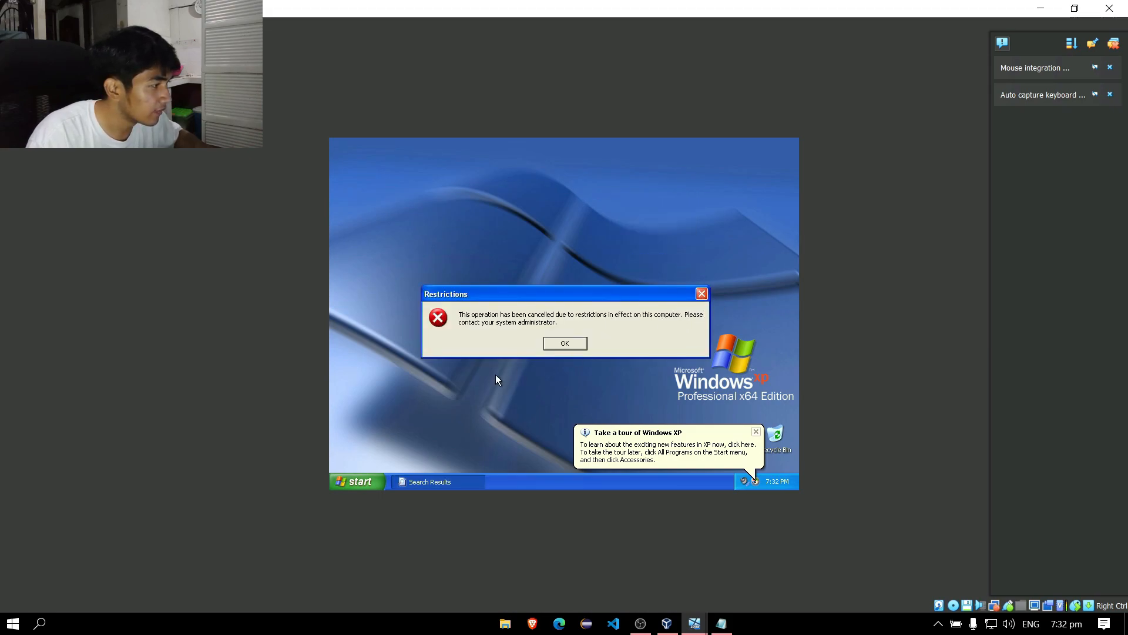
{"action": "left_click", "coordinate": [368, 482]}
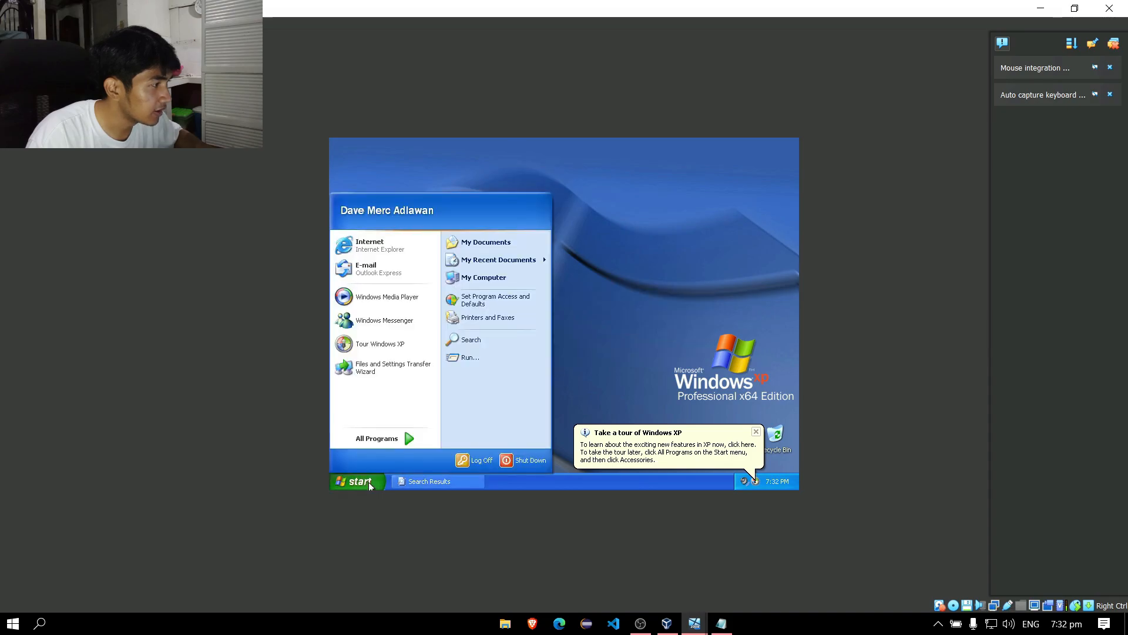
Browse to bsit.com in Internet Explorer to show the Hello User page, then close IE.
{"action": "left_click", "coordinate": [406, 248]}
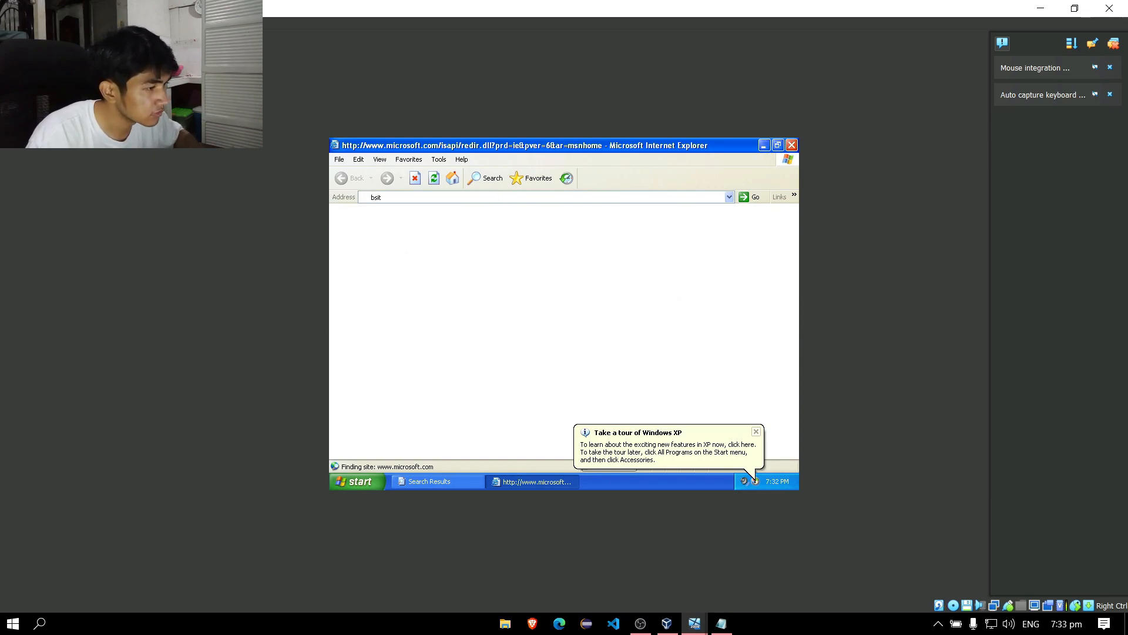
{"action": "type", "text": "bsit.com"}
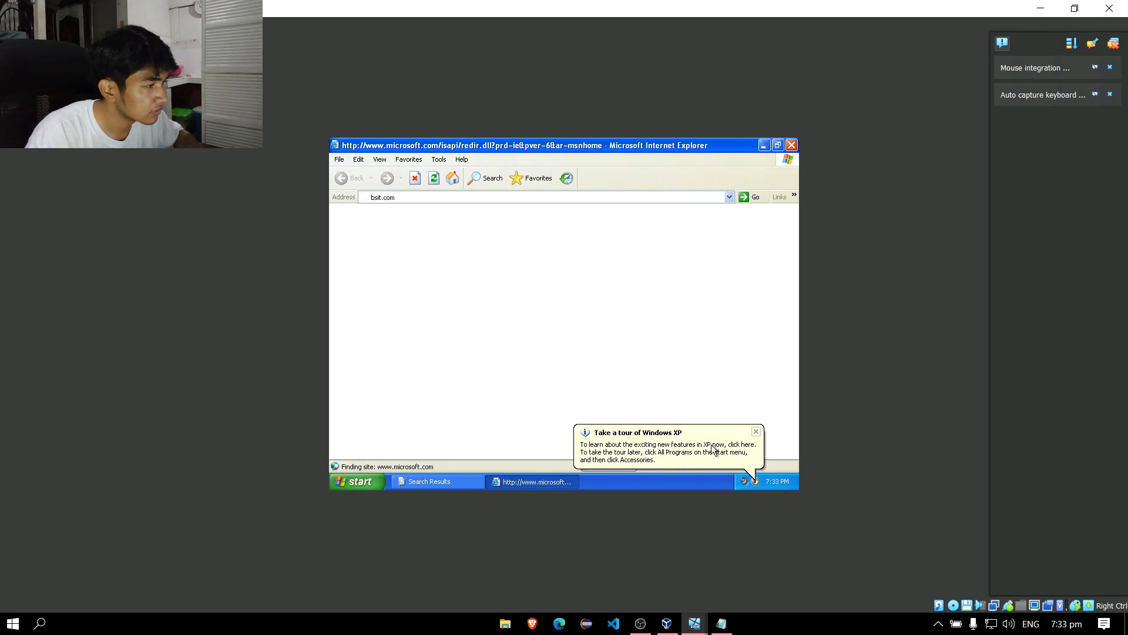
{"action": "left_click", "coordinate": [755, 433]}
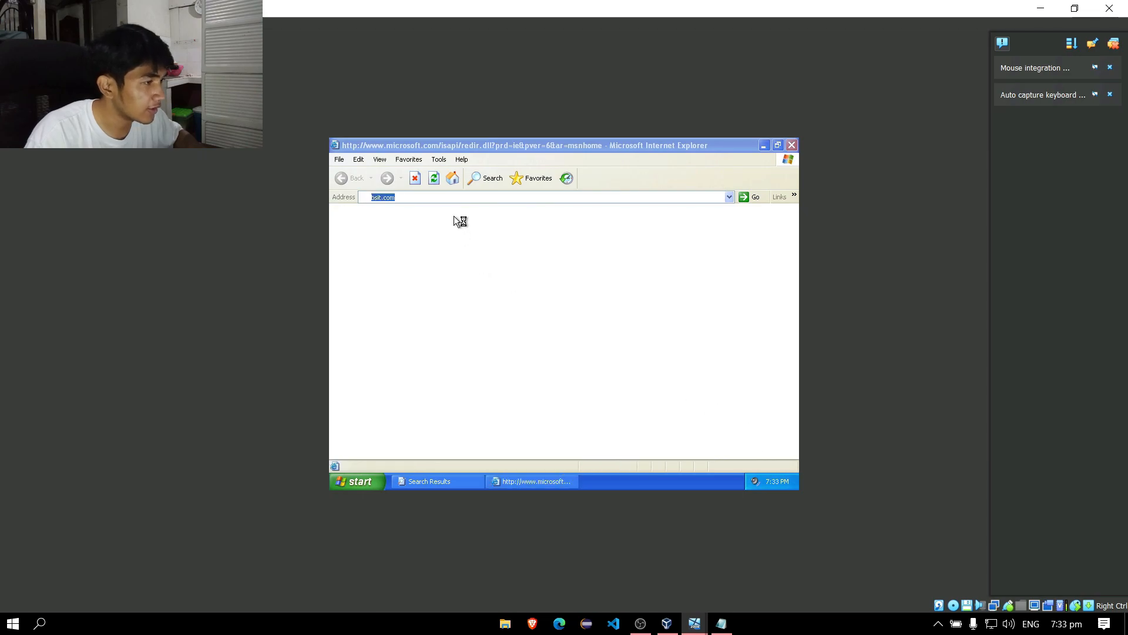
{"action": "left_click", "coordinate": [792, 146]}
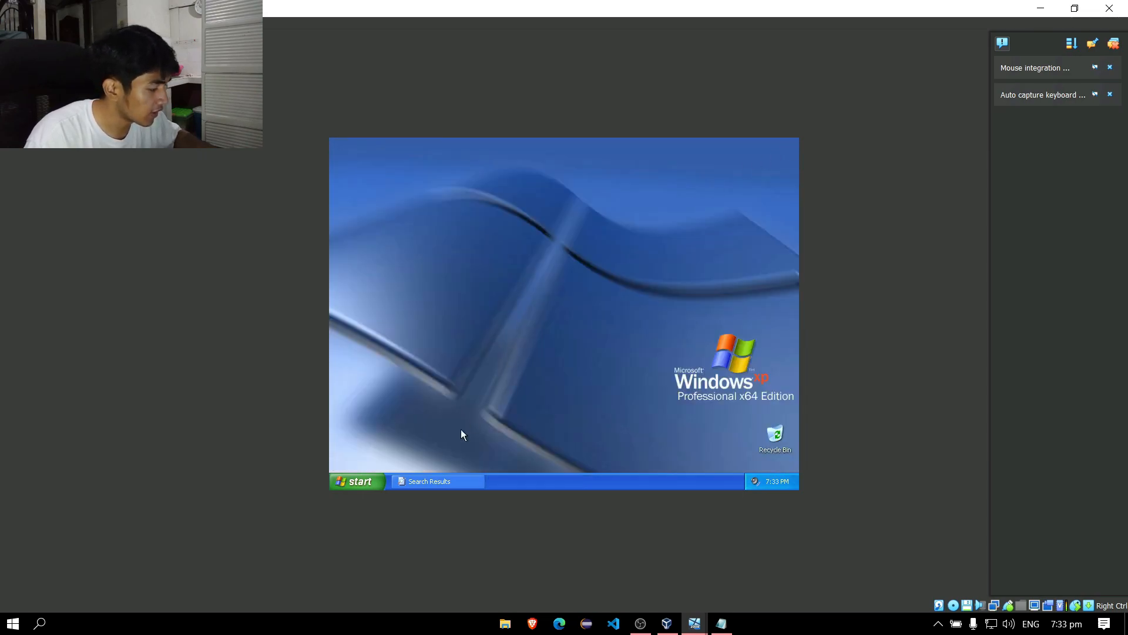
Try running 'command' from the Run dialog and dismiss the cannot-find error.
{"action": "left_click", "coordinate": [359, 479]}
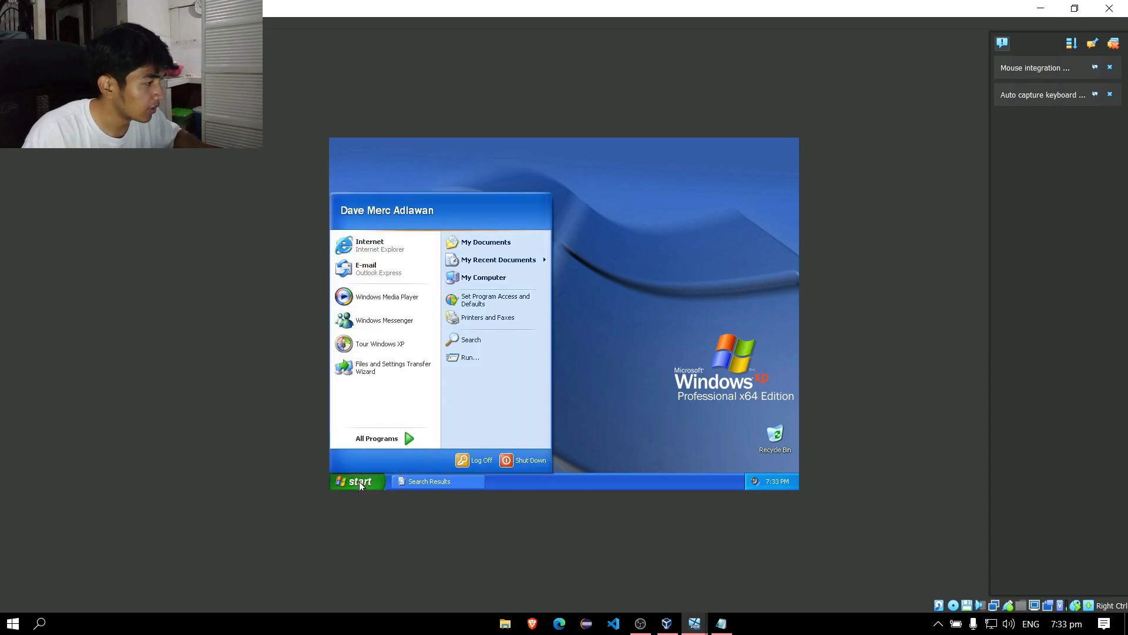
{"action": "left_click", "coordinate": [660, 330]}
{"action": "key", "text": "super+r"}
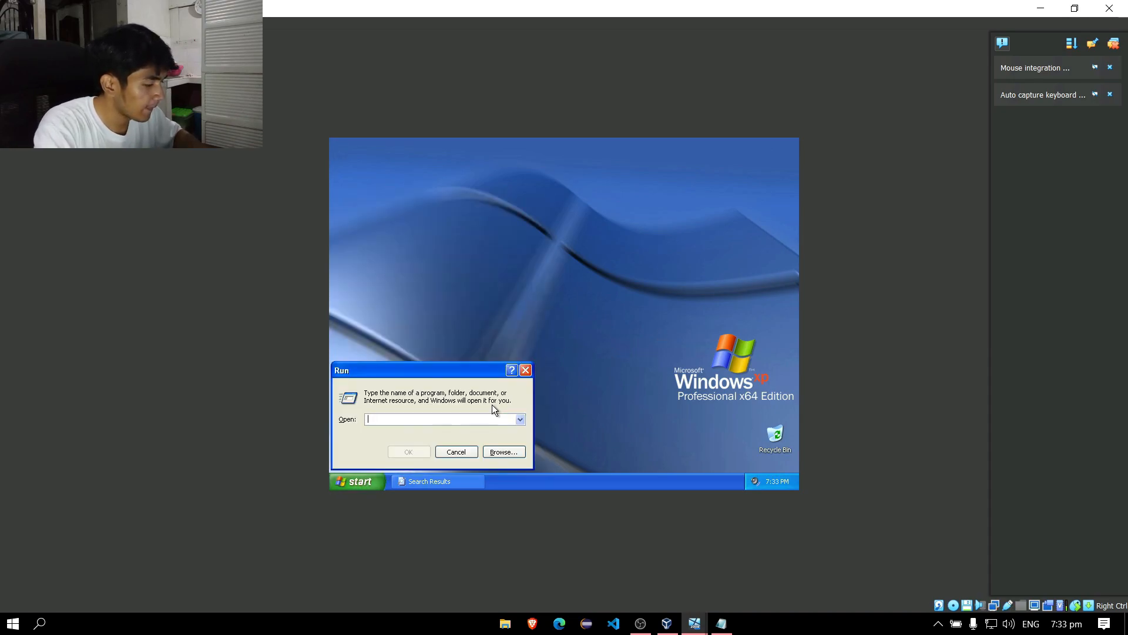
{"action": "type", "text": "command prom"}
{"action": "key", "text": "Return"}
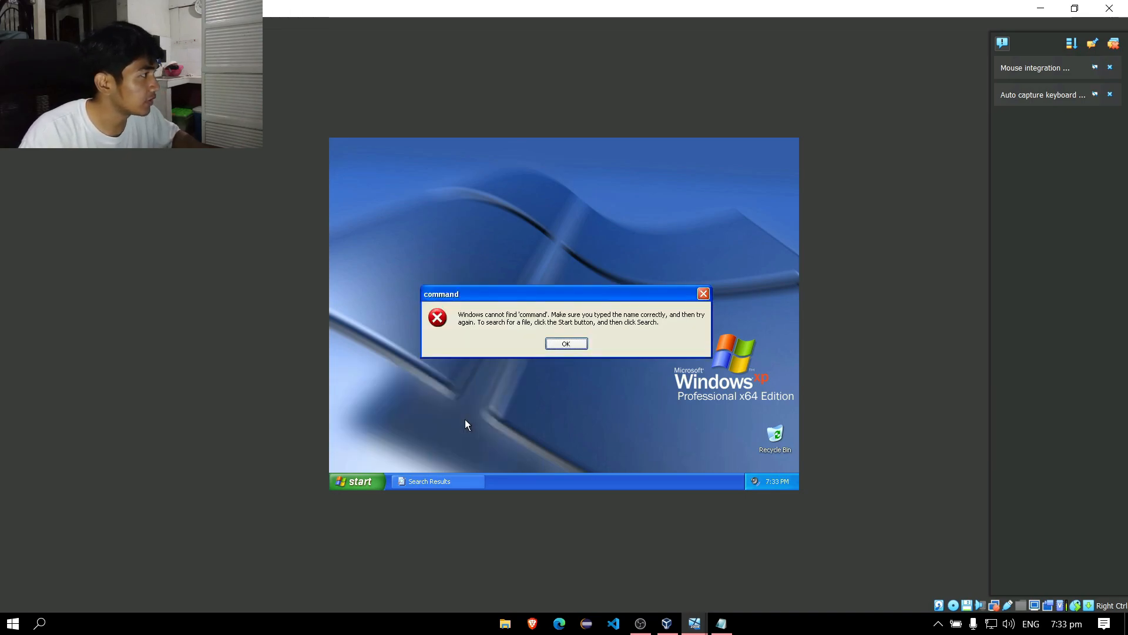
{"action": "left_click", "coordinate": [567, 344]}
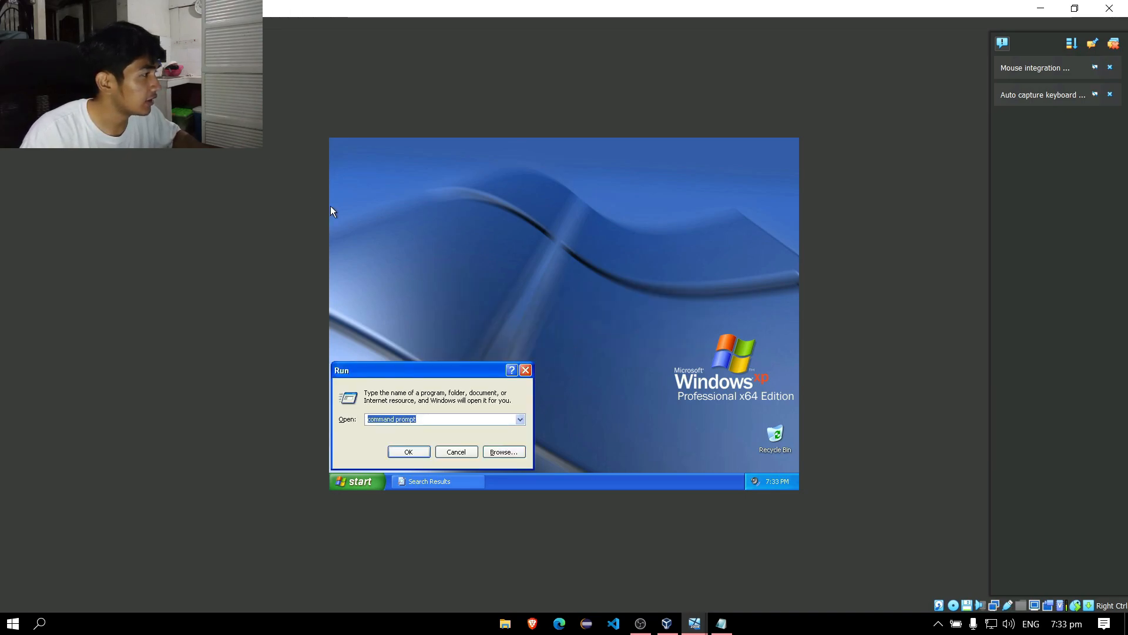
Send Ctrl-Alt-Del through VirtualBox's Input > Keyboard menu to show Windows Security.
{"action": "left_click", "coordinate": [128, 23]}
{"action": "mouse_move", "coordinate": [99, 24]}
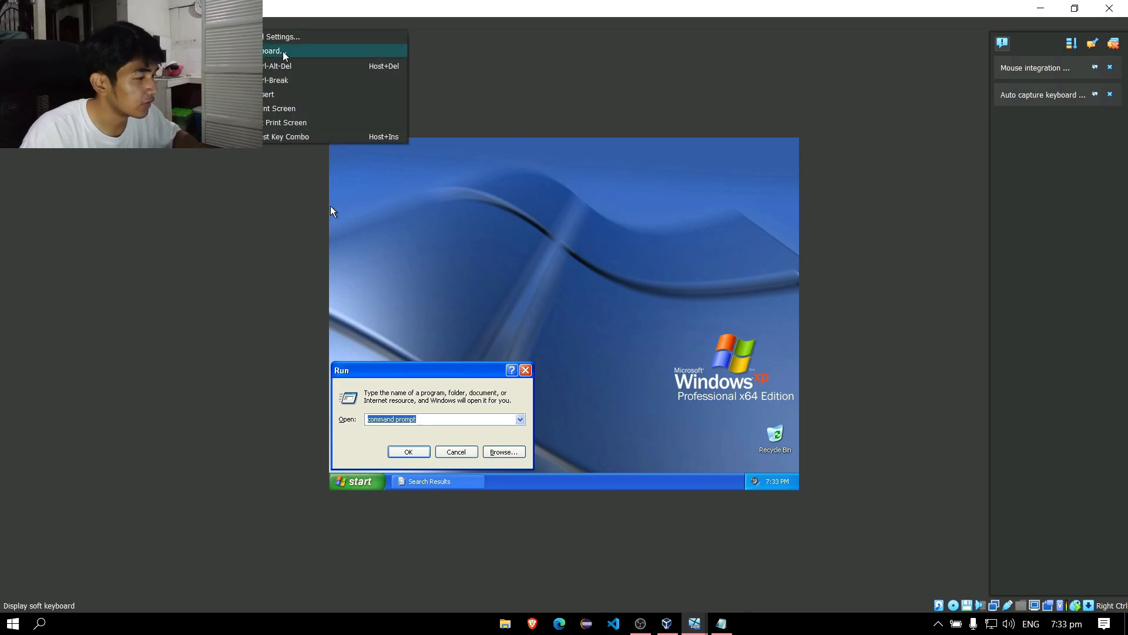
{"action": "left_click", "coordinate": [295, 66]}
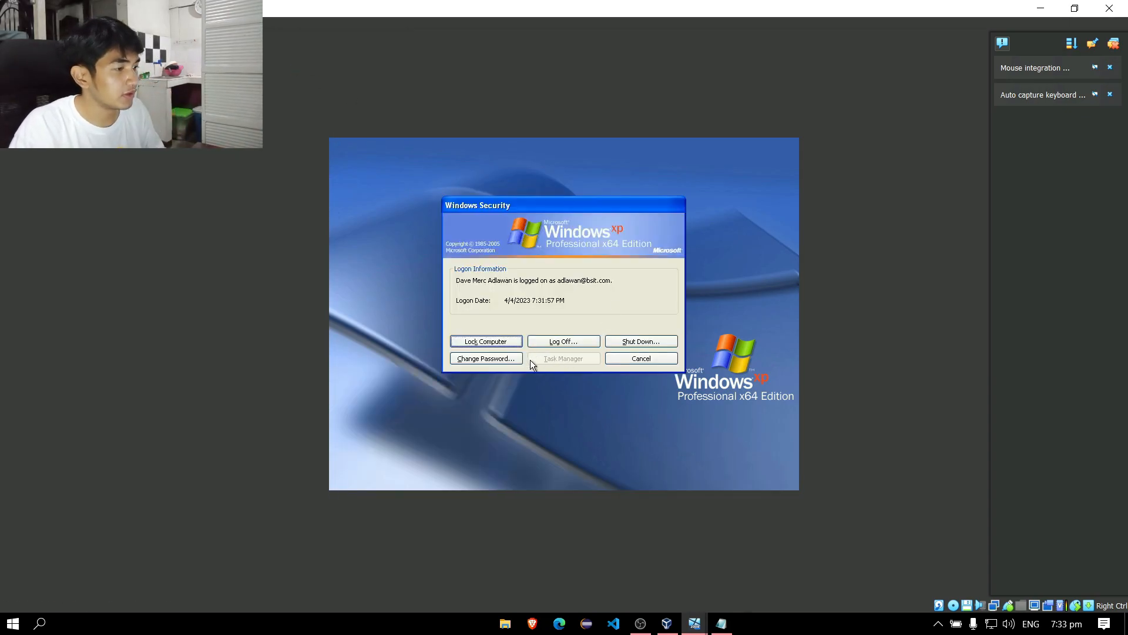